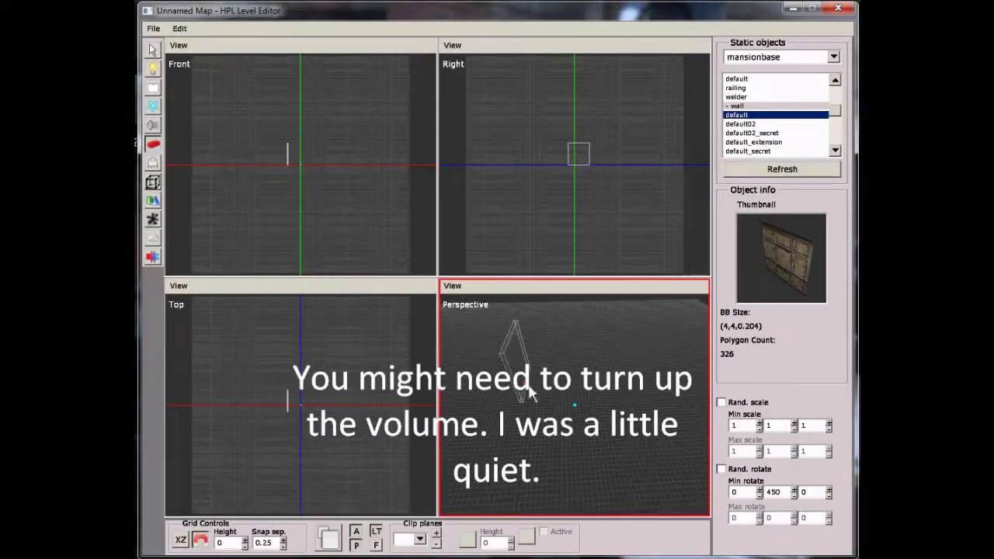
Activate the Static Objects tool and choose mansionbase as the object set
alt+drag(593, 426, 518, 399)
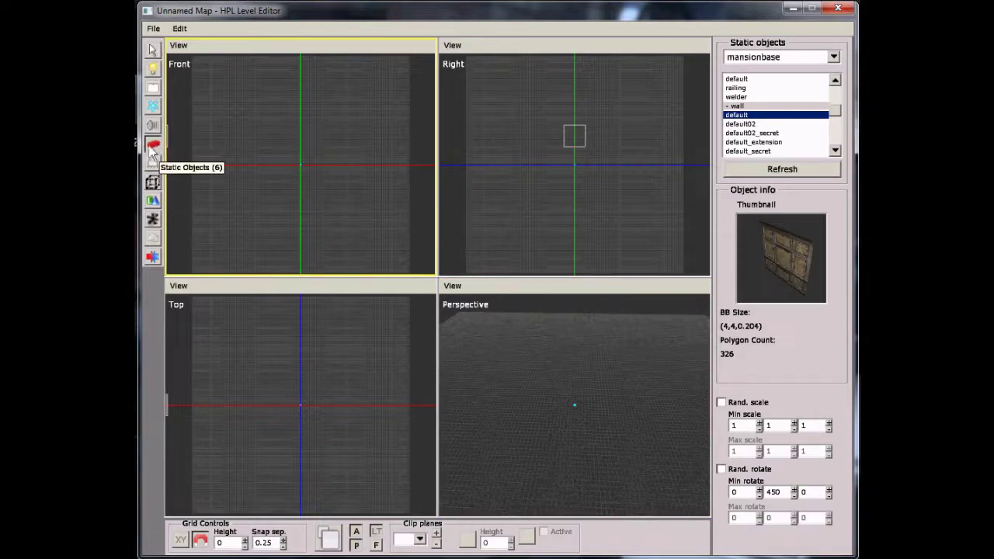
key(5)
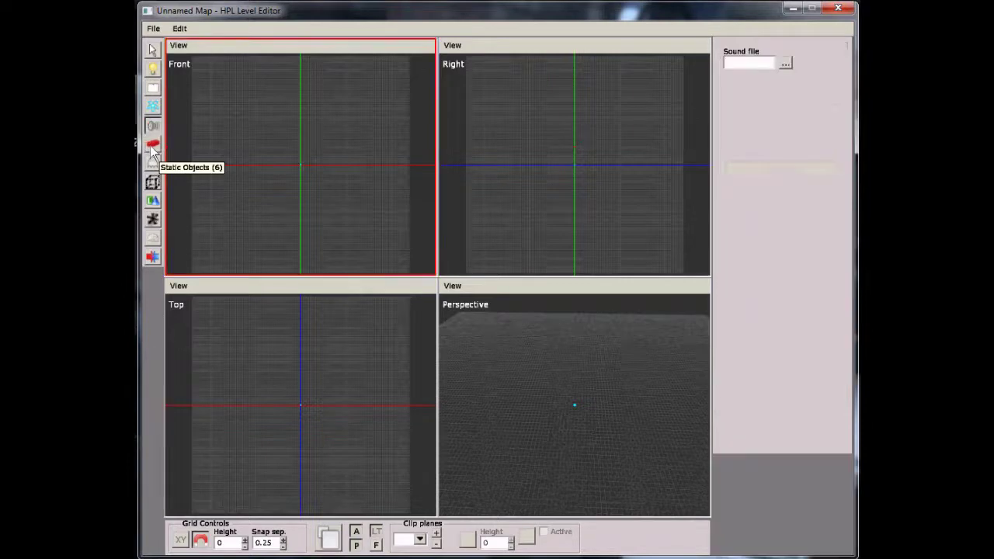
key(6)
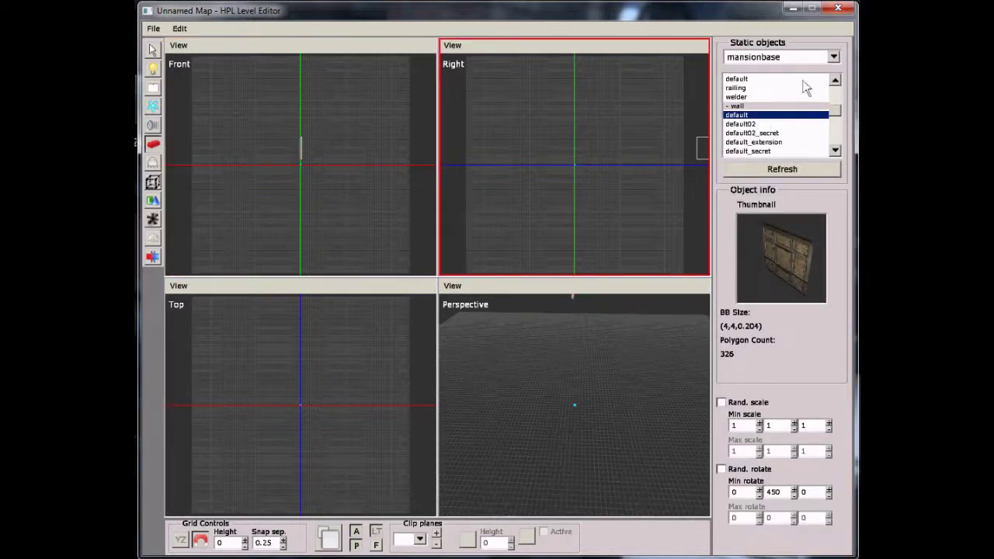
click(839, 57)
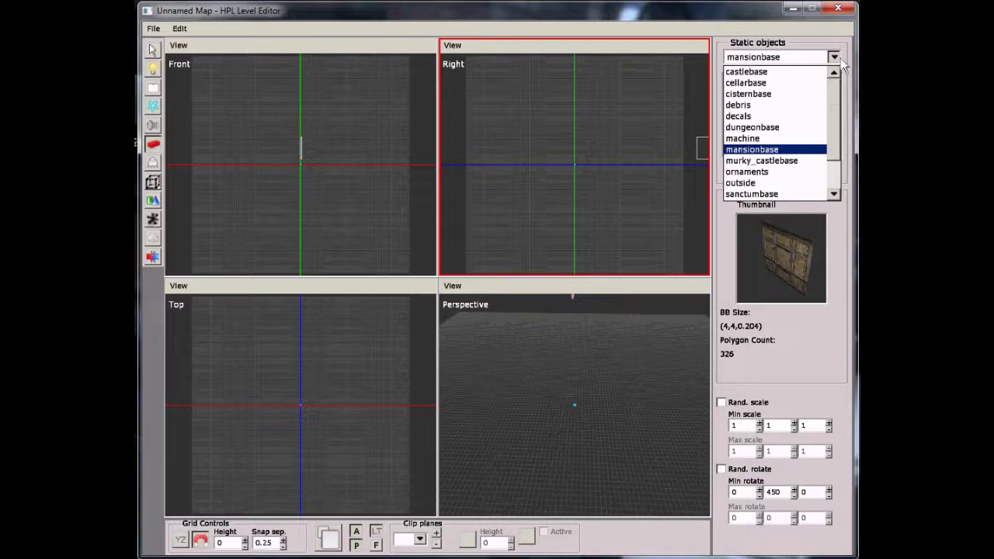
click(792, 59)
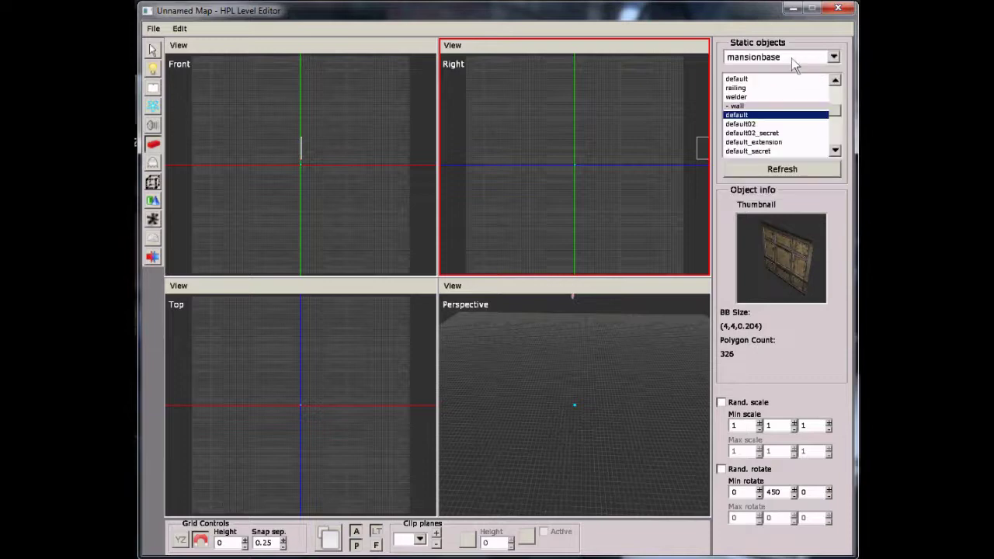
click(834, 58)
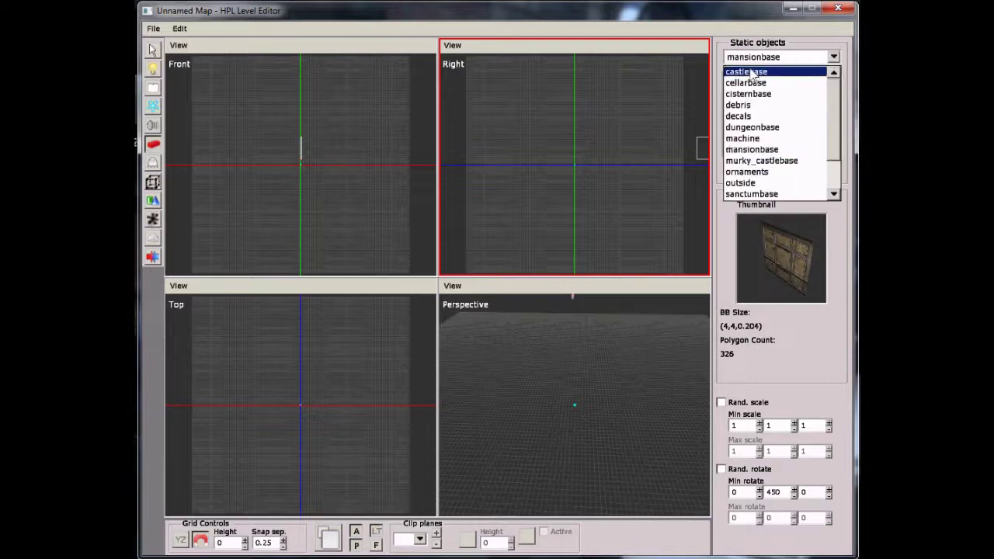
double_click(835, 61)
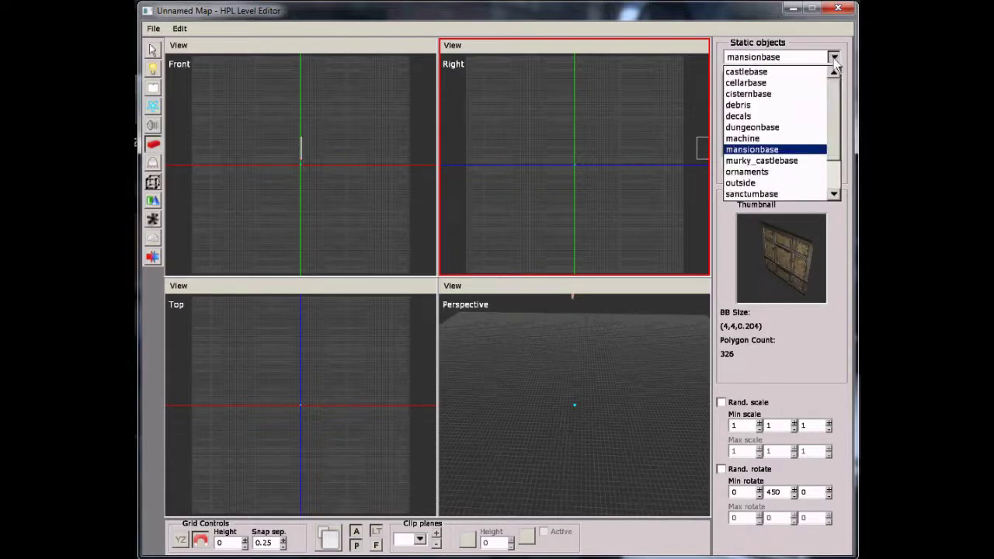
scroll(838, 124, down, 1)
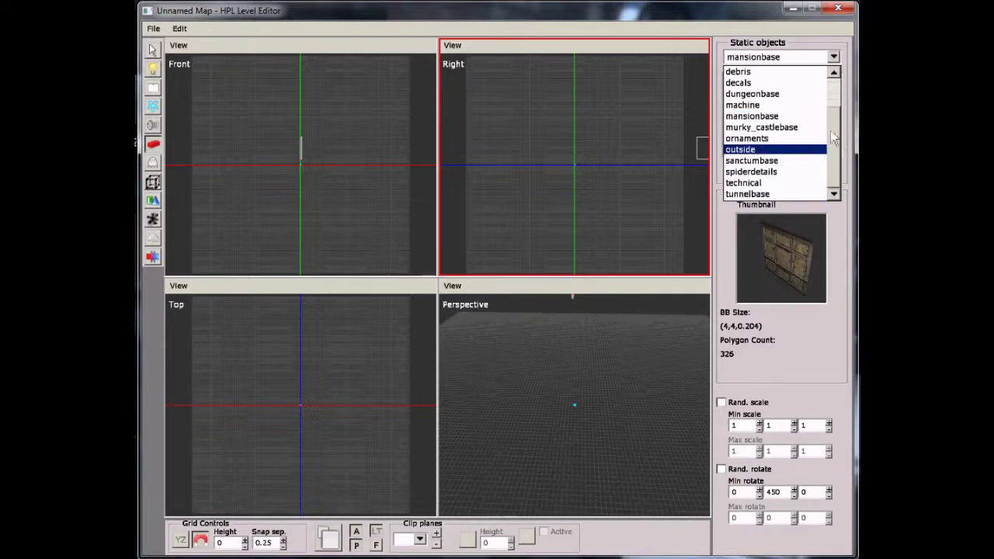
drag(833, 137, 830, 104)
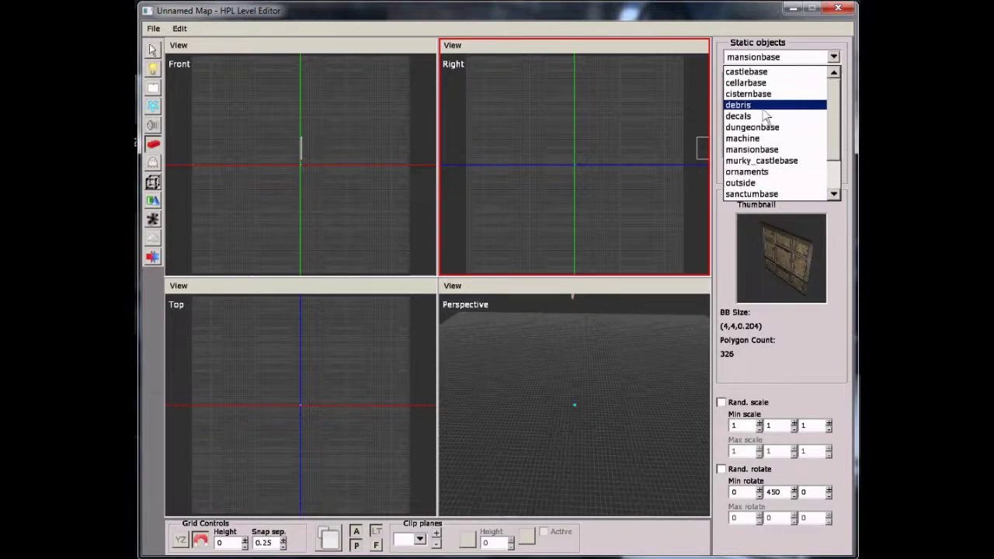
click(757, 149)
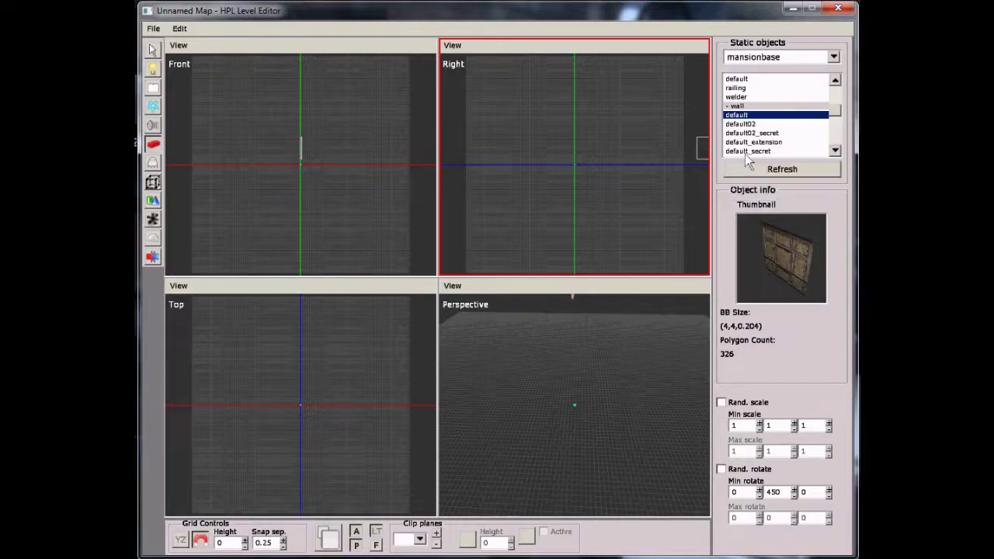
Select the default02 wall from the wall category of the mansionbase set
click(829, 106)
mouse_move(838, 106)
mouse_down()
mouse_move(834, 85)
mouse_move(830, 115)
mouse_up()
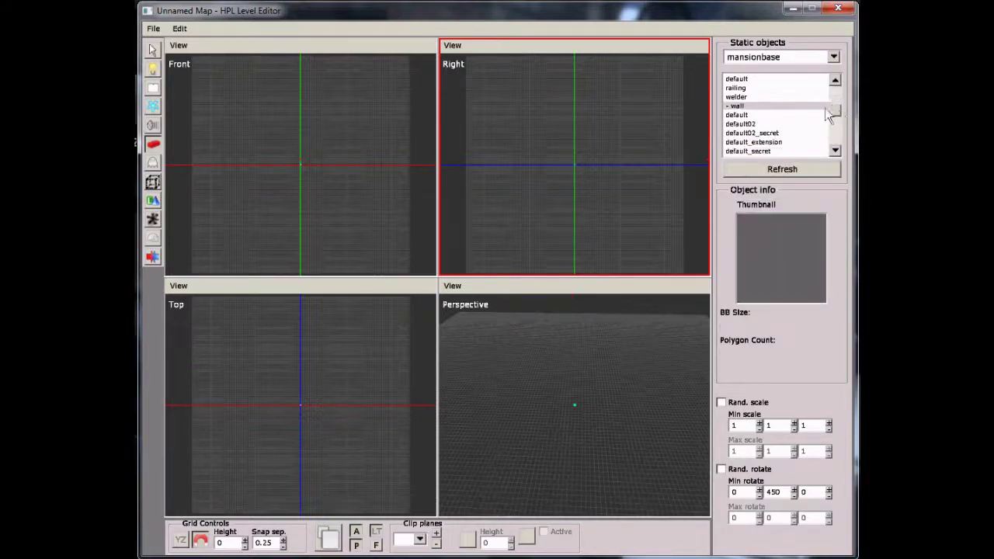
click(740, 117)
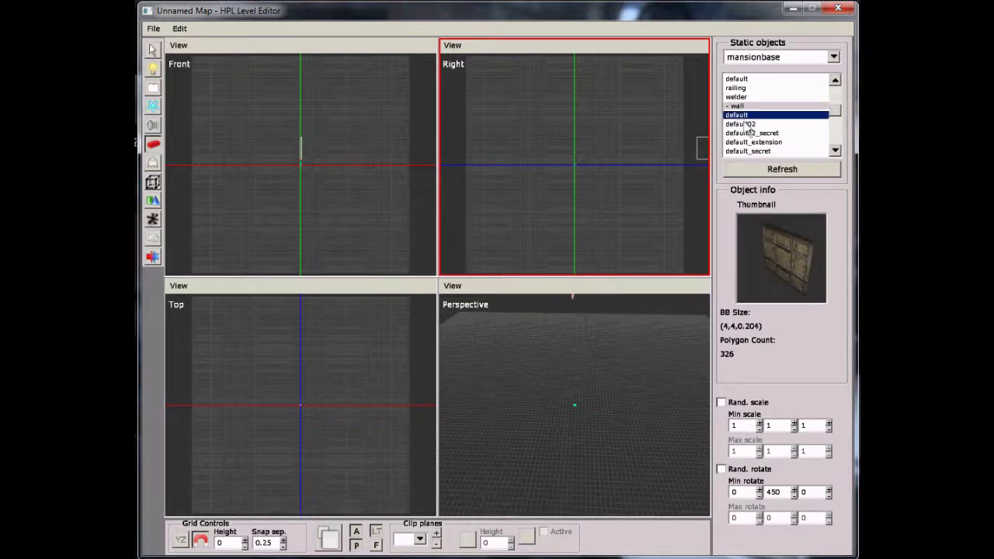
click(744, 125)
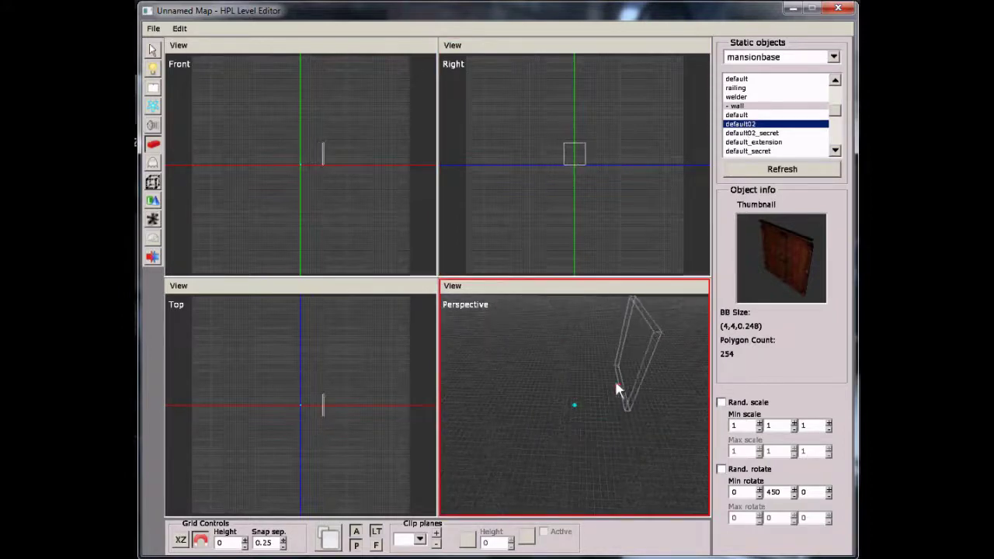
Orbit, pan and zoom the perspective viewport to examine the default02 wall preview from different angles and distances
alt+drag(617, 451, 581, 404)
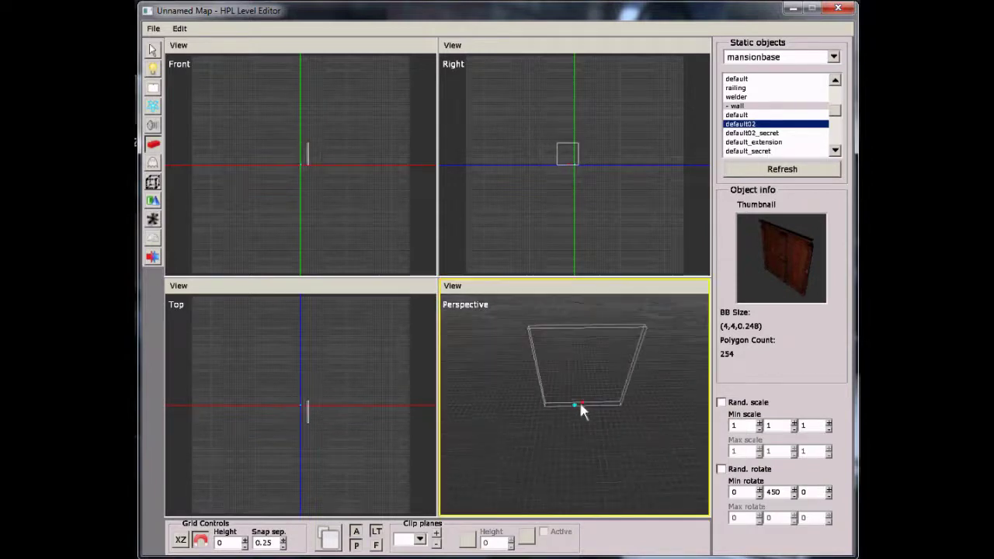
mouse_move(580, 405)
middle_down()
mouse_move(570, 412)
mouse_move(579, 417)
mouse_move(606, 354)
mouse_move(616, 383)
mouse_move(585, 386)
mouse_move(610, 398)
mouse_move(626, 383)
mouse_move(568, 379)
mouse_move(579, 380)
mouse_move(543, 427)
mouse_move(637, 426)
mouse_move(626, 426)
mouse_move(639, 399)
mouse_move(611, 410)
mouse_move(629, 417)
mouse_move(609, 398)
middle_up()
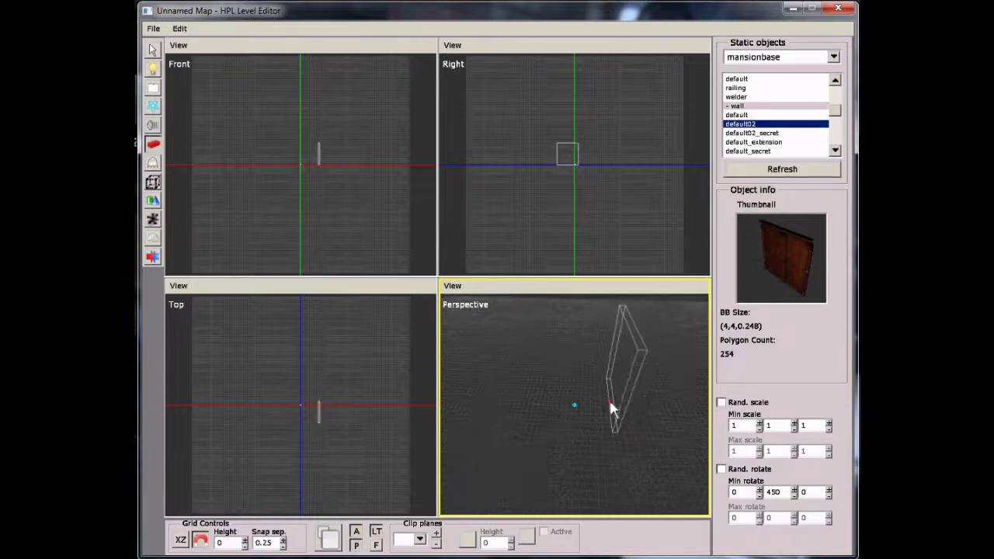
key(alt)
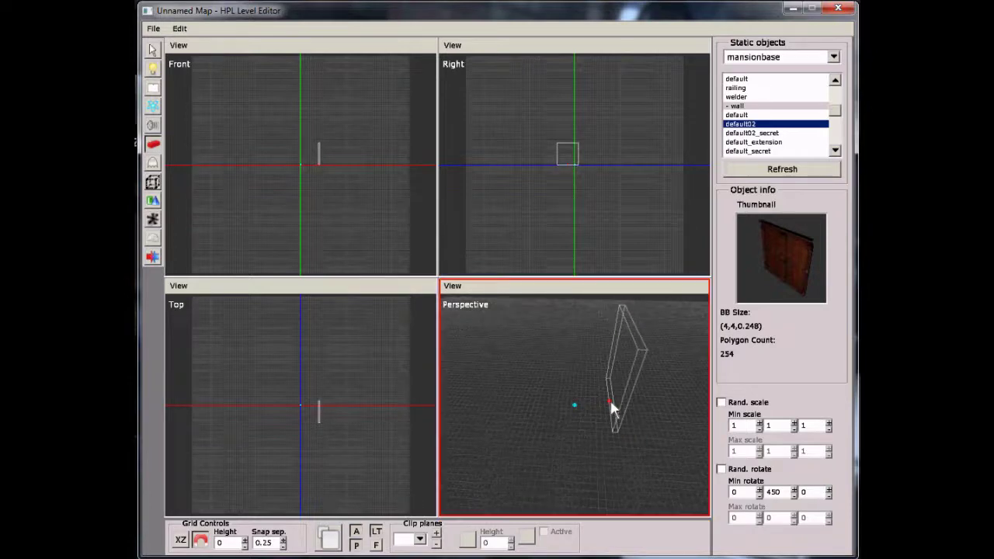
key(alt)
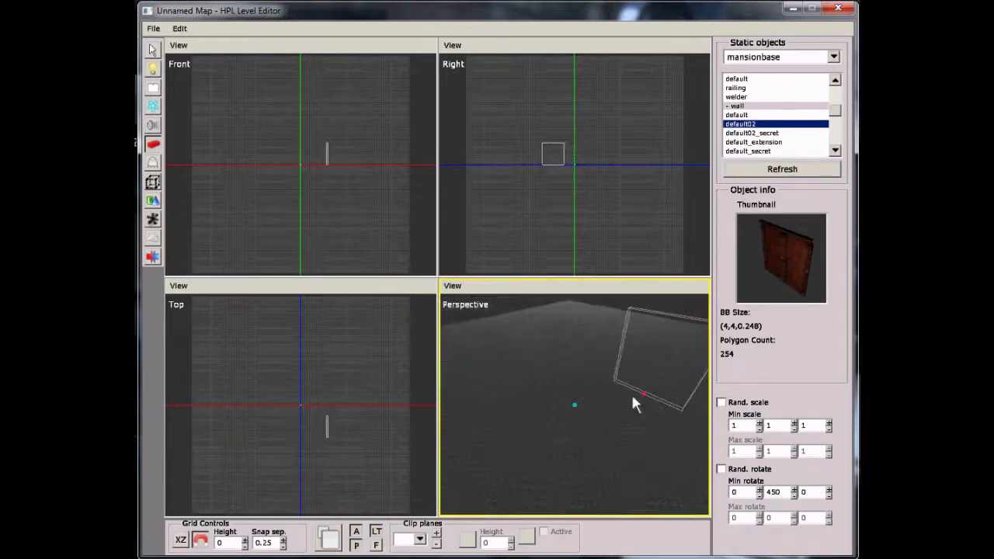
scroll(579, 412, up, 5)
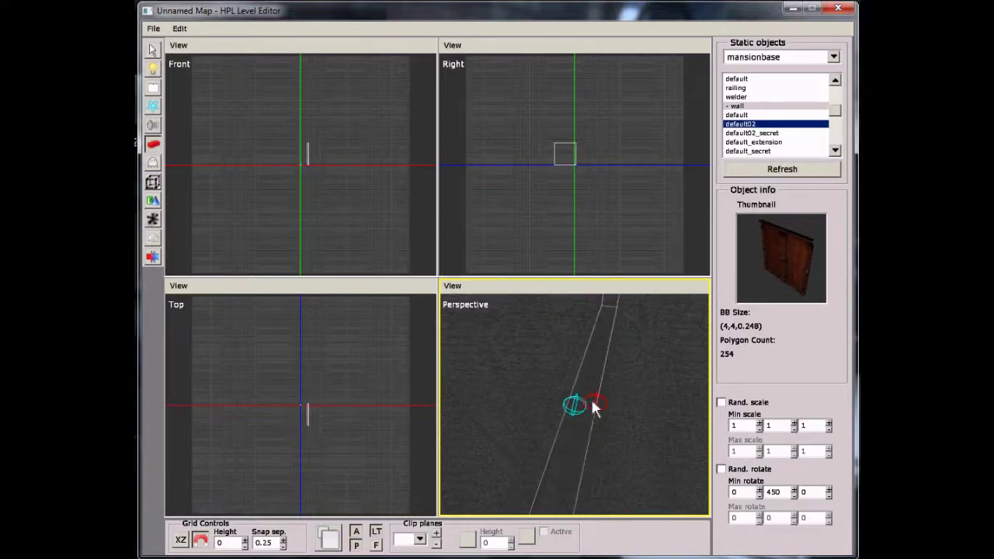
click(453, 286)
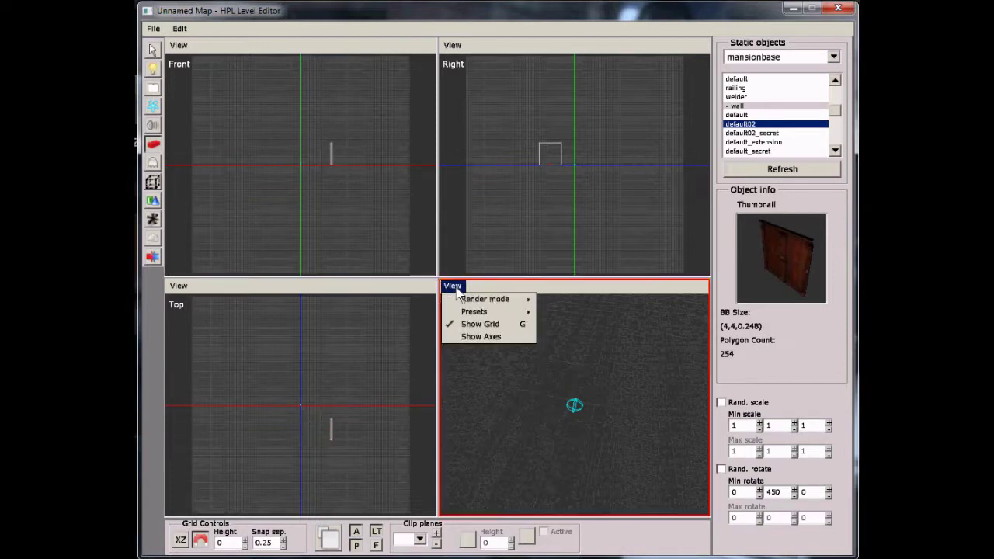
click(595, 344)
scroll(594, 342, down, 3)
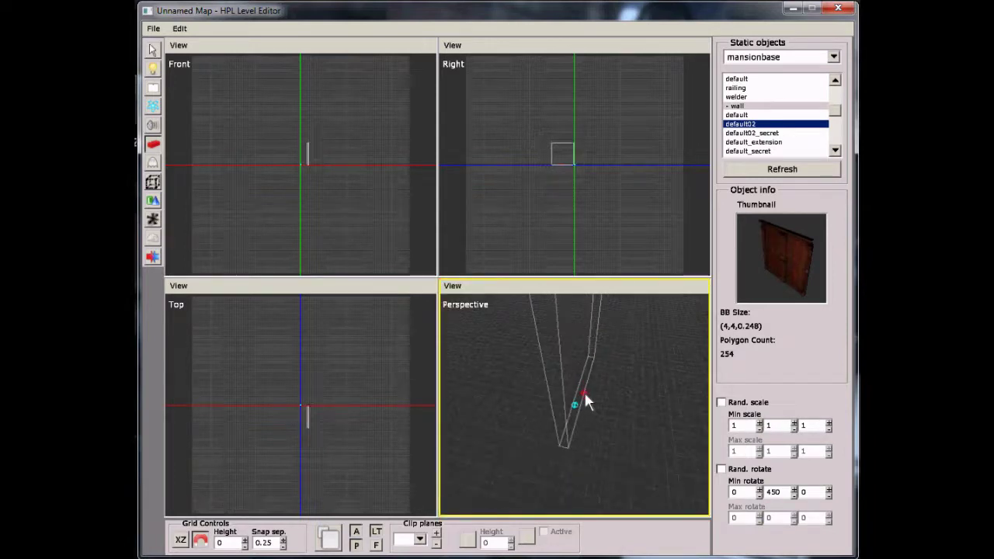
scroll(576, 442, down, 3)
mouse_move(586, 412)
alt+middle_down()
mouse_move(585, 402)
mouse_move(632, 398)
mouse_move(552, 407)
mouse_move(619, 430)
mouse_move(608, 455)
mouse_move(569, 404)
mouse_move(602, 411)
alt+middle_up()
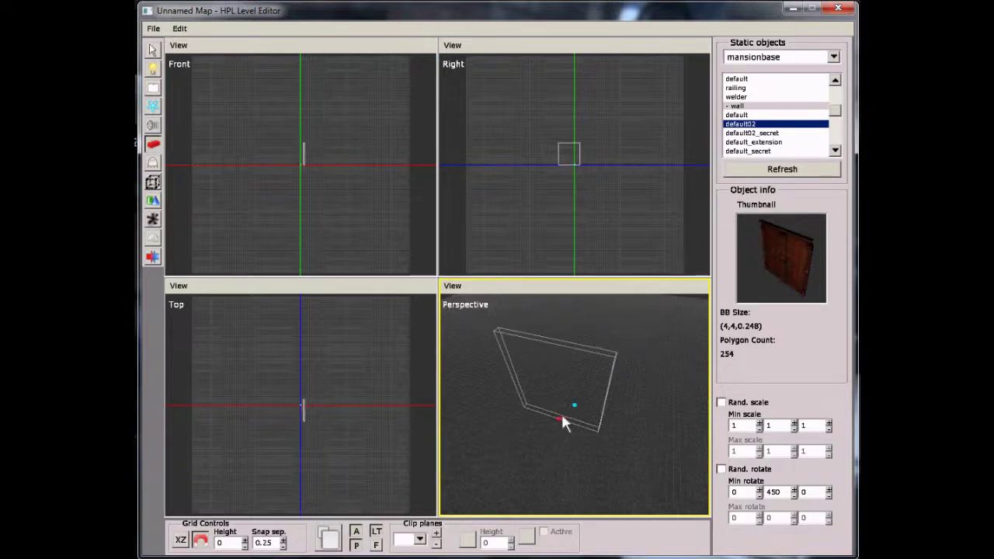
alt+middle_drag(560, 416, 605, 424)
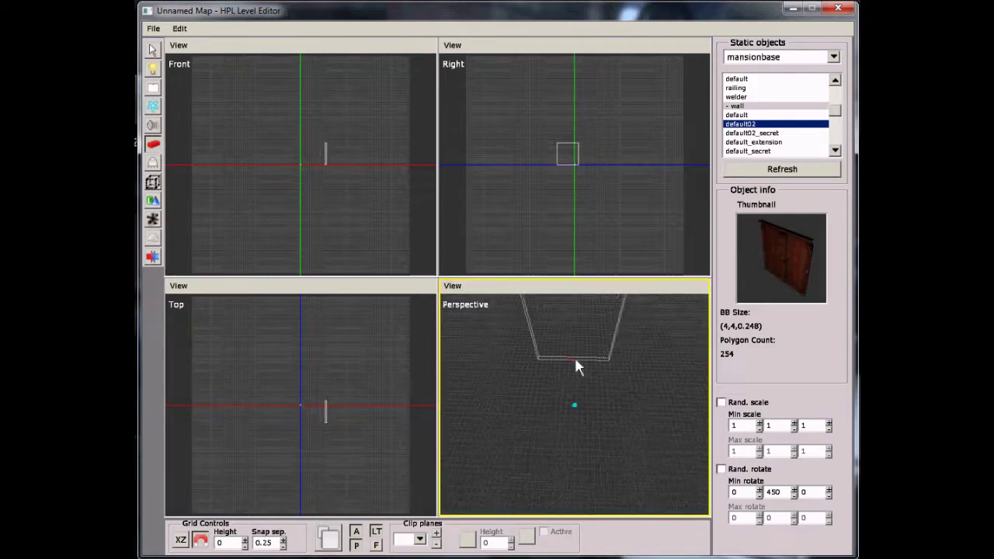
Place the first default02 wall beside the origin on the positive X side, with its Y rotation set to 270 degrees
click(574, 360)
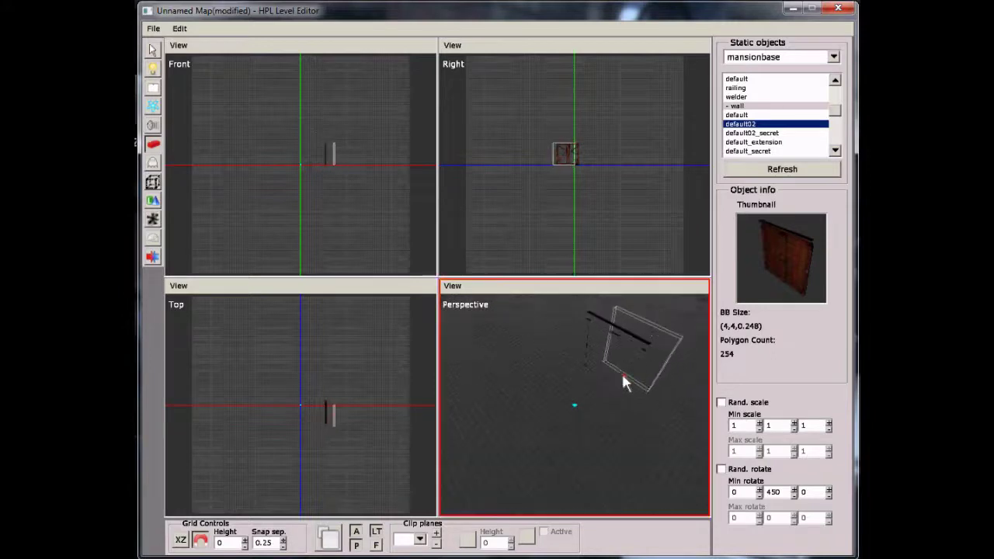
key(ctrl+z)
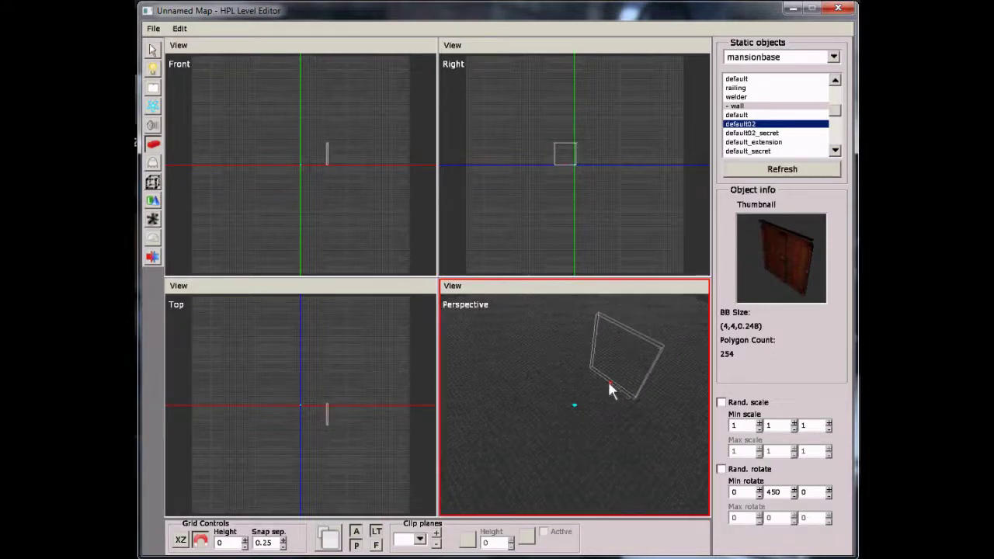
shift+scroll(609, 384, down, 6)
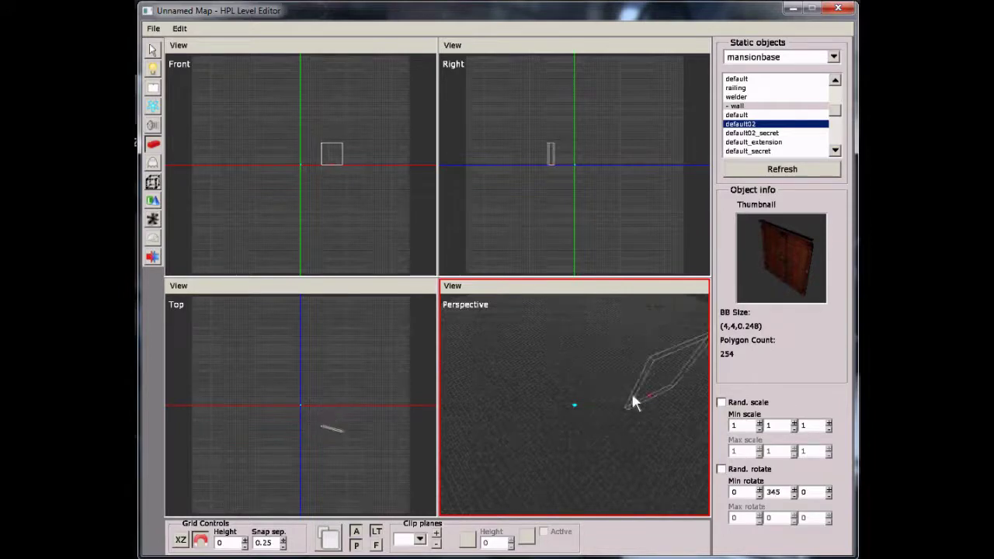
scroll(583, 384, down, 3)
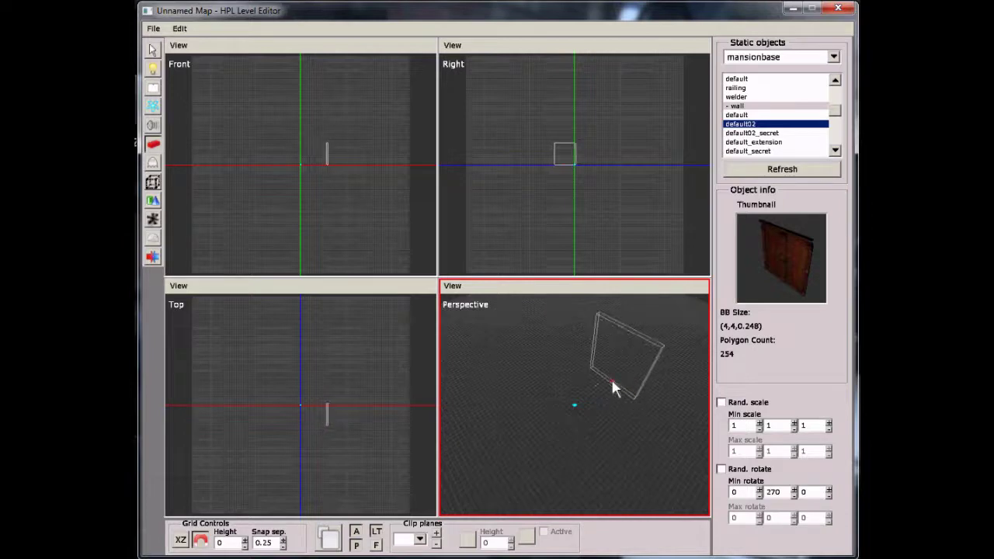
click(612, 382)
Extend the wall into a straight row by placing one more default02 wall flush against each of its ends
scroll(608, 385, down, 3)
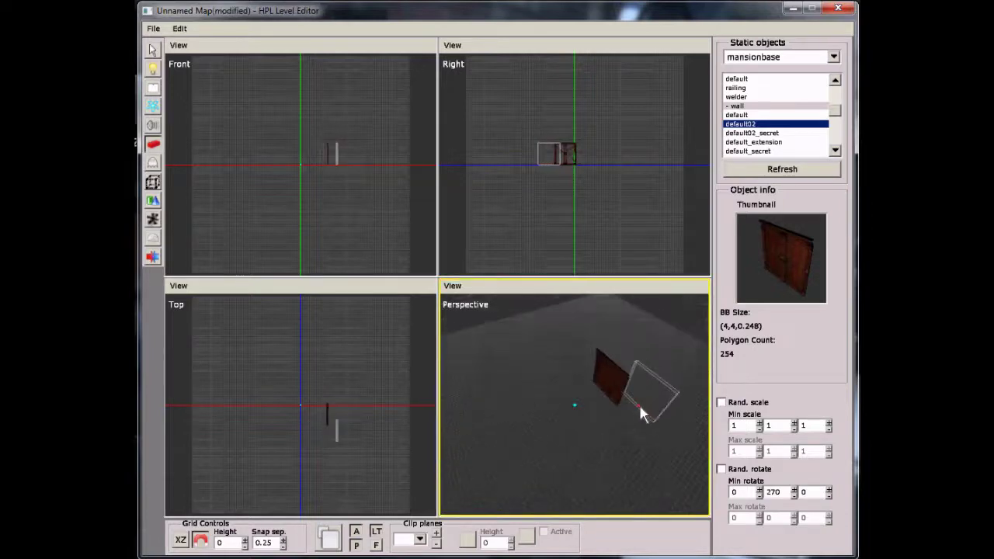
alt+drag(631, 417, 516, 450)
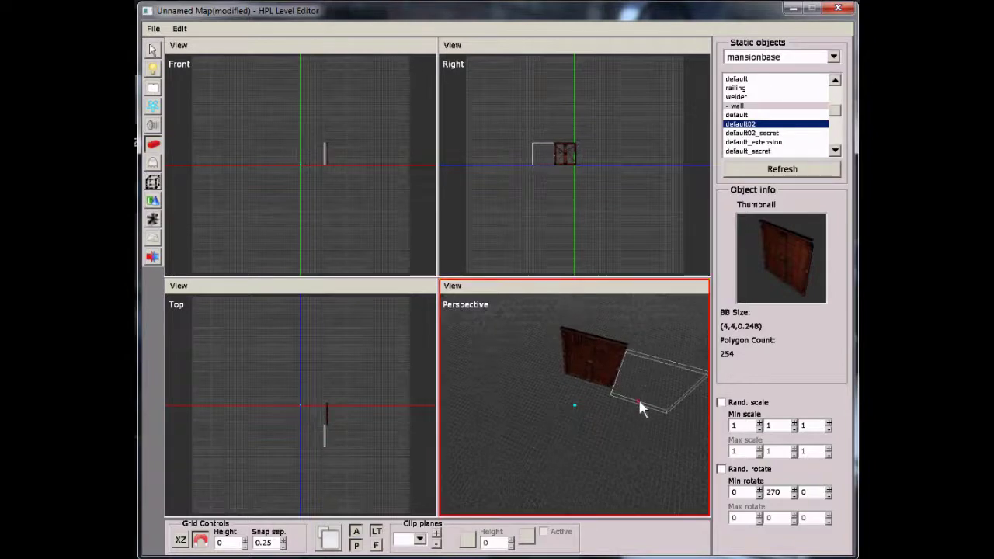
click(639, 392)
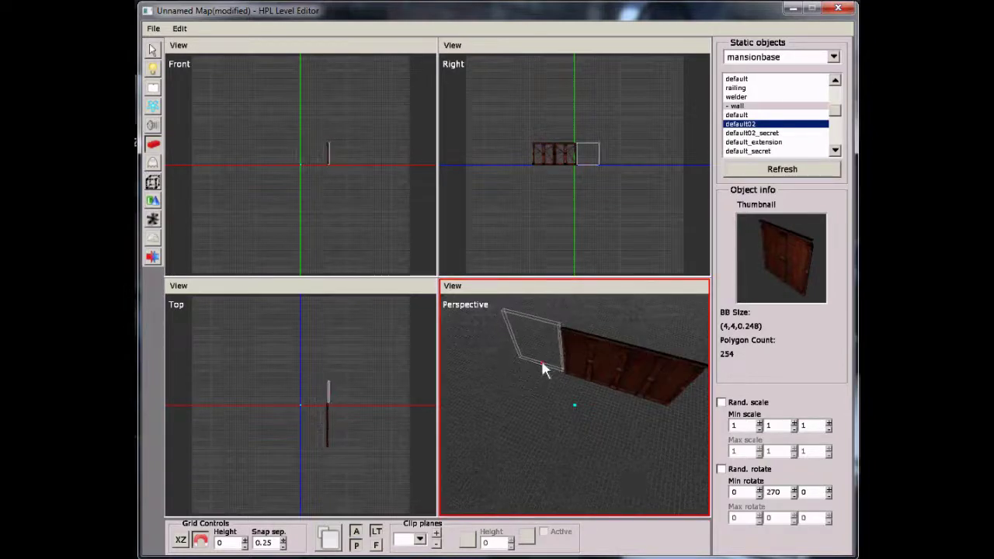
click(546, 366)
Set the wall's Y rotation to 360 degrees and place two default02 walls end to end, perpendicular to the end of the three-wall row
scroll(510, 373, up, 6)
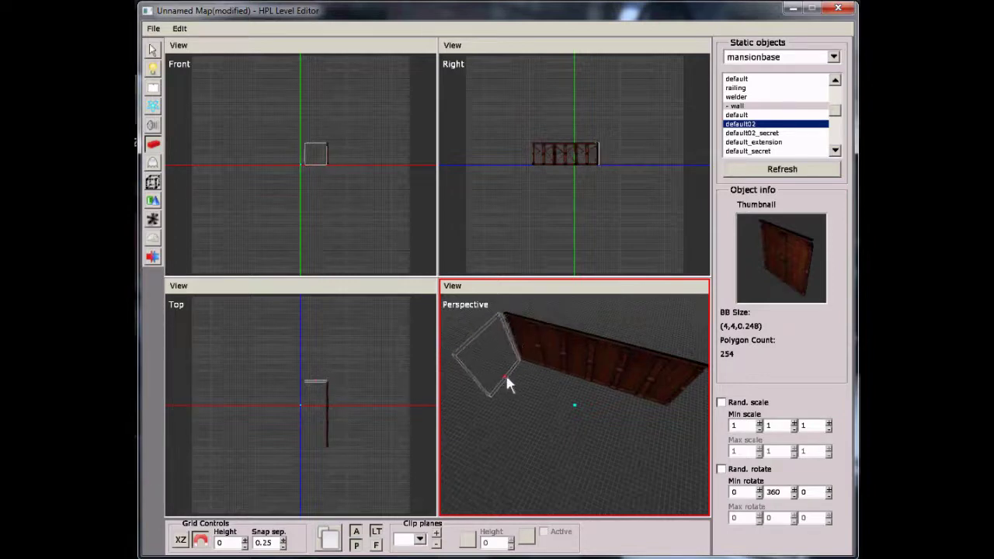
alt+drag(507, 372, 571, 374)
alt+scroll(607, 422, up, 6)
click(589, 433)
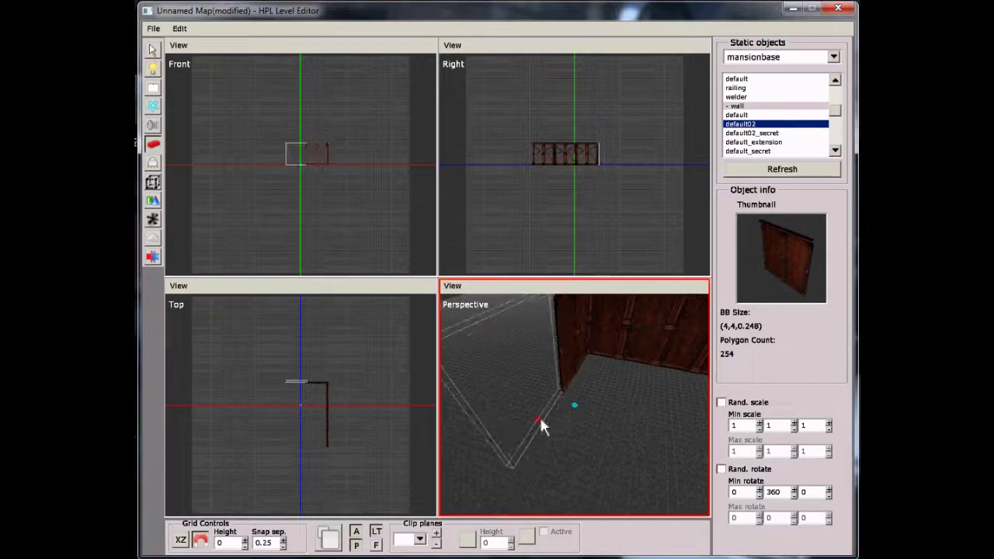
alt+right_drag(546, 426, 539, 427)
mouse_move(539, 427)
alt+mouse_down()
mouse_move(512, 422)
mouse_move(521, 413)
mouse_move(525, 421)
alt+mouse_up()
Set the wall's Y rotation to 450 degrees and place two default02 walls from the back wall's free corner, parallel to the three-wall row
scroll(518, 424, up, 6)
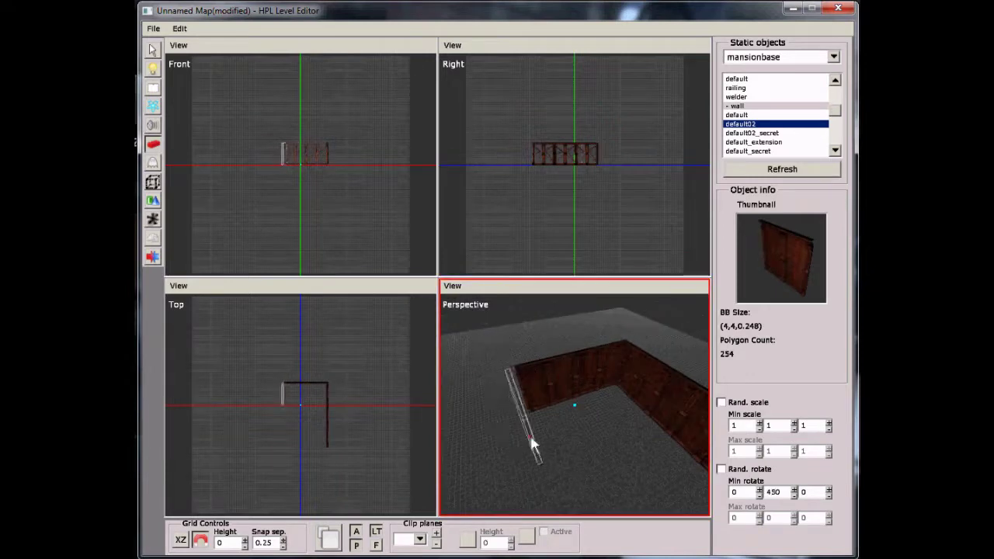
alt+drag(535, 435, 558, 454)
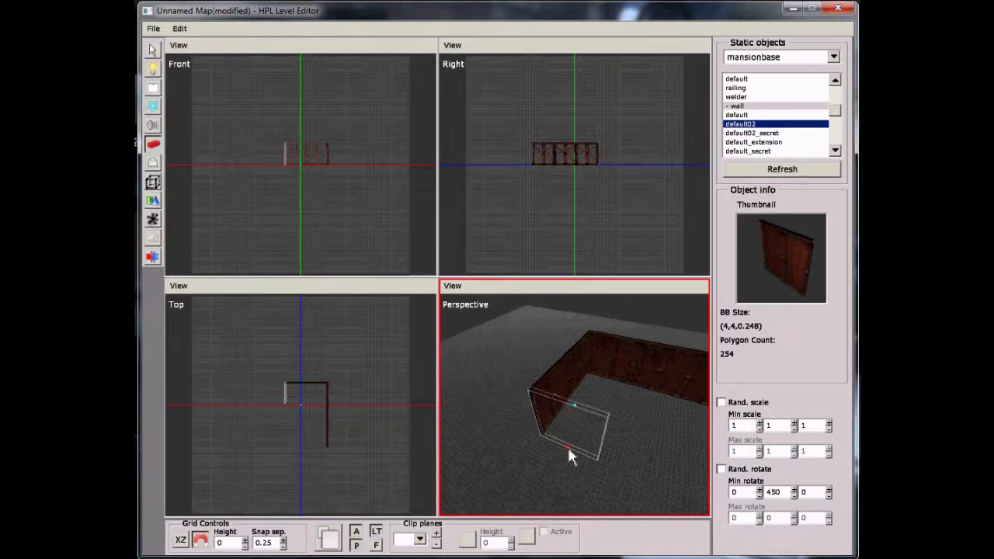
alt+drag(610, 457, 560, 392)
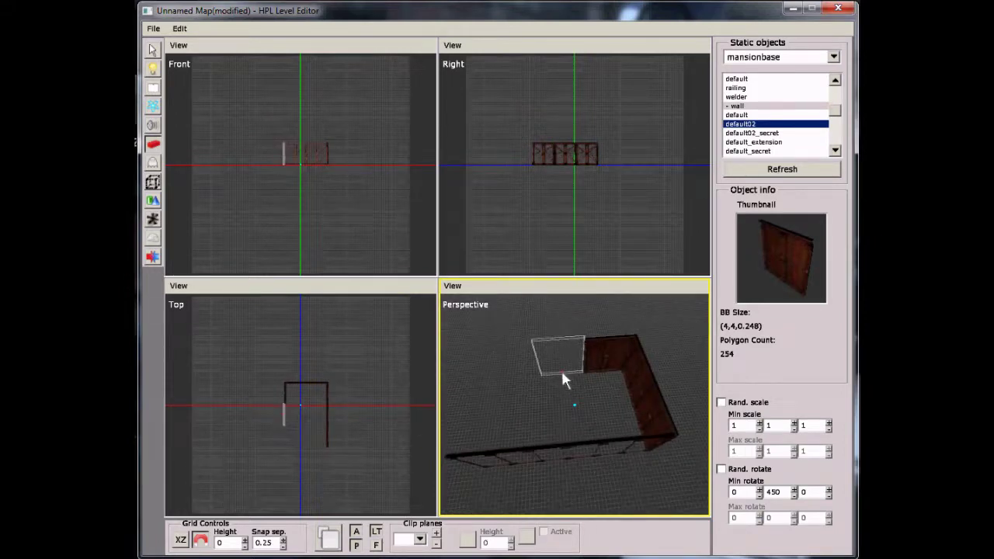
click(562, 373)
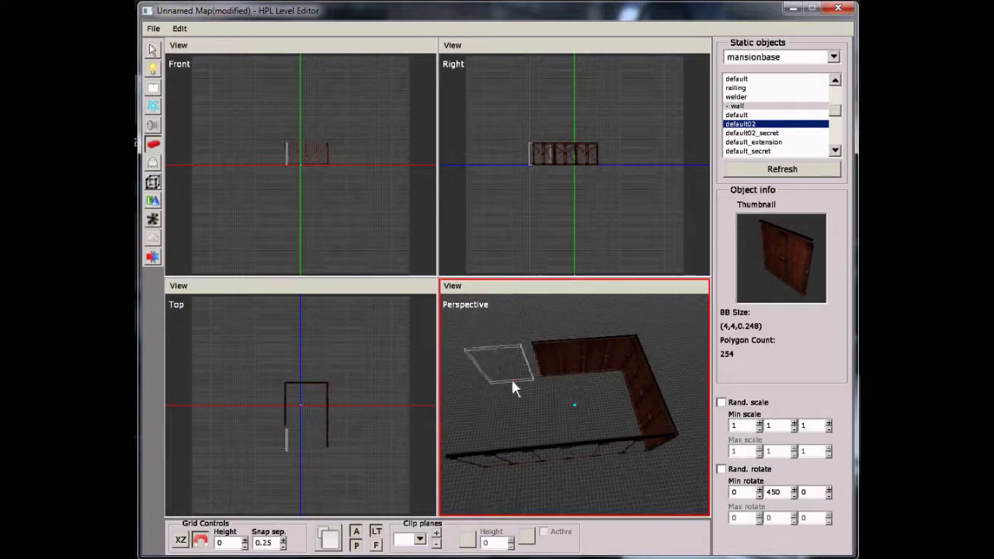
Extend the shorter long side with a third default02 wall, and close the room's open end with two default02 walls at Y rotation 540 degrees
click(514, 386)
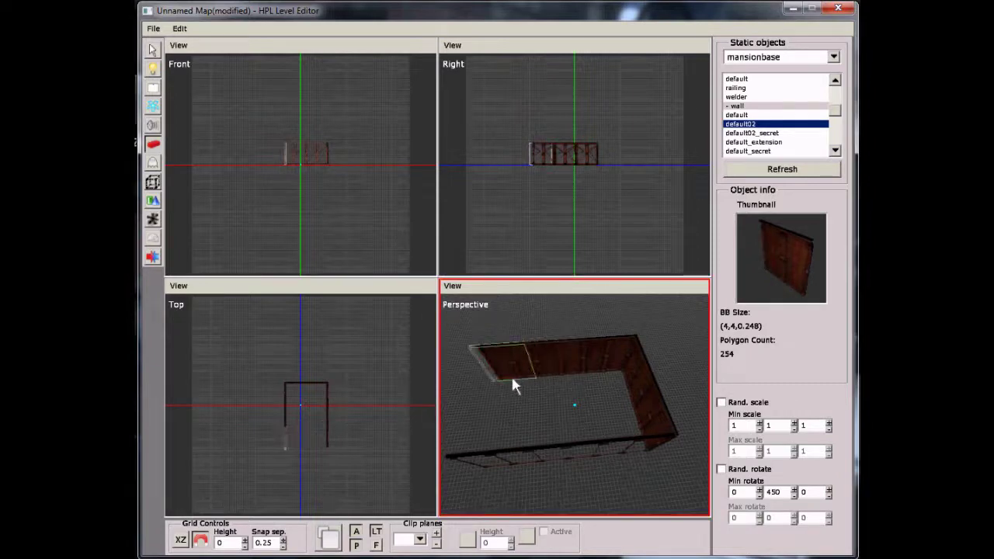
alt+drag(511, 376, 583, 457)
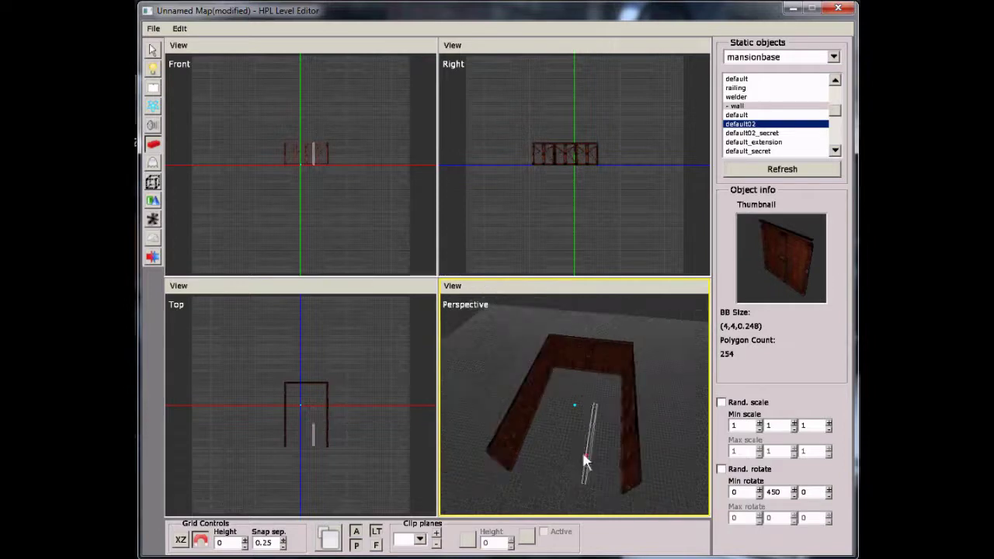
scroll(516, 481, up, 6)
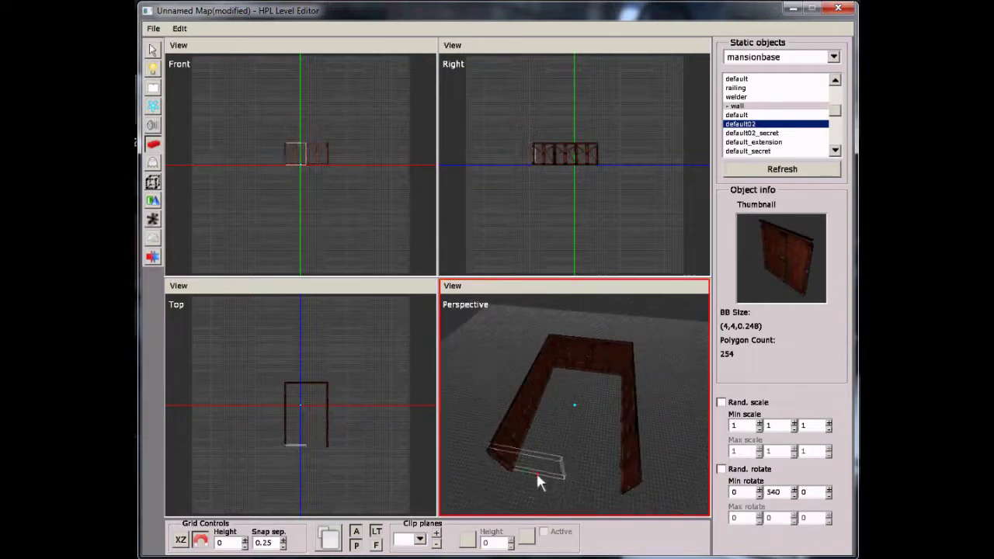
click(536, 473)
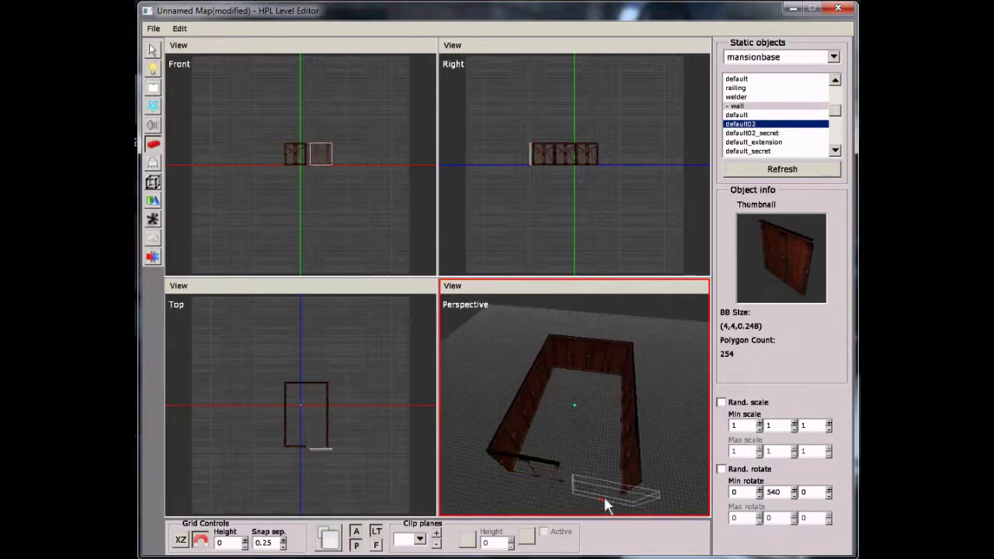
click(591, 486)
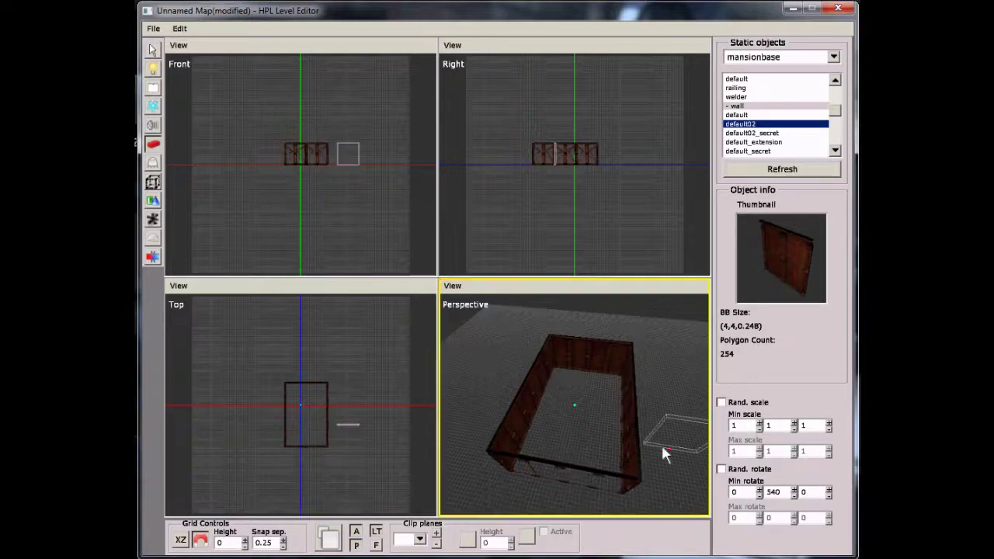
alt+drag(663, 451, 470, 336)
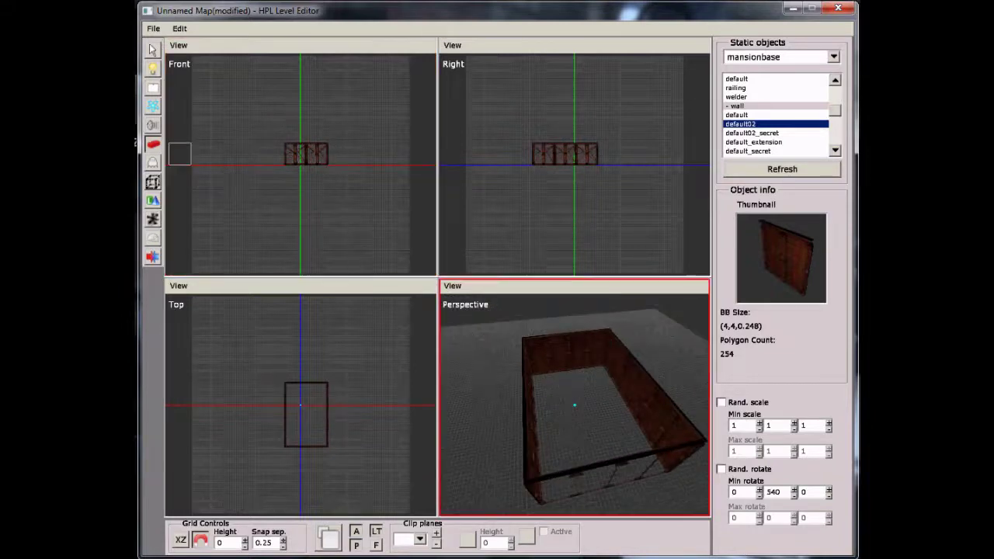
Switch to creating a plane primitive and look through the castlebase materials available for it
click(153, 202)
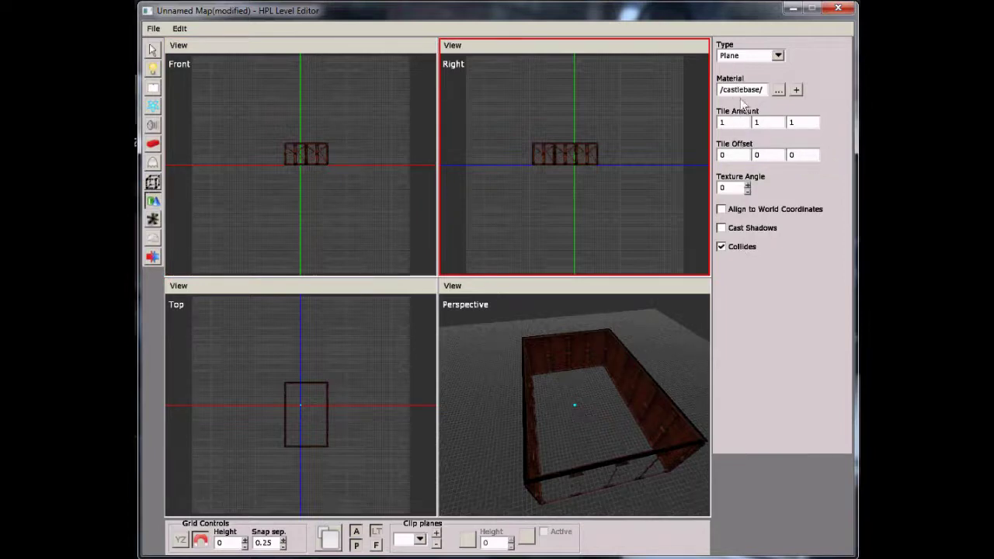
click(779, 91)
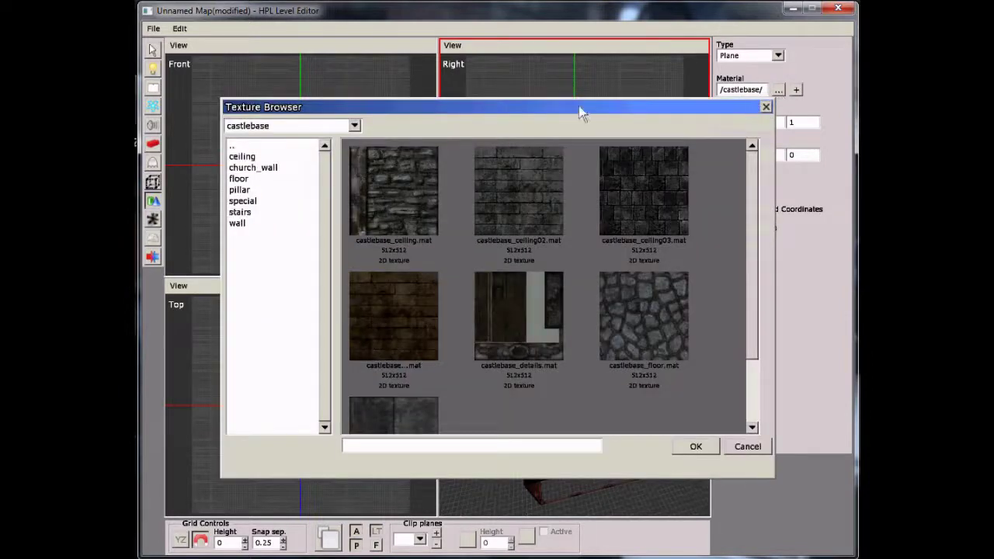
click(766, 107)
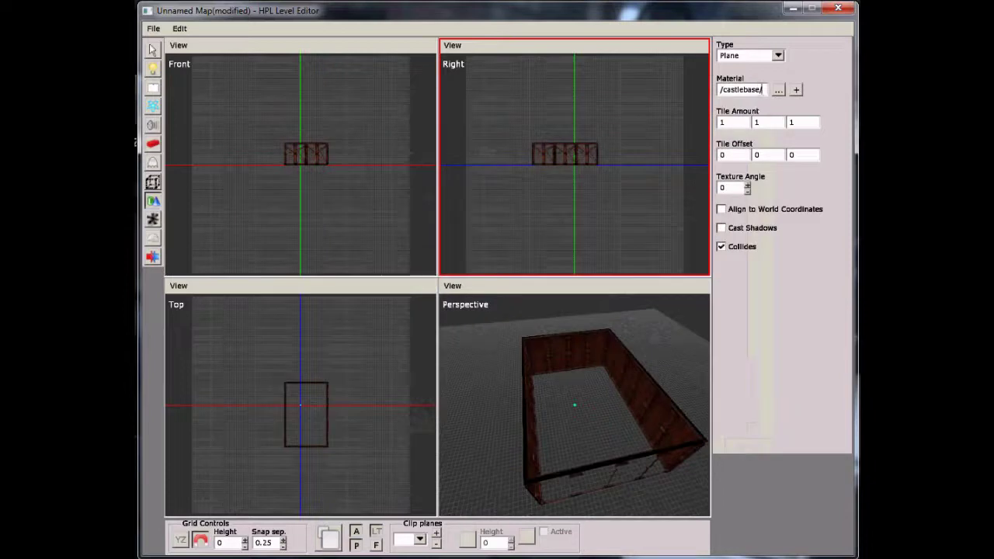
Try to point the plane's material path to static_objects/castlebase/ and browse the textures from there
drag(761, 89, 716, 91)
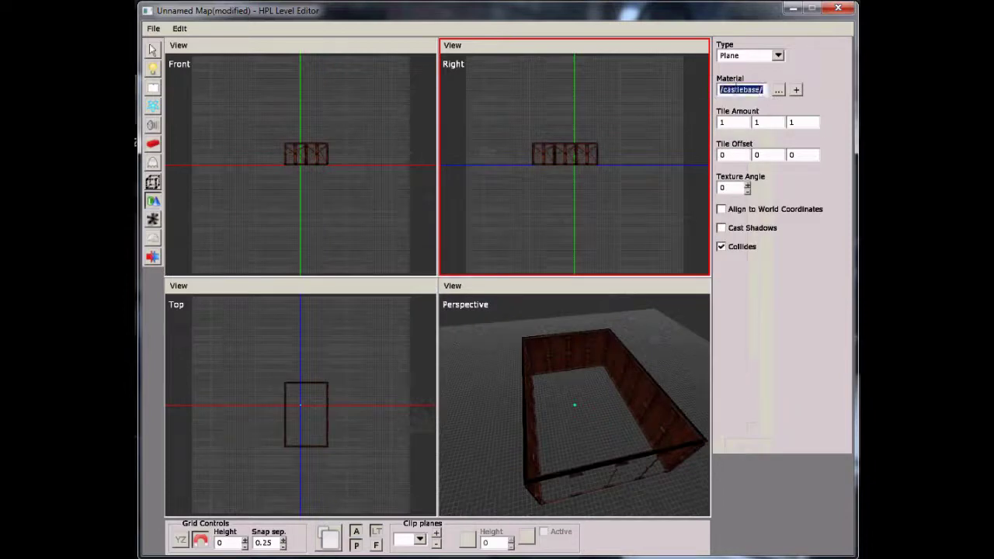
key(BackSpace)
text(static_objects)
text(/castlebase)
text(/)
click(779, 91)
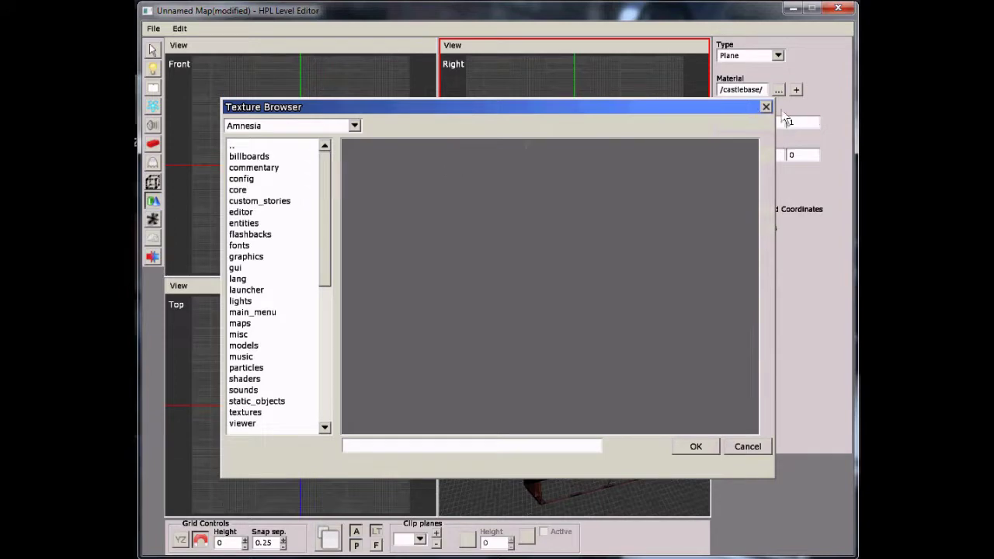
click(766, 106)
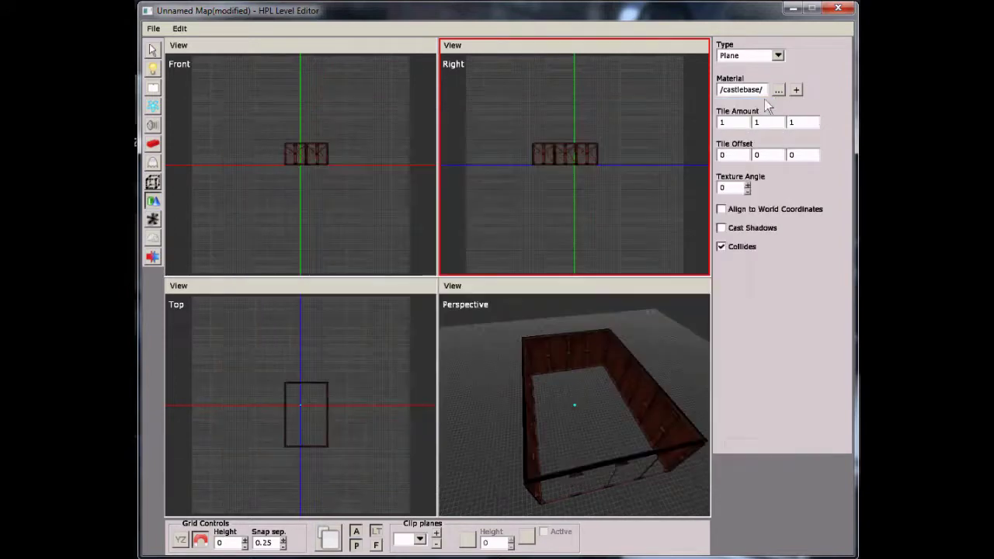
text(sta)
text(tic_objects/)
text(castlebase/)
click(779, 91)
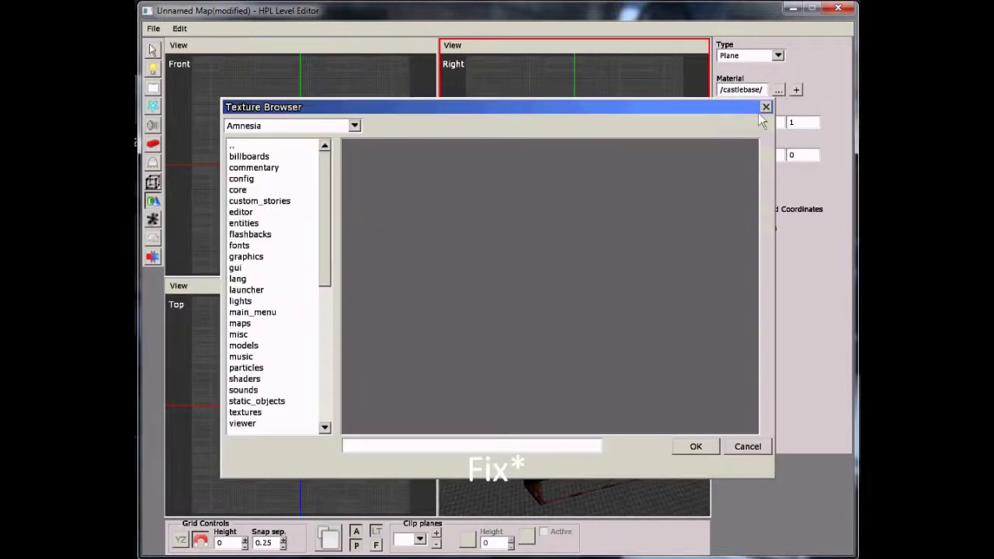
click(766, 108)
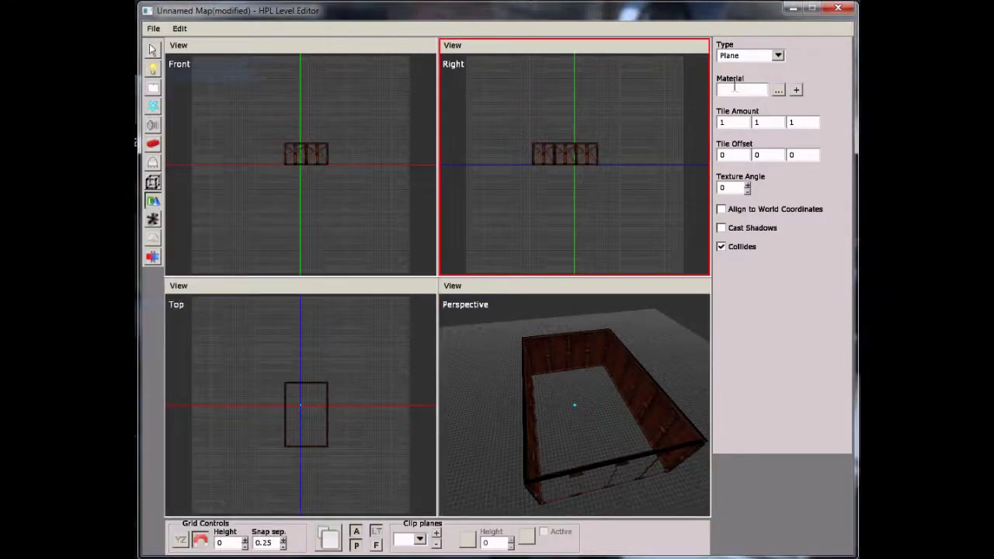
Browse to the castlebase folder inside static_objects and choose castlebase_tiledfloor.mat as the plane's material
click(779, 90)
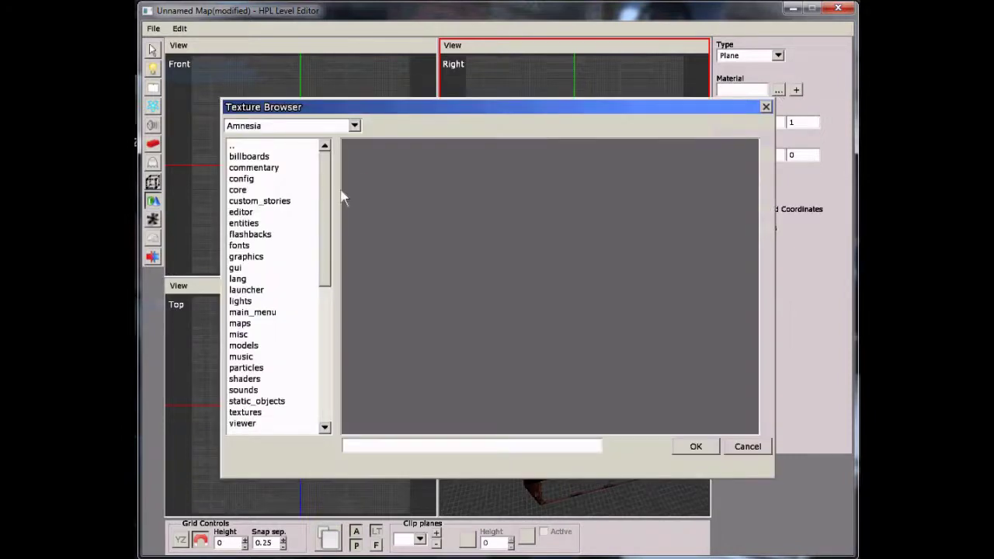
drag(324, 214, 324, 354)
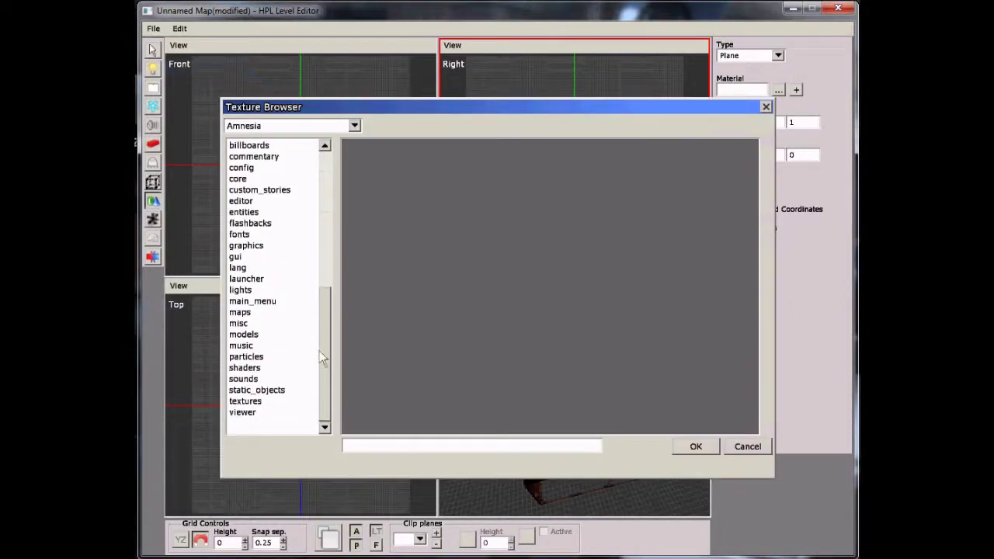
click(299, 393)
double_click(299, 395)
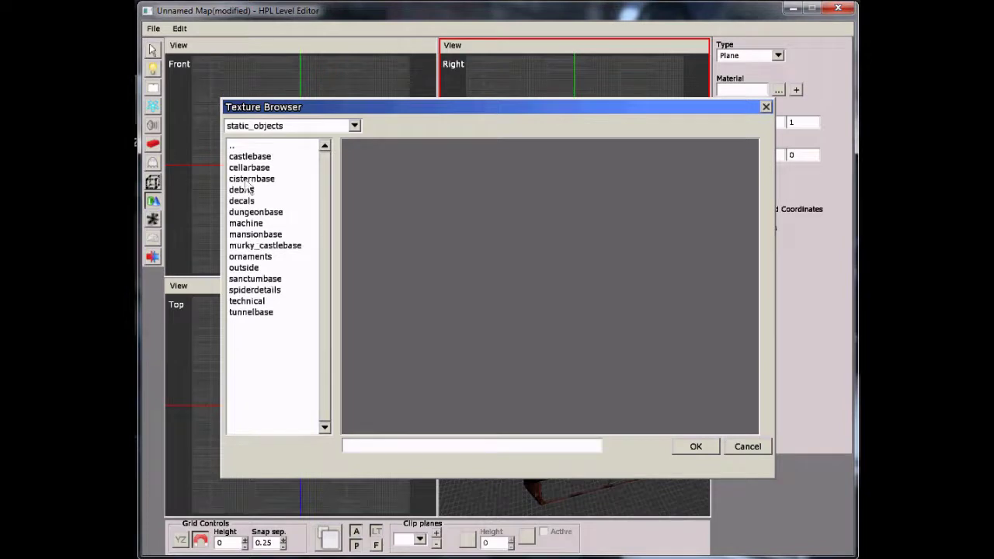
double_click(250, 156)
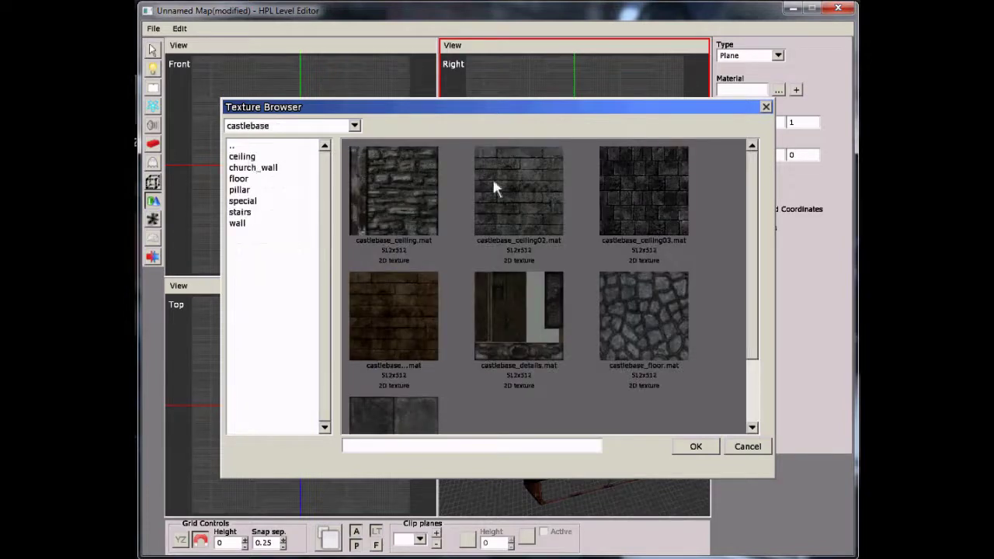
scroll(625, 243, down, 2)
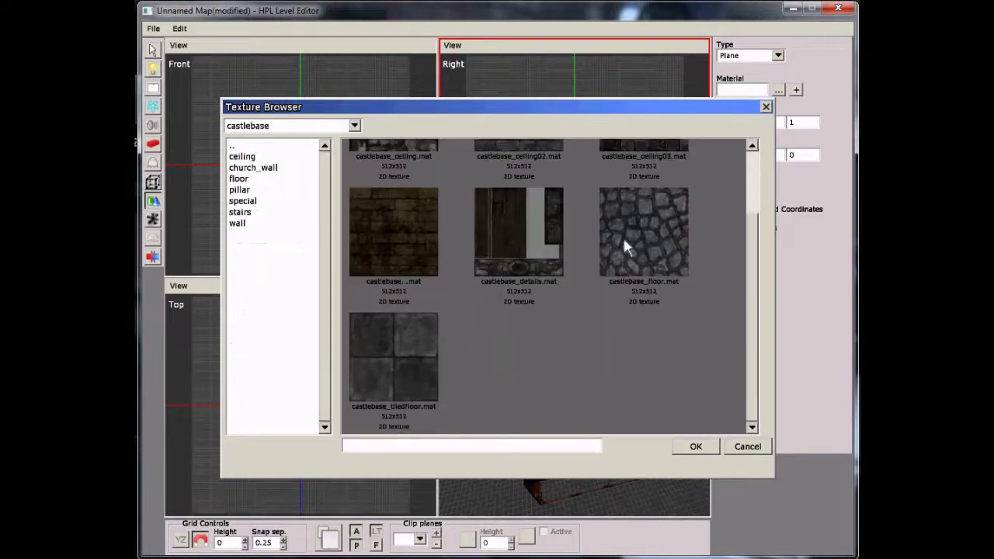
double_click(433, 317)
Draw the tiled floor plane from the room's back corner to the diagonally opposite front corner
scroll(575, 400, down, 1)
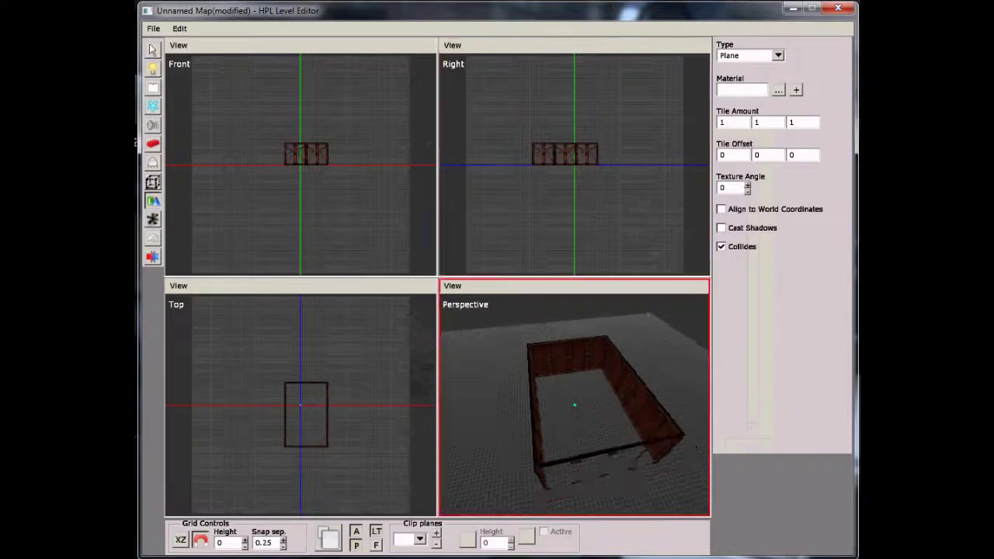
scroll(605, 438, up, 5)
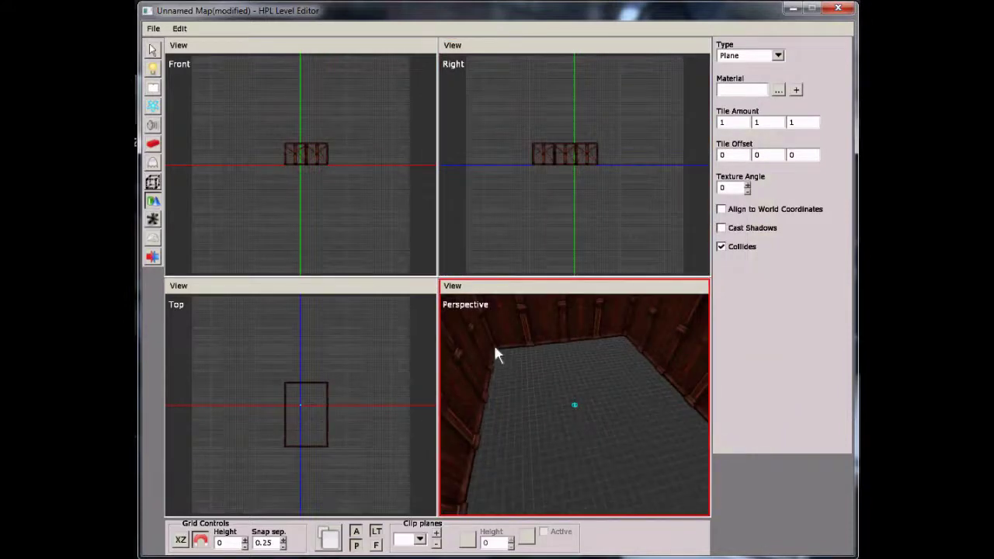
scroll(497, 354, up, 7)
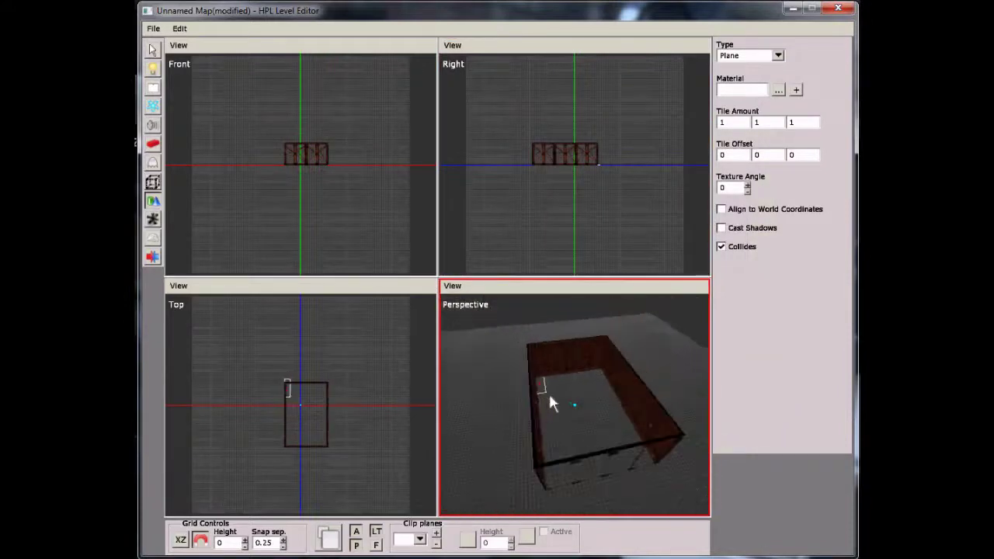
drag(549, 401, 656, 464)
middle_drag(657, 464, 546, 424)
scroll(590, 428, up, 5)
middle_drag(610, 430, 530, 388)
Choose castlebase_ceiling03.mat as the material and draw a second plane about 8.25 by 13 over the room's floor area
click(779, 90)
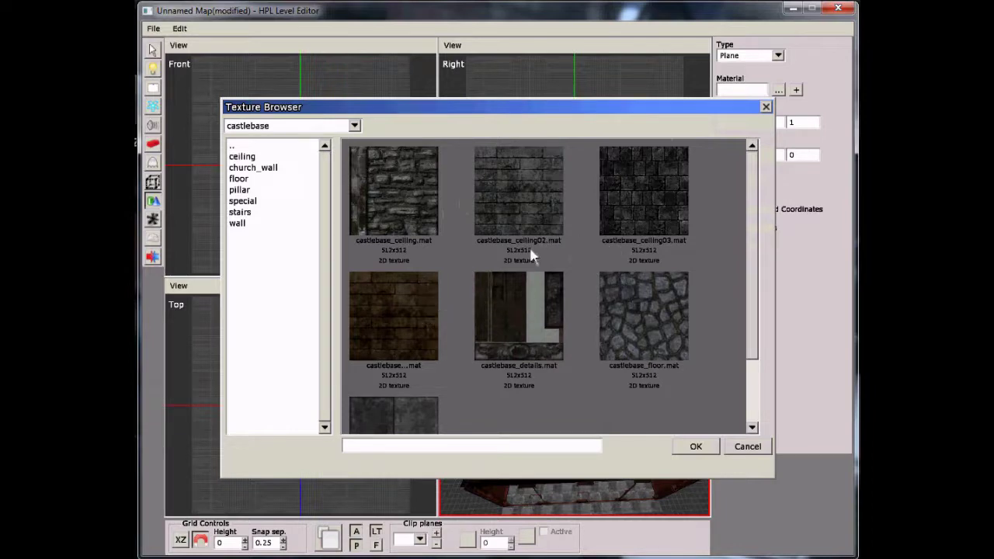
double_click(644, 214)
scroll(668, 378, down, 5)
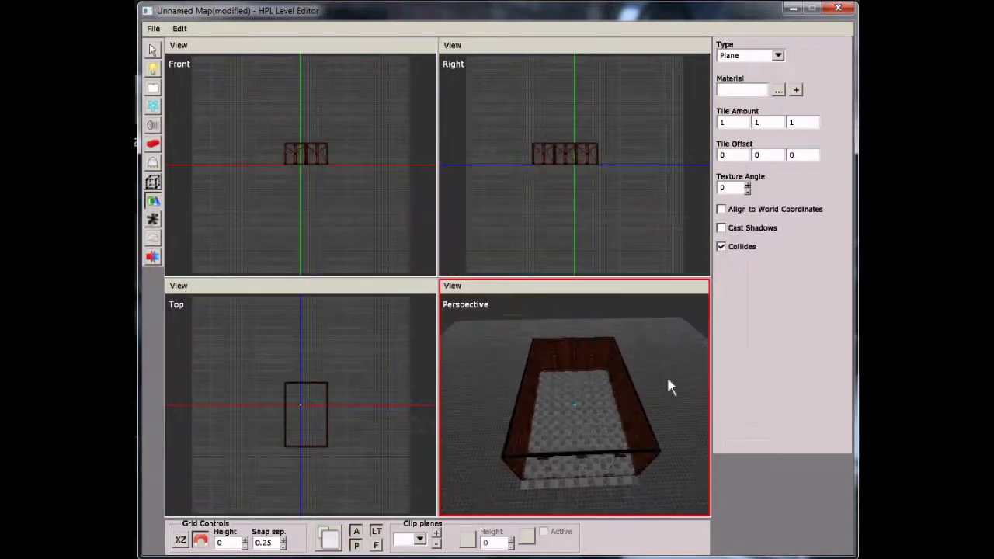
scroll(626, 473, up, 5)
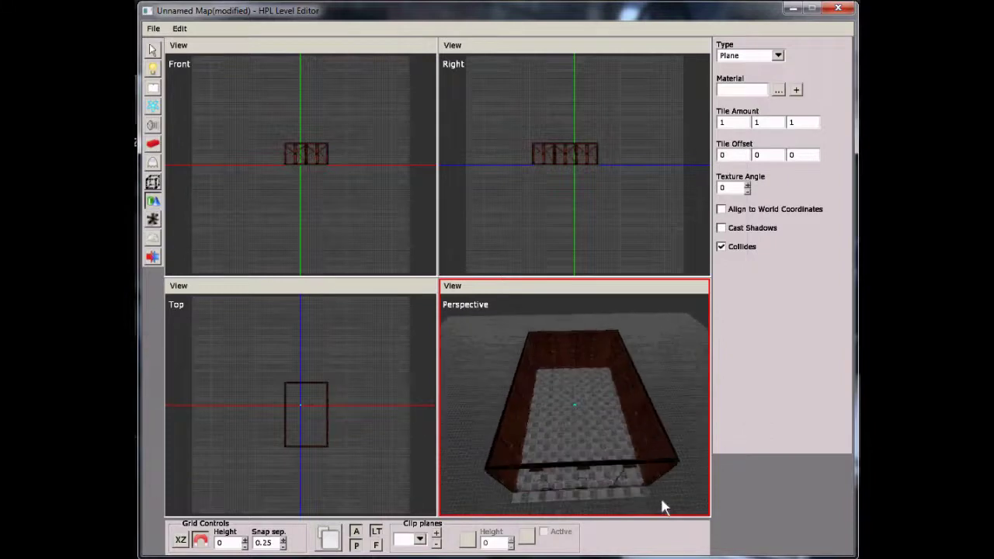
drag(656, 507, 535, 372)
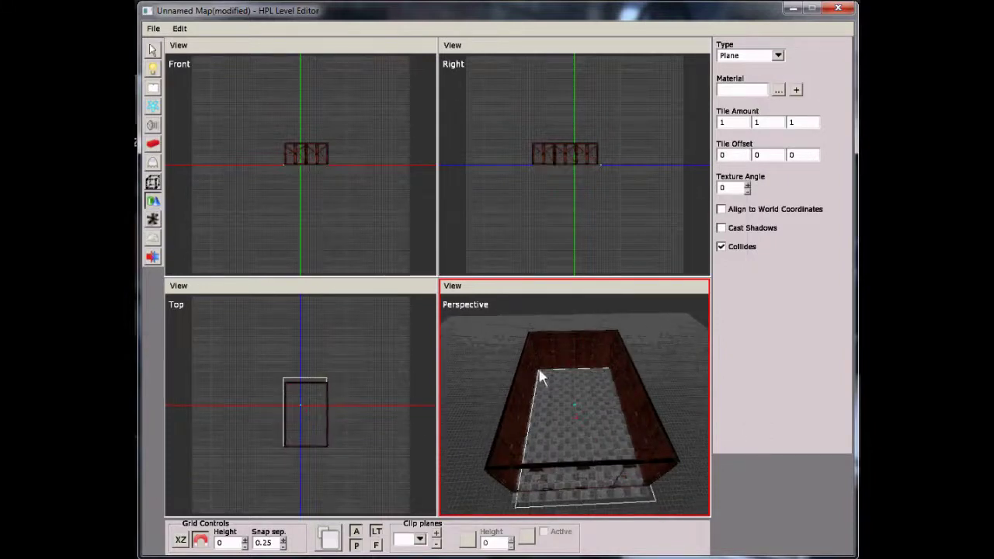
key(ctrl+z)
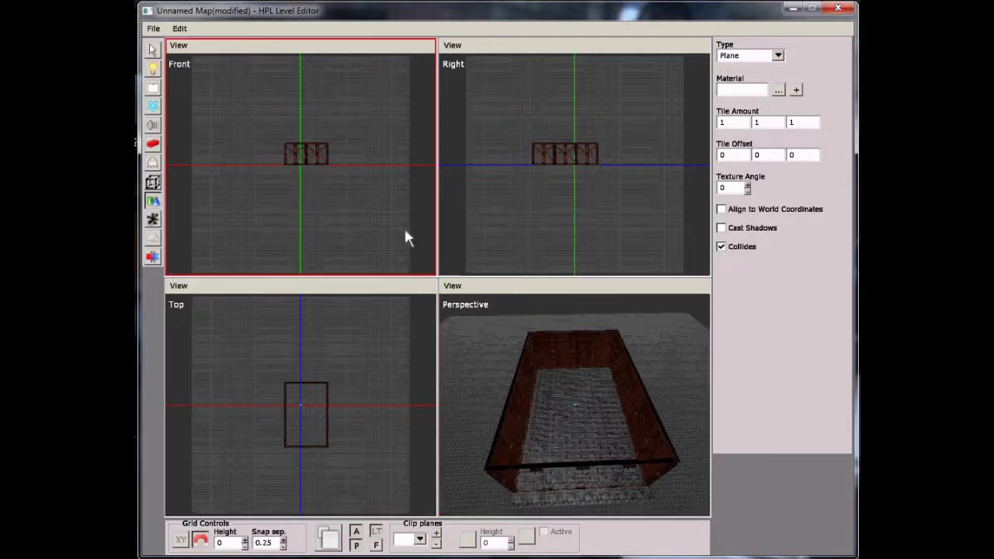
Select the new ceiling plane and raise it to Y position 4, level with the tops of the walls
click(151, 53)
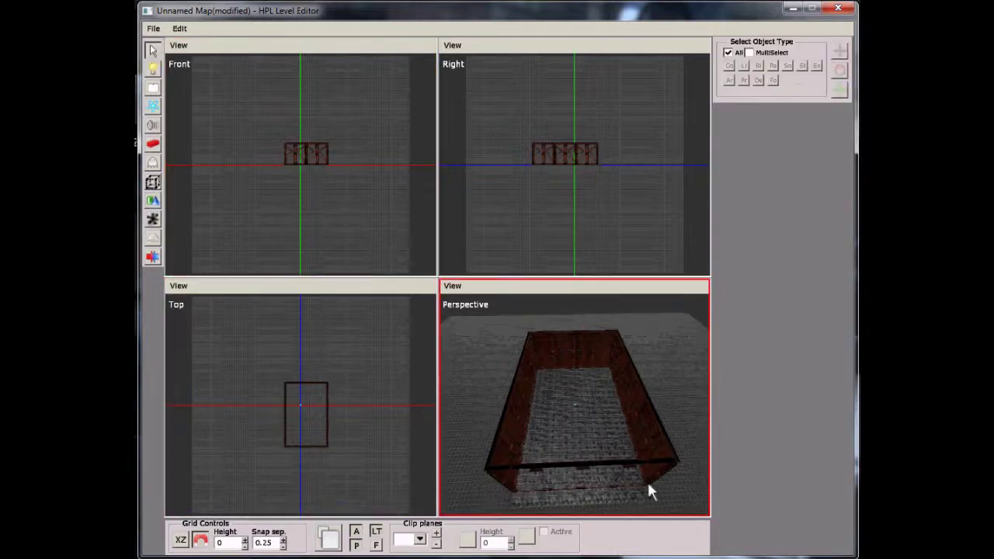
click(648, 507)
alt+drag(662, 442, 546, 369)
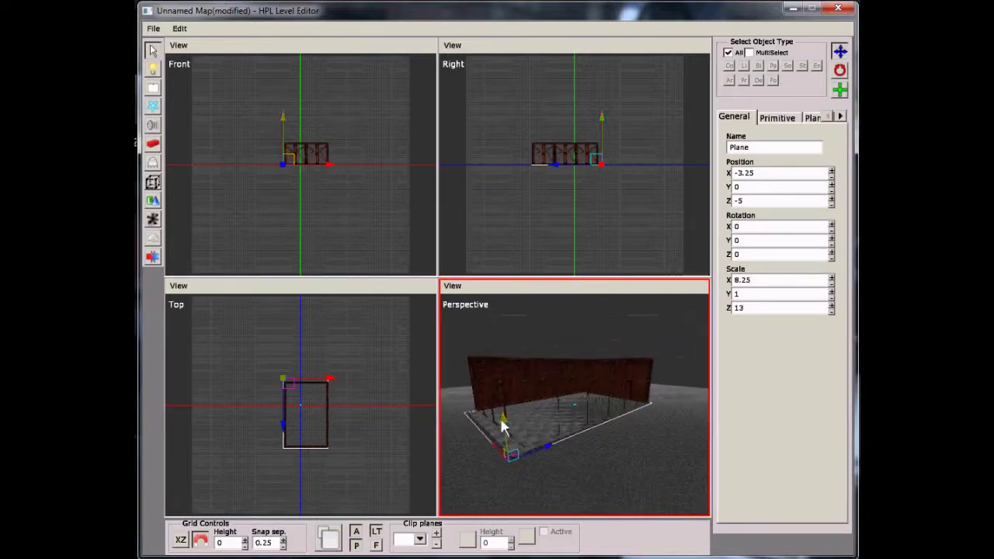
drag(502, 421, 612, 422)
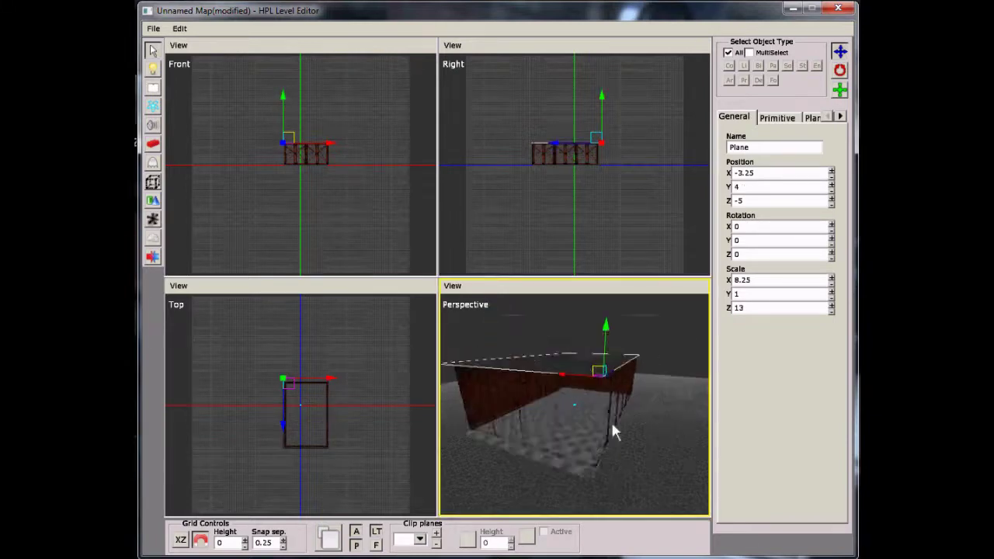
scroll(615, 421, up, 5)
middle_drag(615, 415, 618, 332)
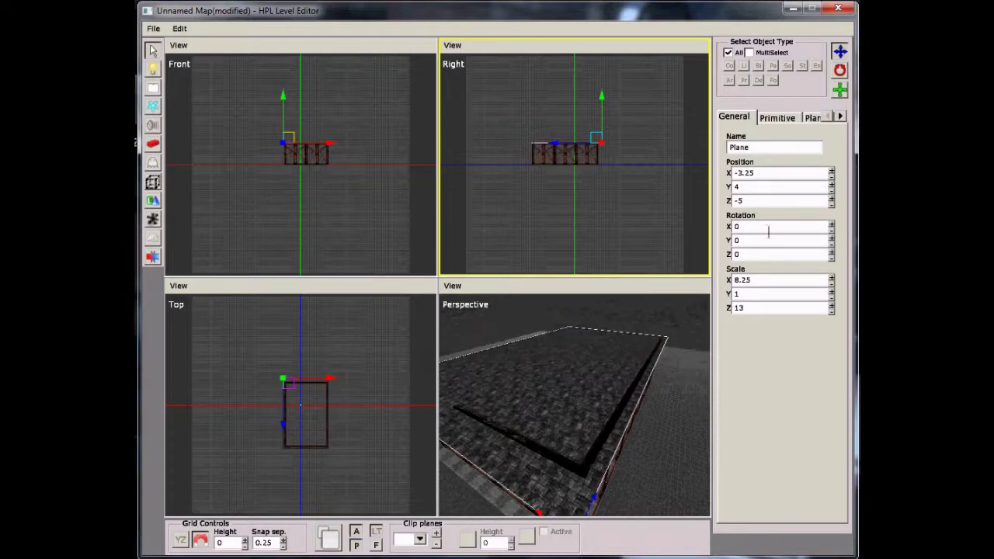
Set the ceiling plane's X rotation to 180 degrees so its textured side faces down
click(832, 223)
click(831, 225)
click(832, 224)
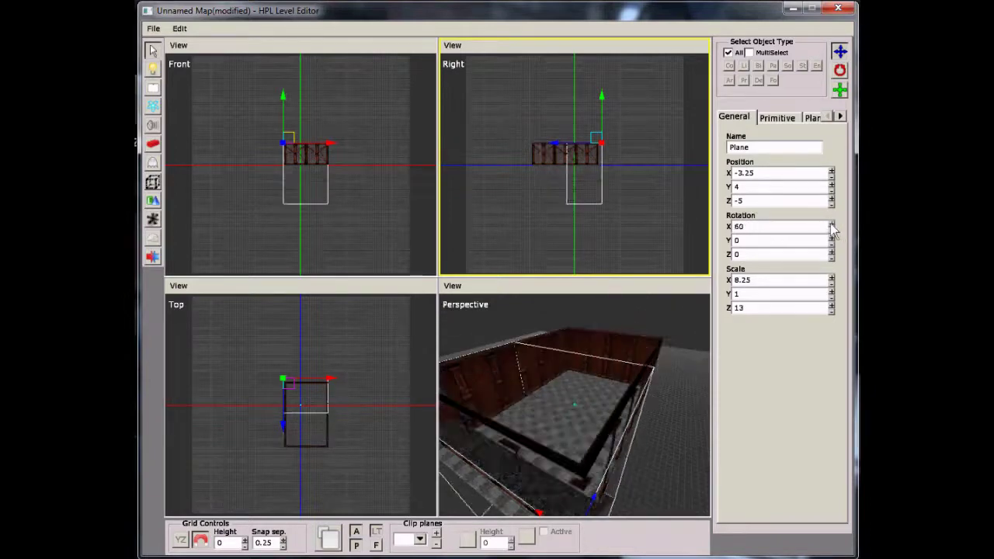
click(831, 224)
click(831, 225)
click(831, 224)
click(831, 225)
click(831, 224)
click(827, 223)
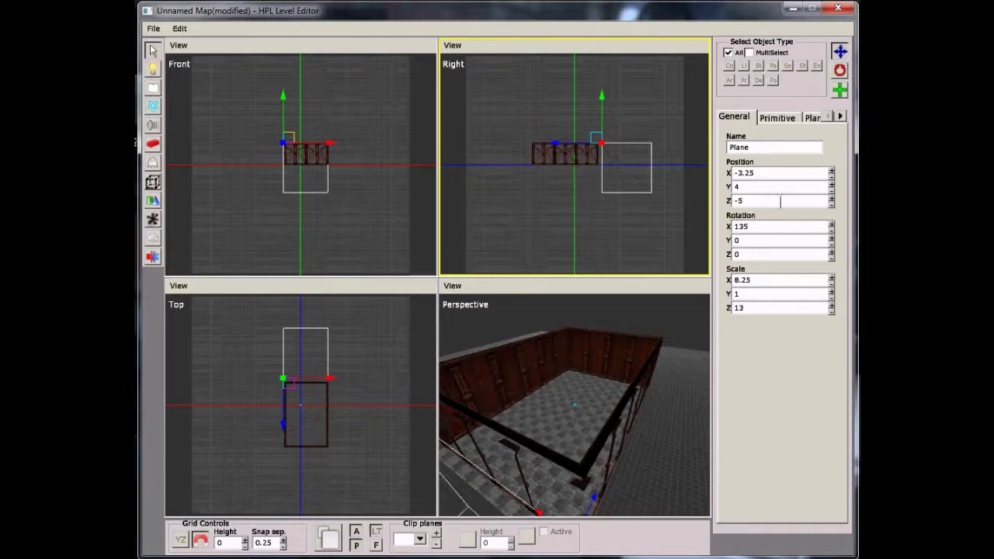
click(833, 224)
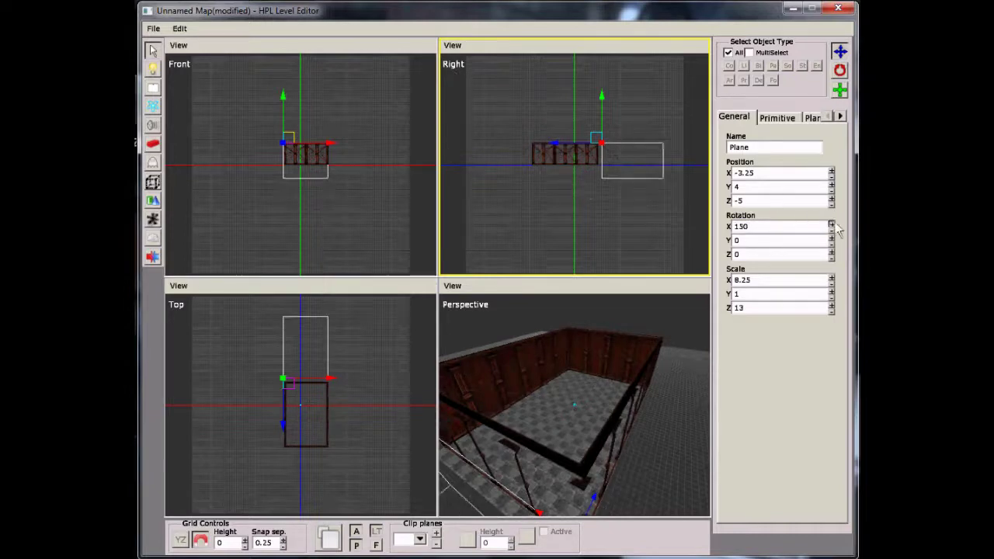
click(833, 224)
click(833, 224)
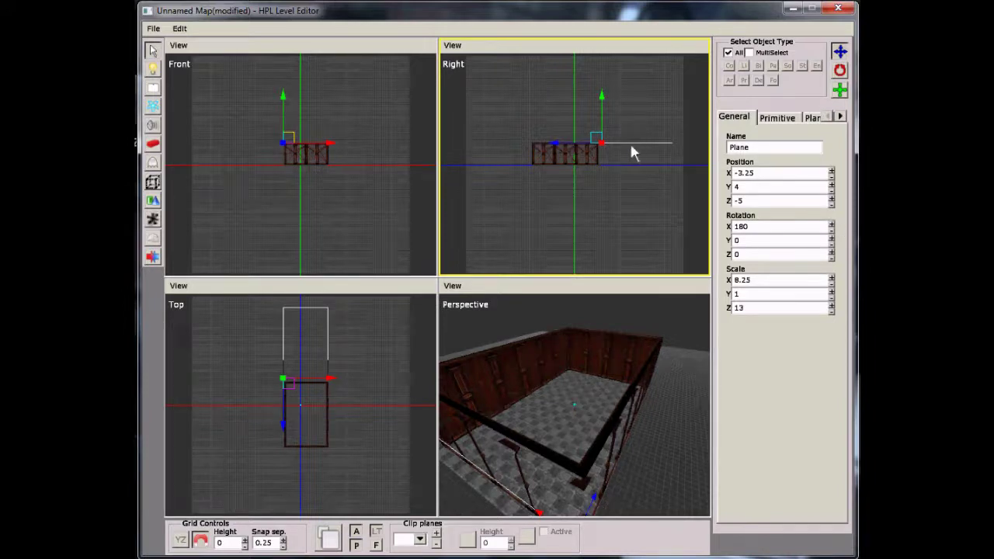
Move the flipped ceiling plane along Z to position 8.25 so it covers the room, then deselect it
scroll(556, 320, down, 5)
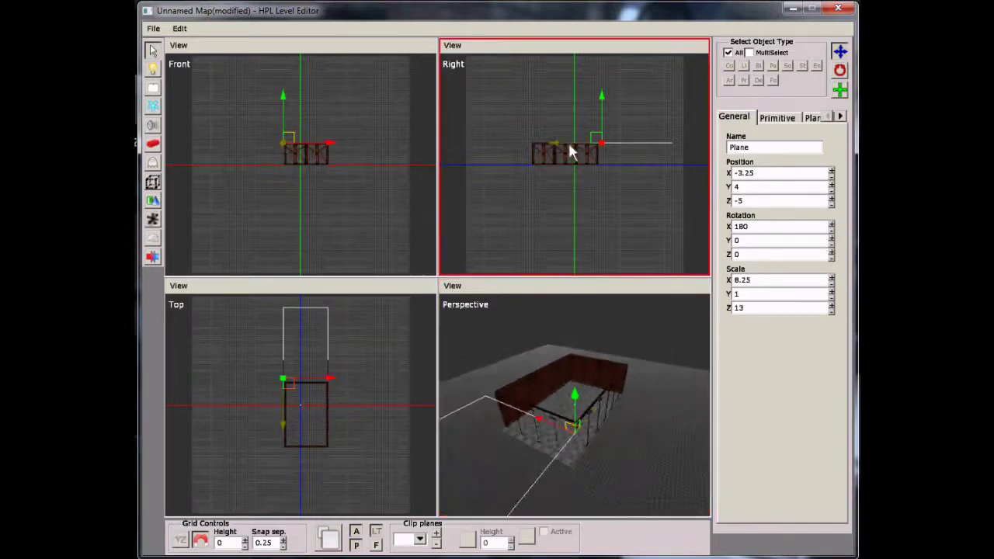
drag(569, 143, 473, 140)
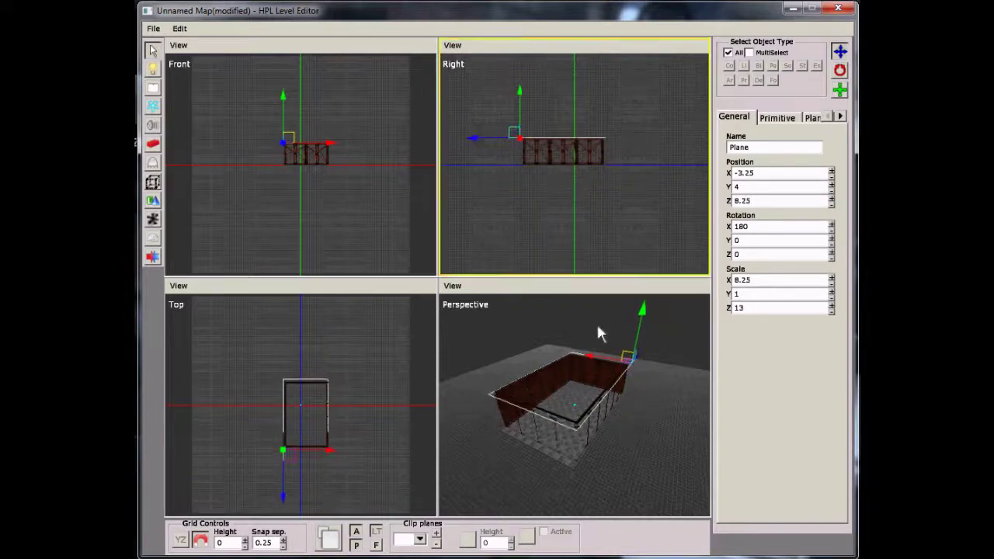
scroll(594, 412, up, 8)
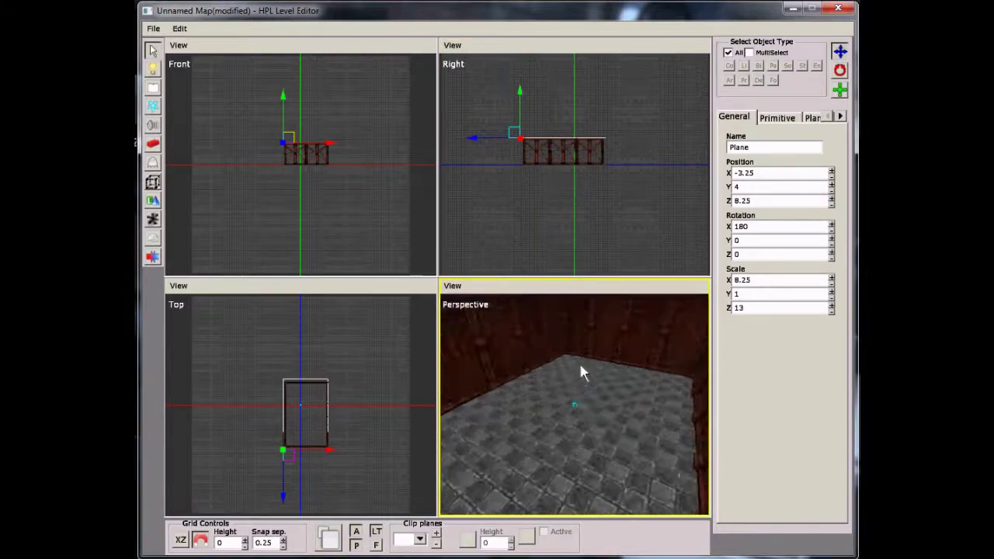
alt+middle_drag(580, 363, 655, 392)
click(681, 384)
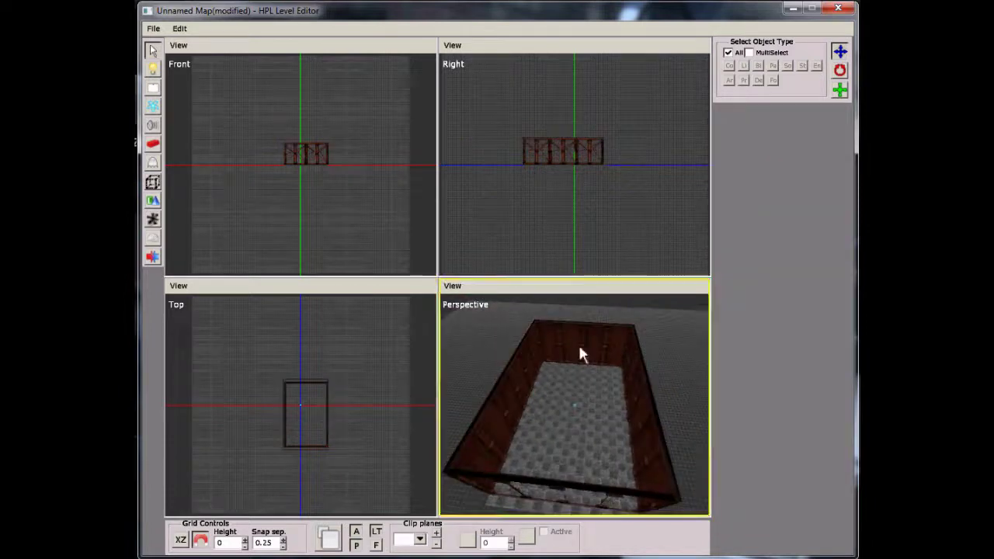
alt+middle_drag(580, 347, 598, 379)
Start placing entities and choose bed_nice from the furniture category
click(152, 164)
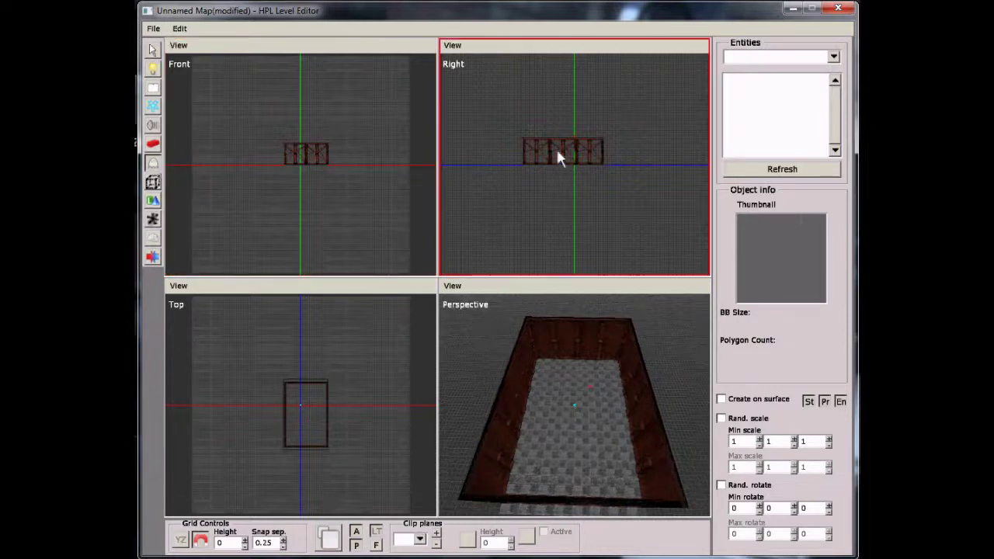
click(835, 57)
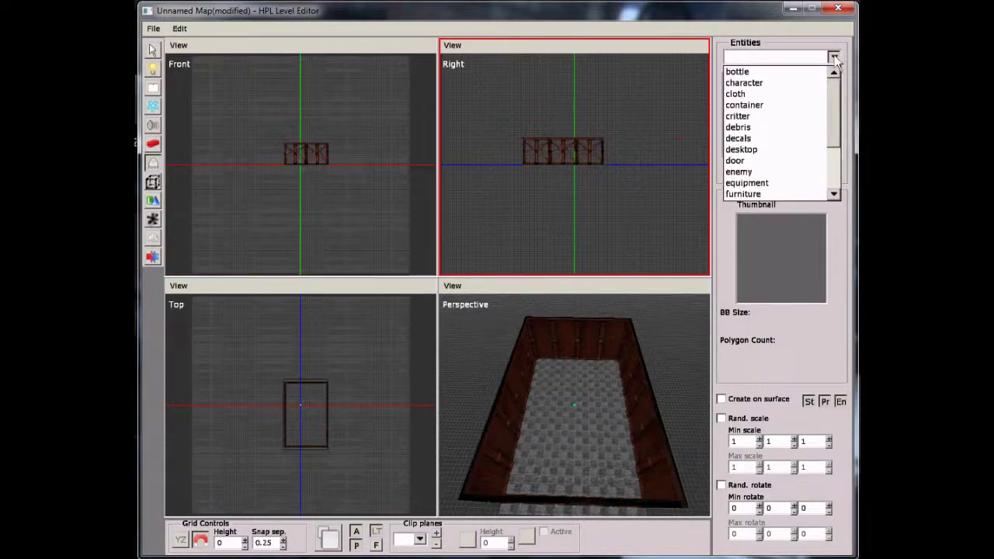
scroll(831, 120, down, 3)
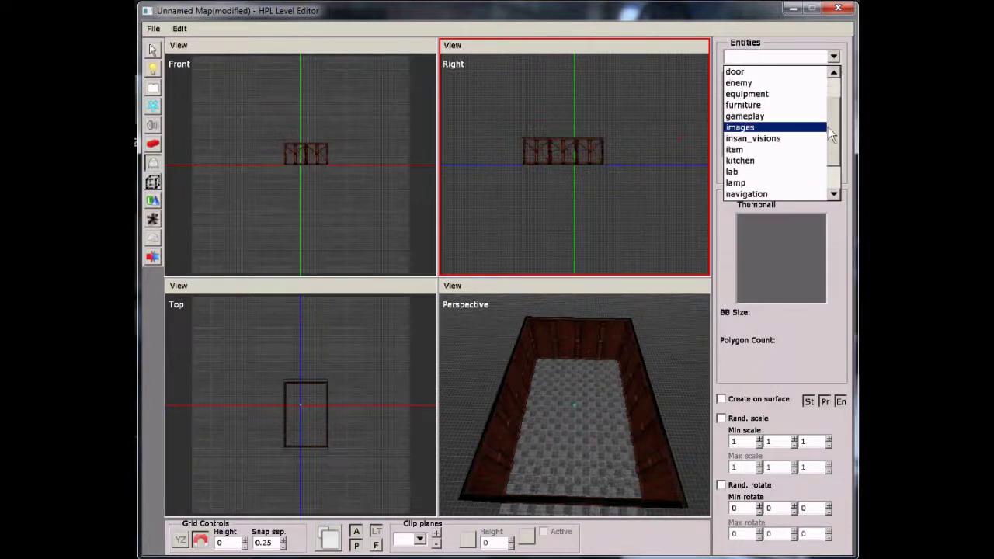
click(779, 84)
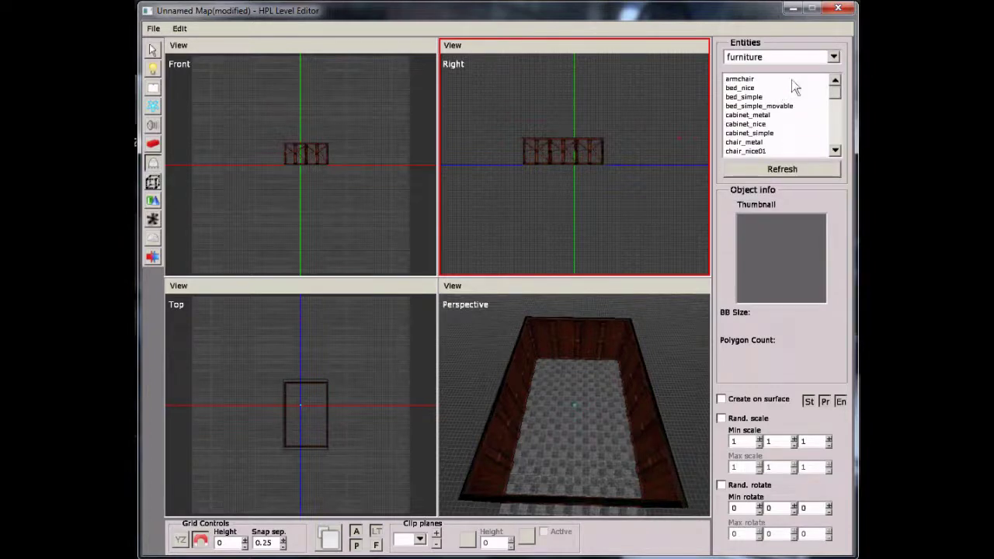
click(835, 59)
scroll(835, 94, up, 3)
scroll(835, 95, down, 5)
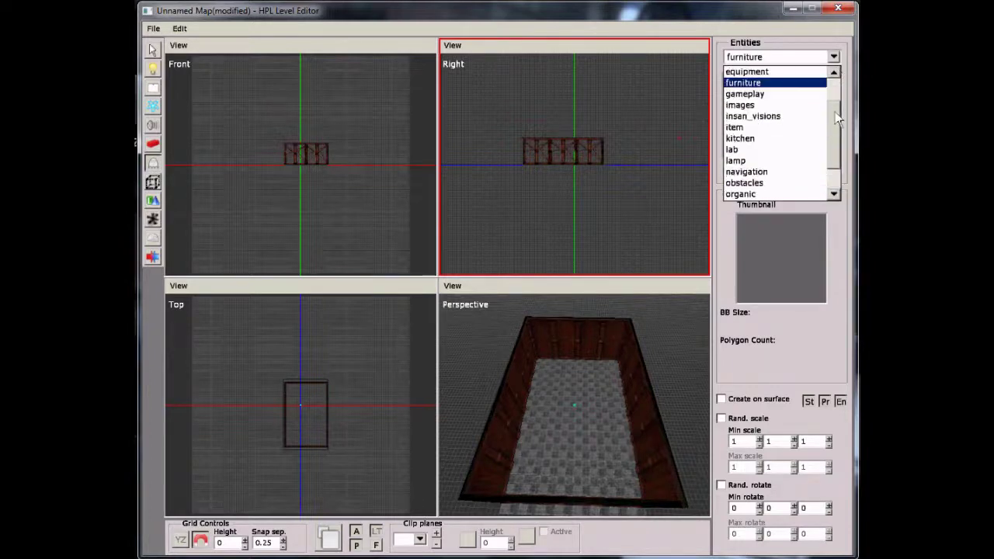
click(834, 58)
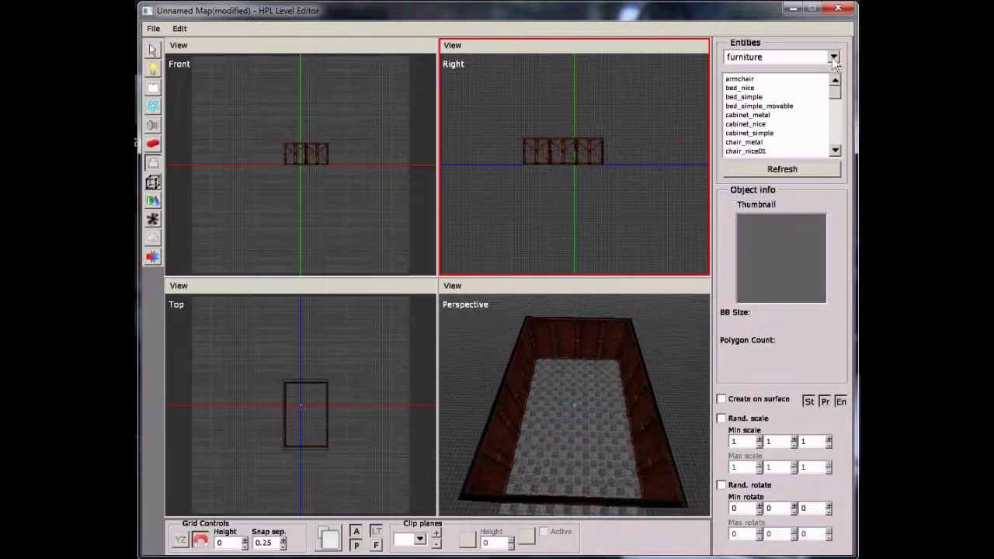
click(794, 89)
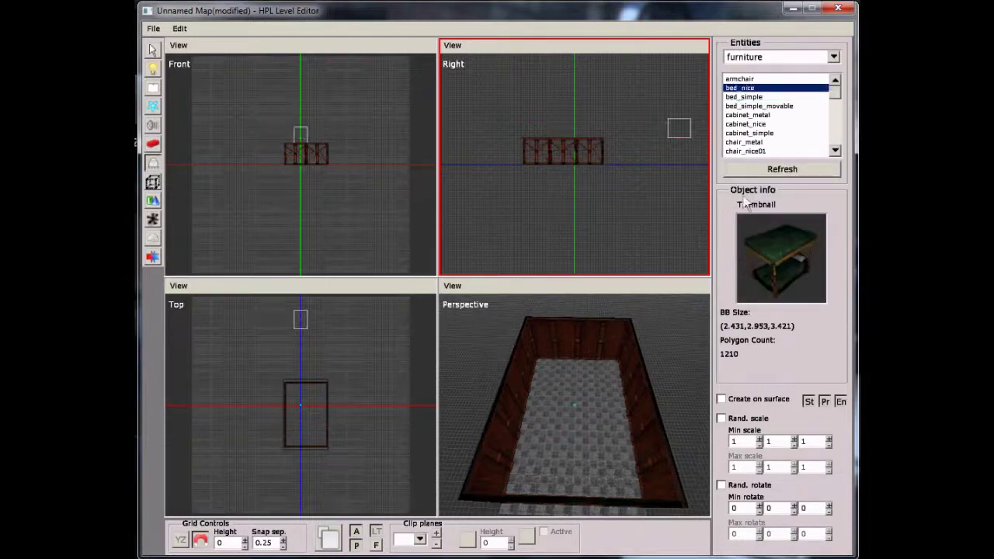
scroll(582, 437, up, 5)
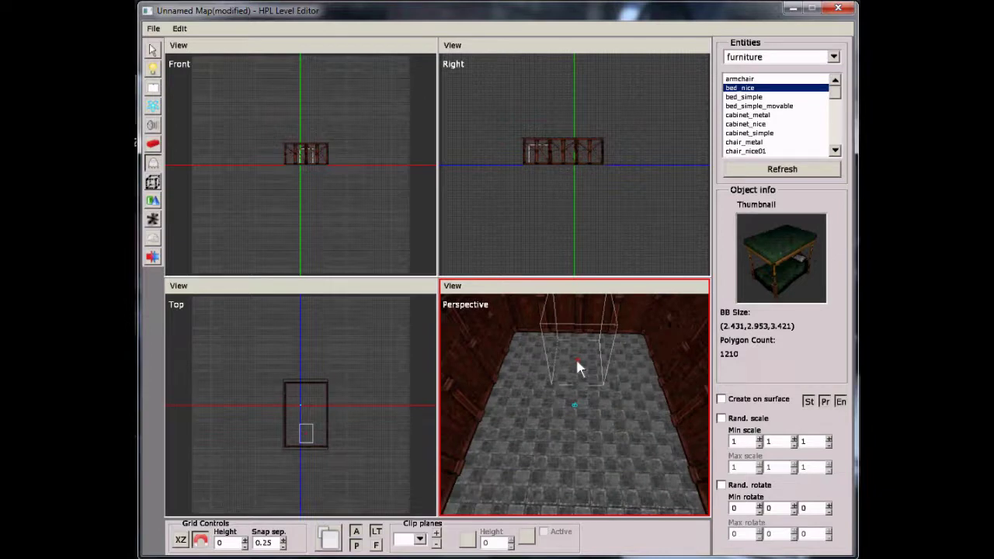
click(576, 349)
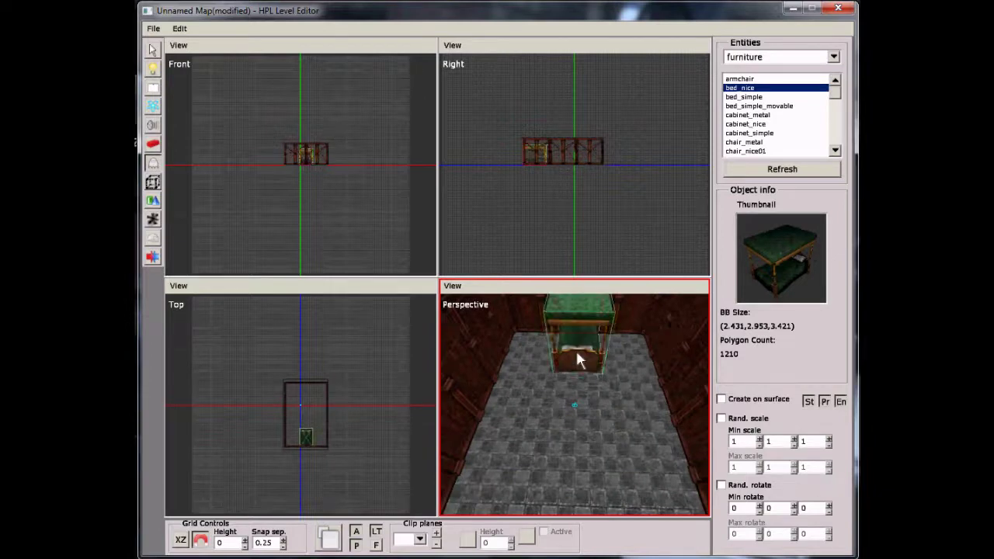
key(ctrl+z)
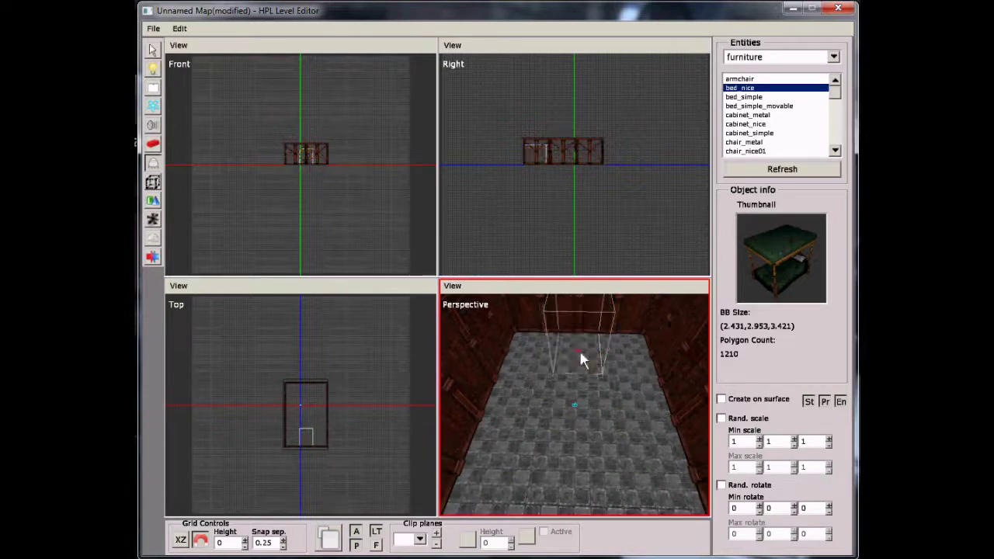
Rotate the bed_nice entity to -180 degrees about Y and place it near the middle of the room's end wall
shift+scroll(578, 348, down, 10)
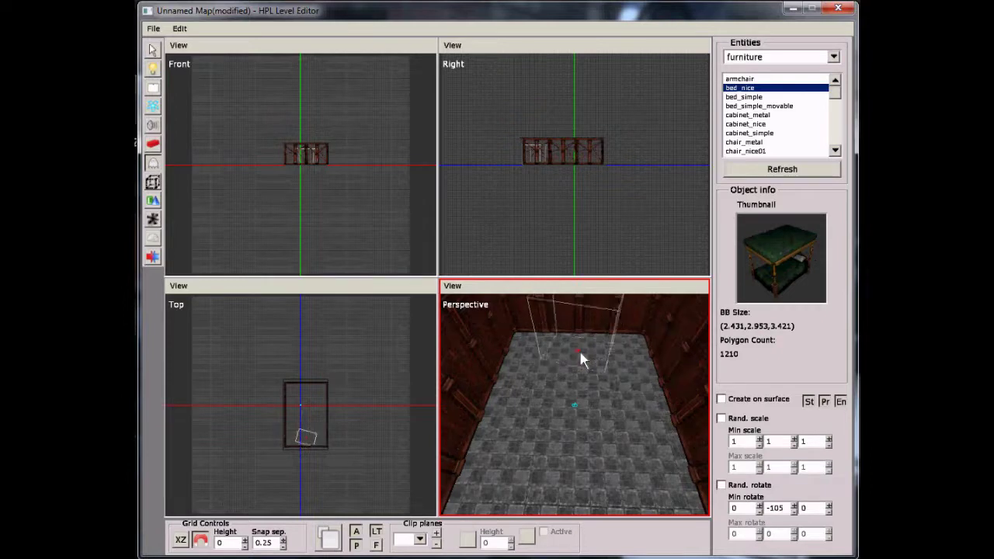
scroll(578, 348, down, 2)
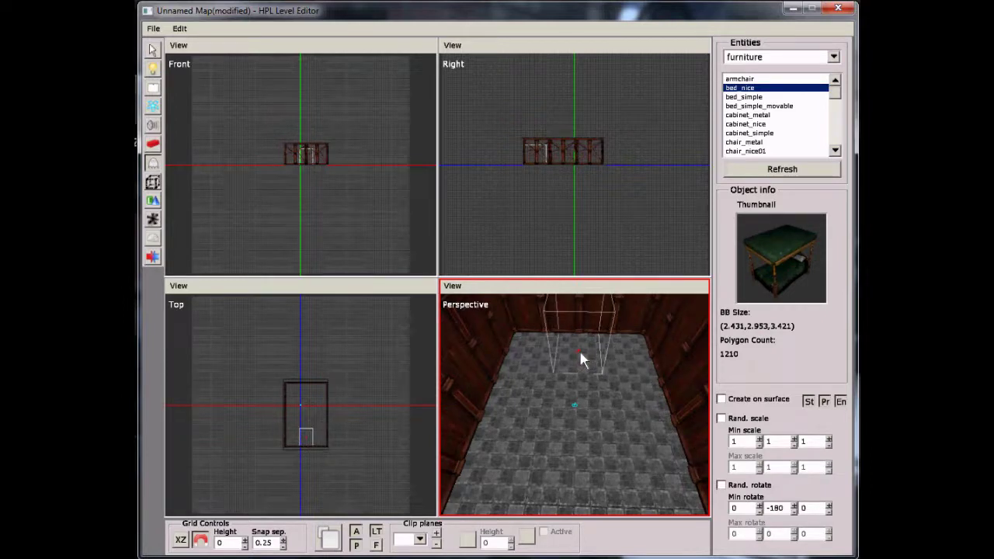
click(578, 348)
alt+middle_drag(652, 360, 628, 352)
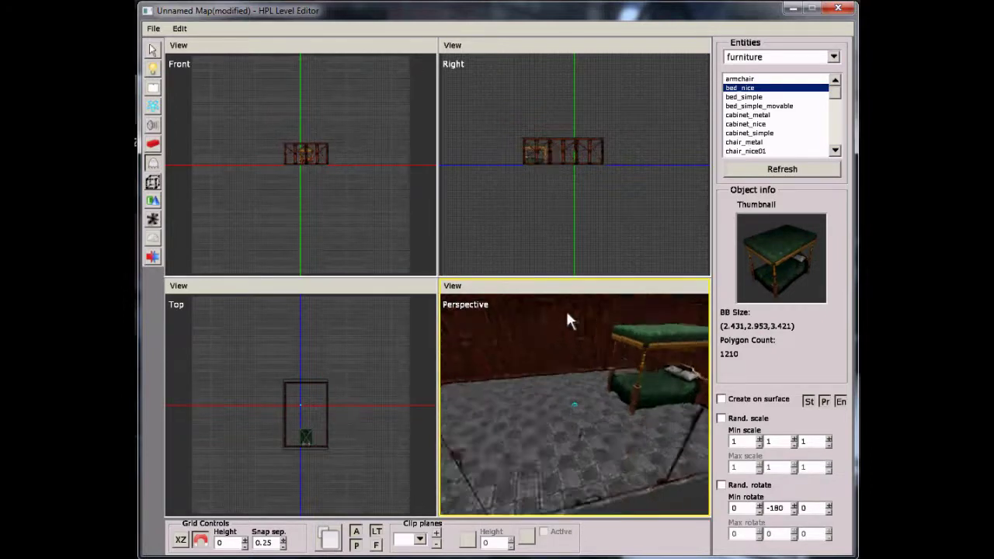
middle_drag(568, 314, 712, 192)
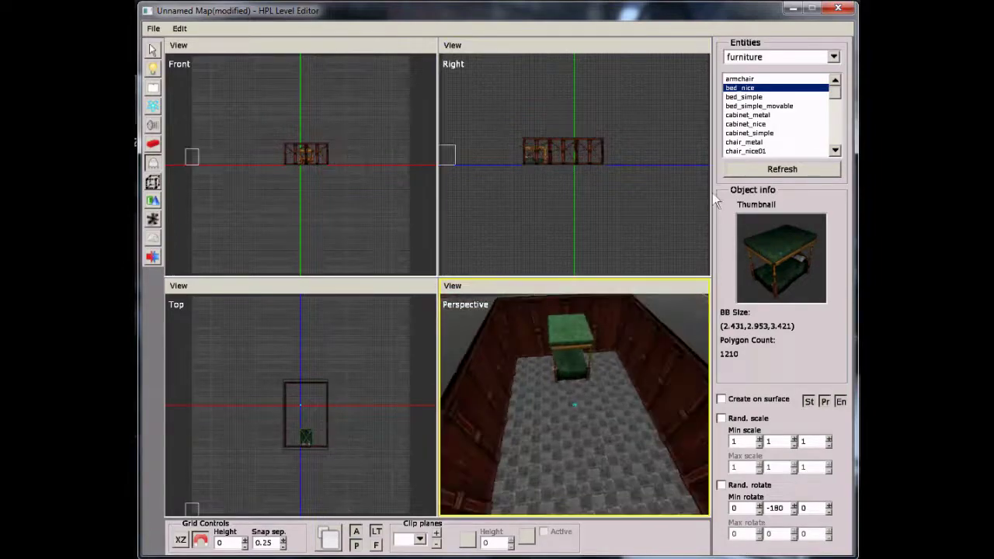
Preview the chair and chest entities in the furniture category and choose chest_of_drawers_nice
click(768, 145)
scroll(767, 140, down, 5)
scroll(765, 132, up, 3)
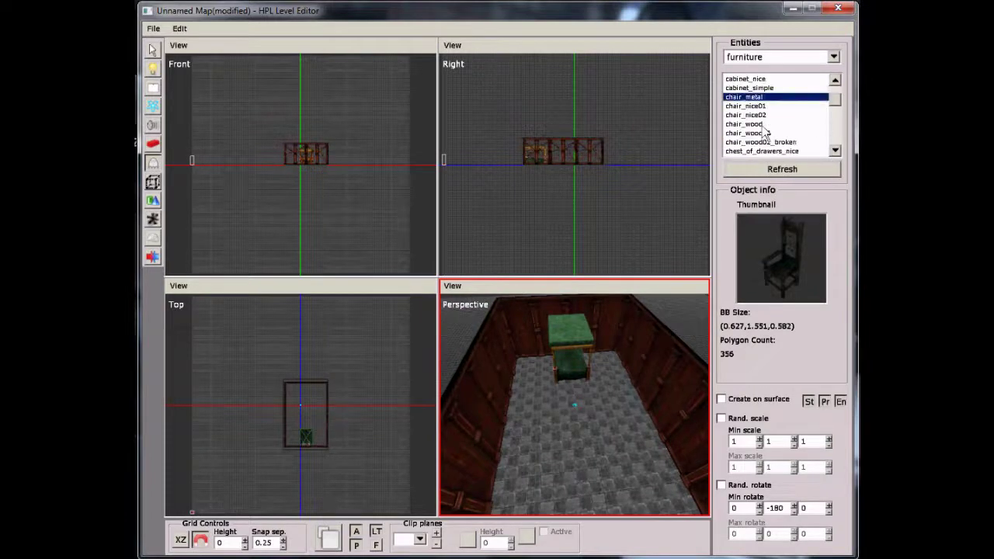
click(762, 125)
click(763, 134)
click(763, 143)
click(762, 153)
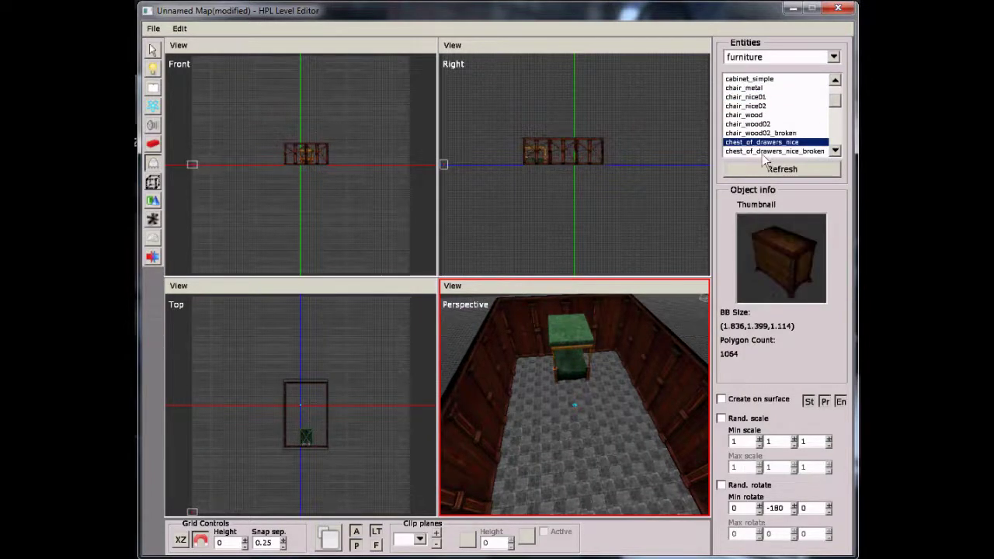
click(765, 152)
click(771, 134)
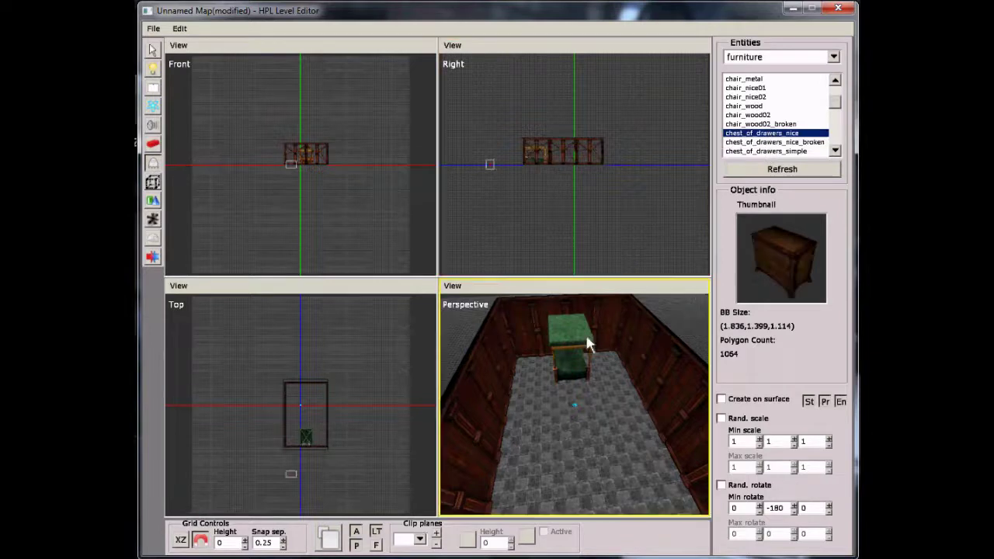
middle_drag(587, 336, 546, 372)
scroll(663, 392, up, 4)
alt+drag(676, 370, 648, 363)
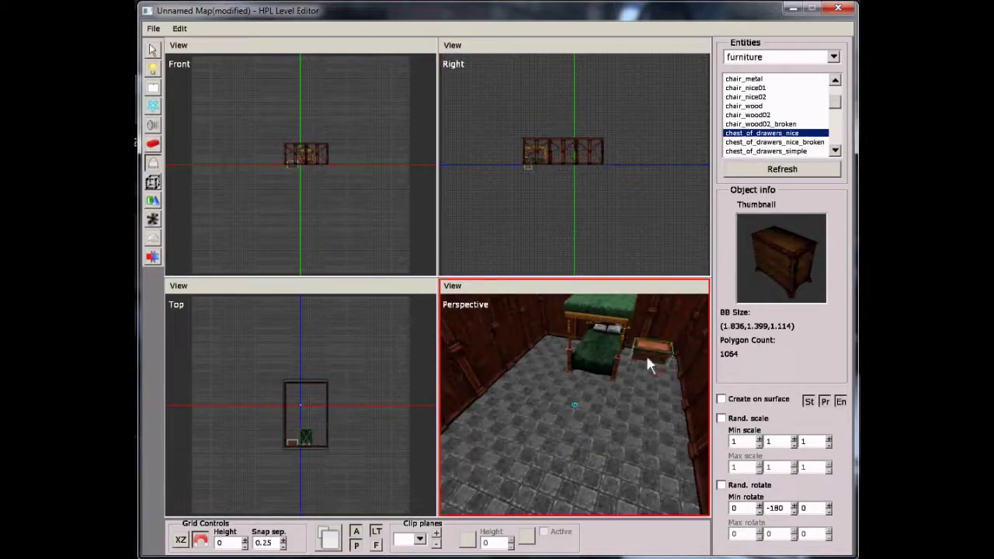
click(650, 363)
alt+drag(560, 342, 630, 419)
scroll(628, 400, down, 5)
key(ctrl+z)
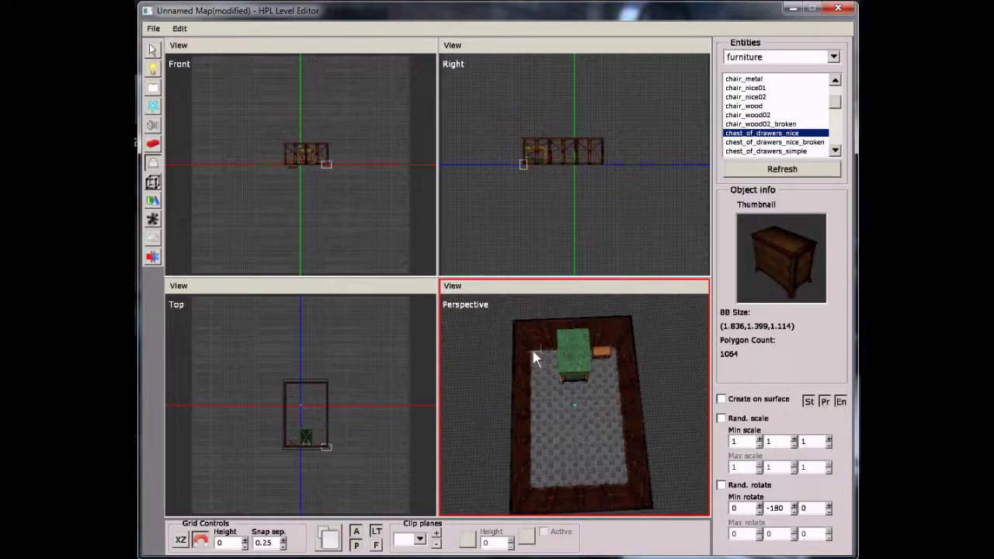
Place one chest of drawers on each side of the bed in the Top view, close to the end wall
scroll(303, 469, up, 5)
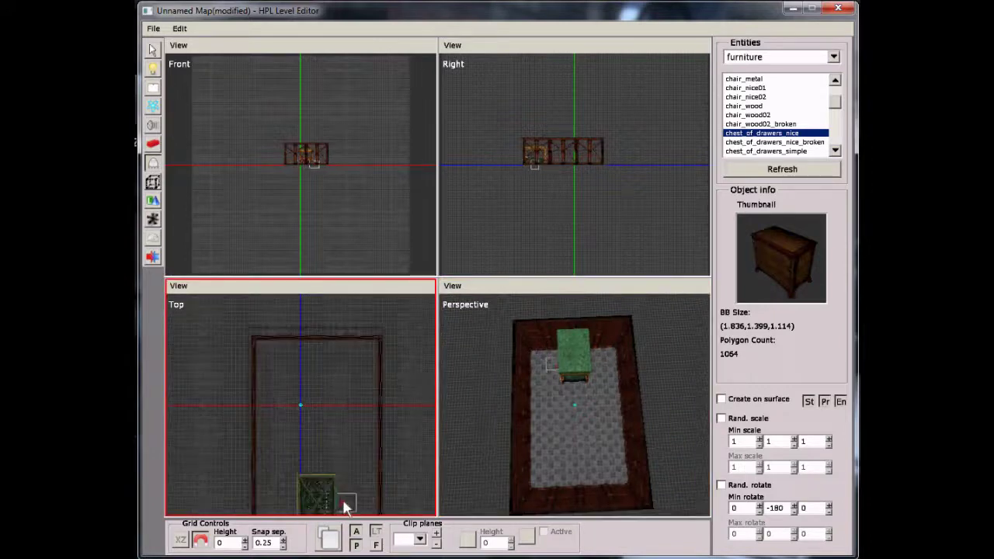
scroll(346, 506, up, 1)
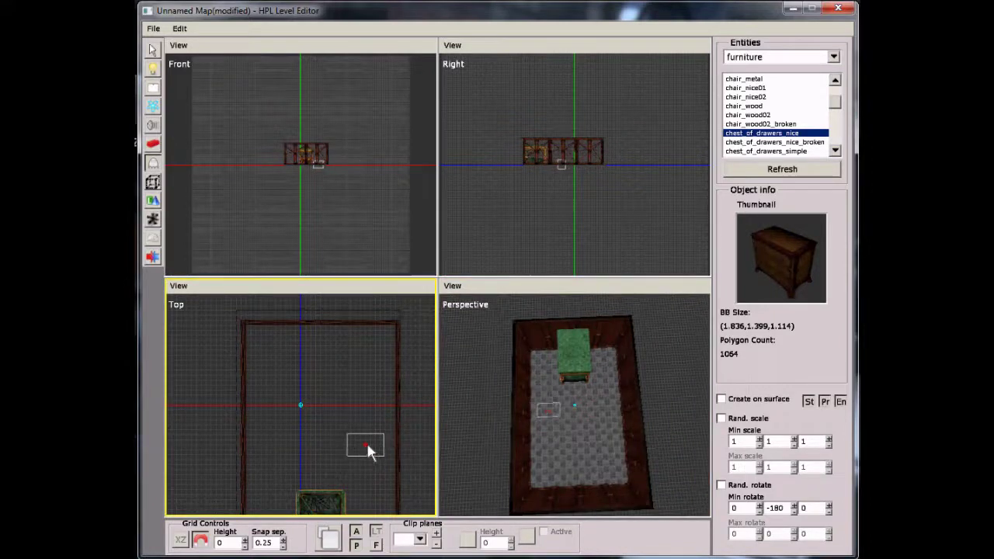
alt+middle_drag(369, 451, 329, 304)
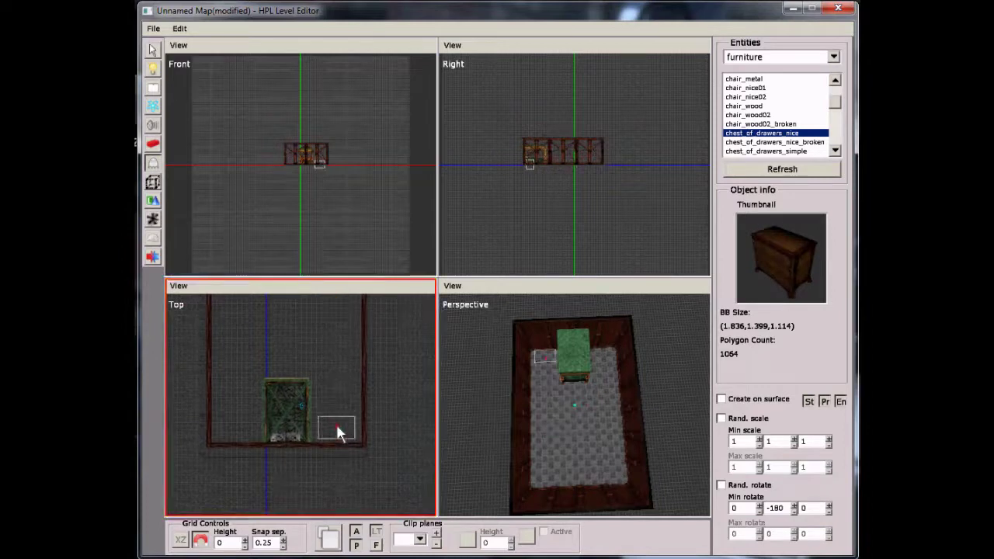
click(337, 426)
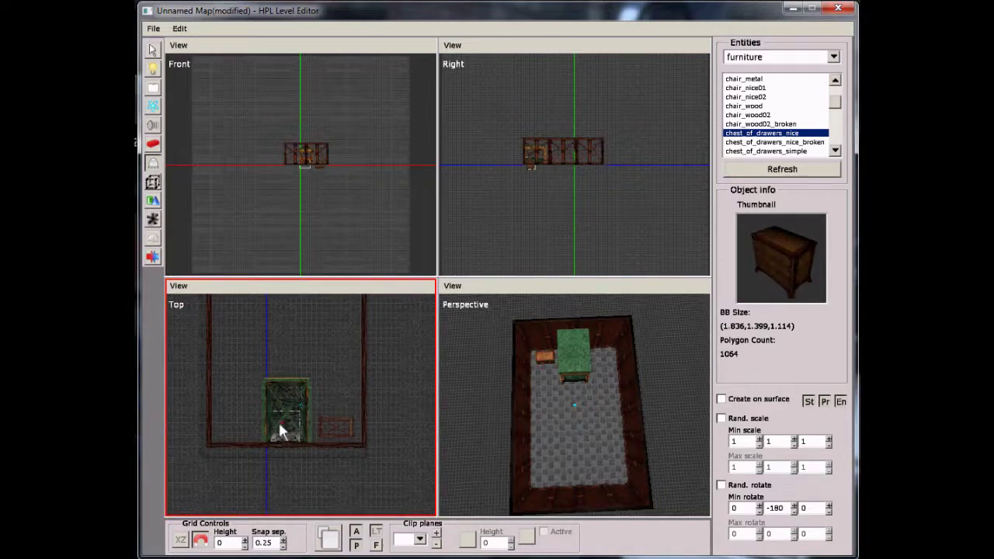
click(237, 427)
Select both chests of drawers together and raise them along Y so they stand on the floor
click(152, 49)
alt+right_drag(525, 436, 622, 362)
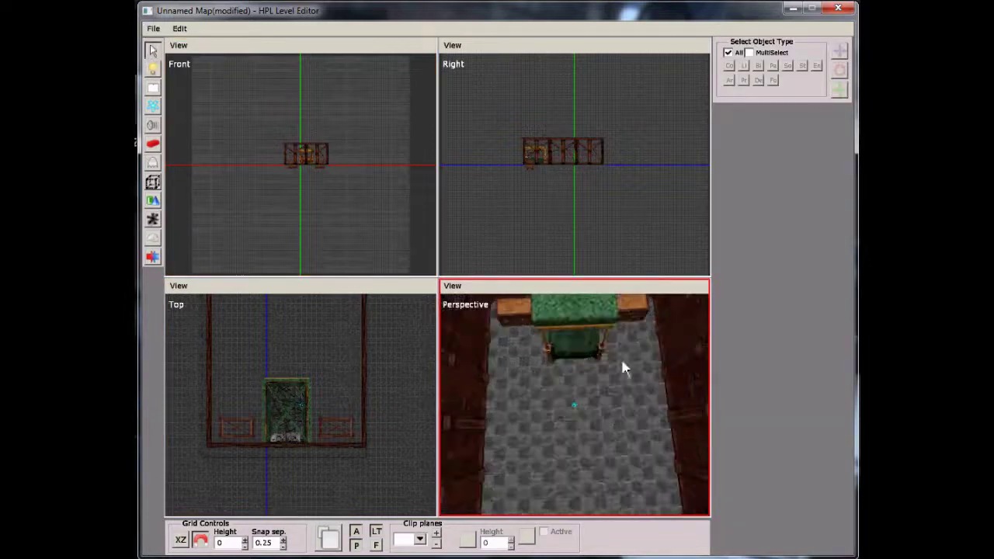
click(508, 319)
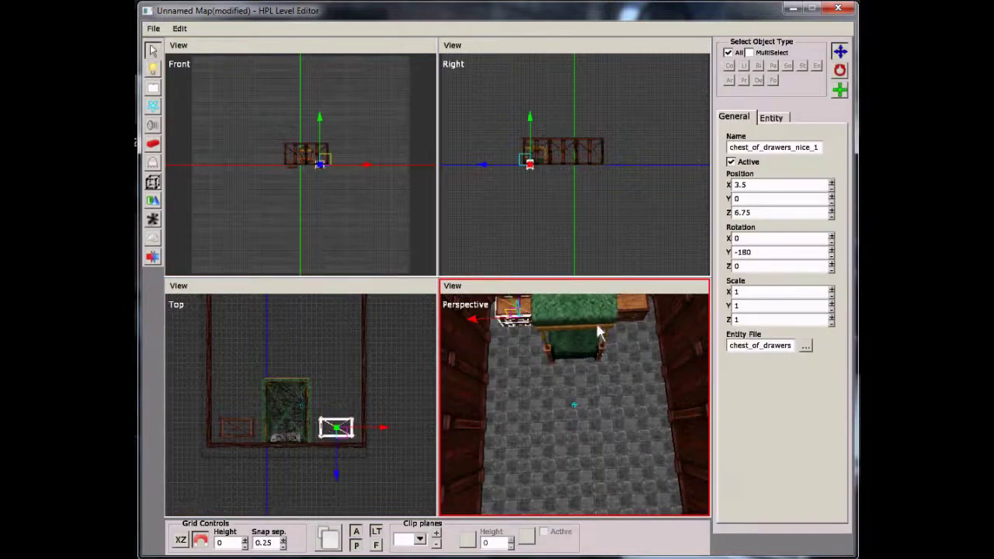
ctrl+click(637, 314)
alt+drag(631, 415, 602, 322)
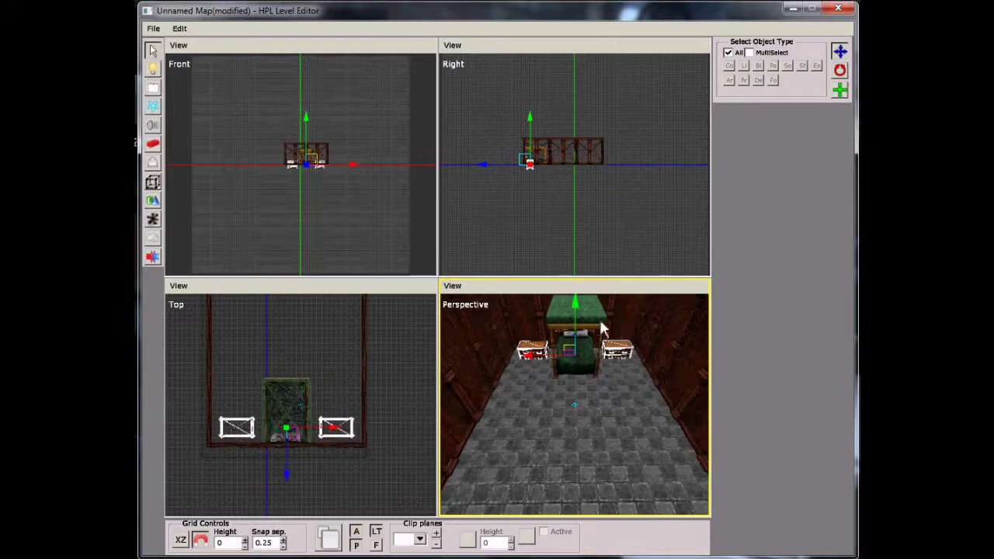
scroll(618, 377, down, 5)
scroll(582, 319, down, 1)
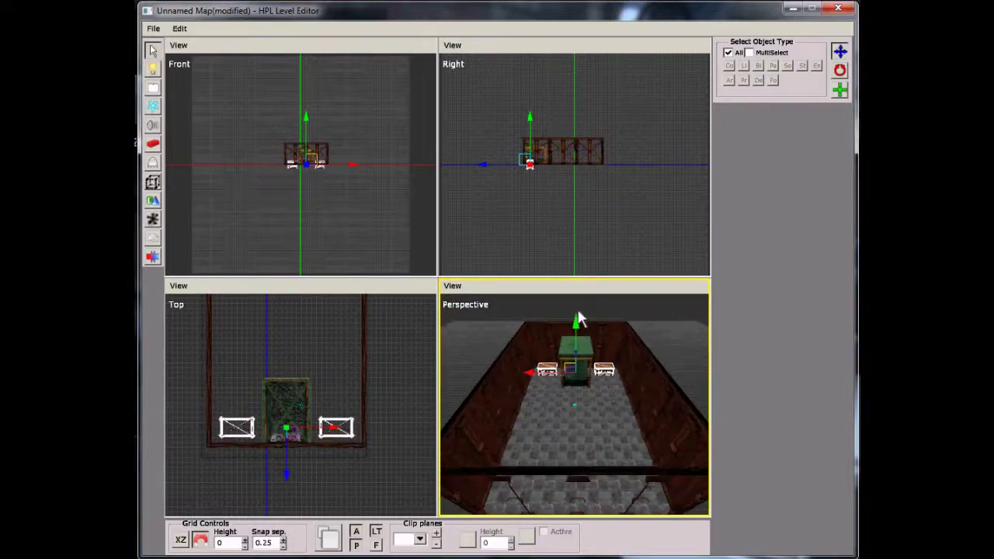
mouse_move(579, 333)
alt+right_down()
mouse_move(588, 302)
mouse_move(573, 333)
alt+right_up()
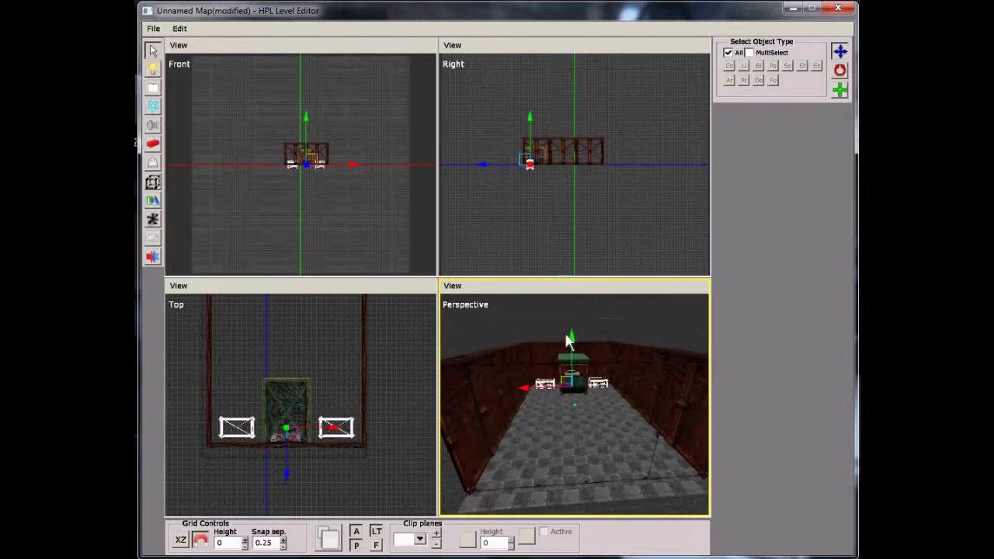
drag(573, 338, 573, 333)
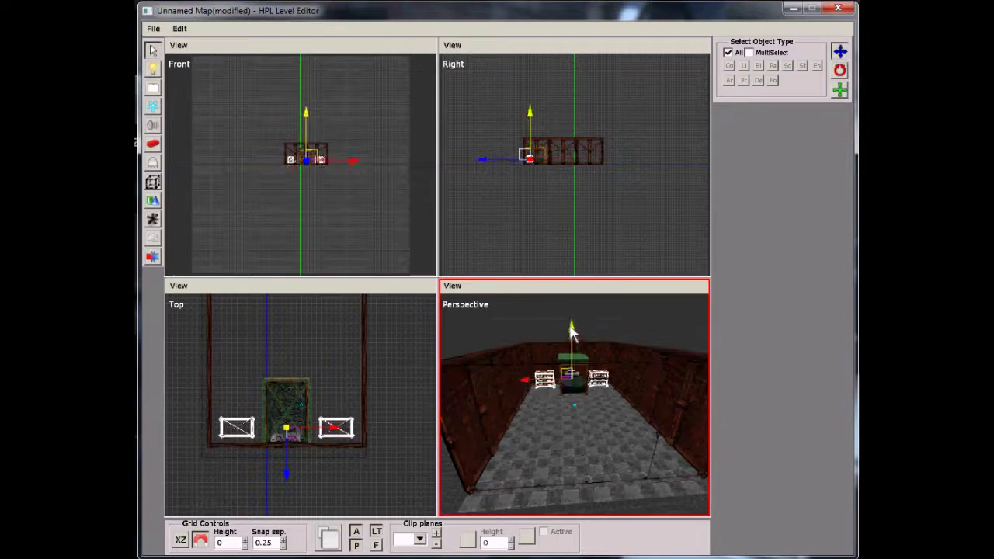
alt+right_drag(579, 405, 699, 342)
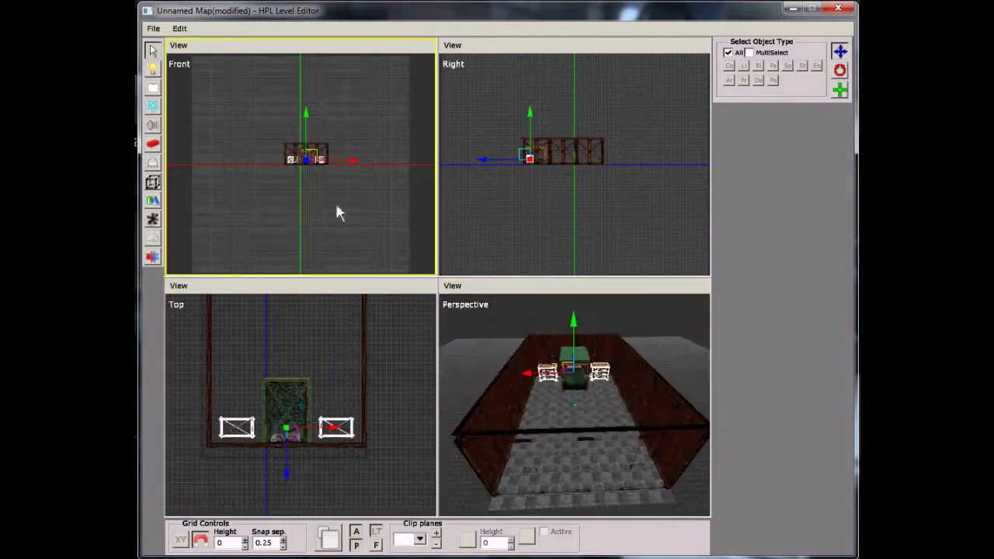
Choose the chair_nice02 entity, set its Y rotation to -360 degrees and place two chairs side by side in a corner at the end opposite the bed
click(153, 162)
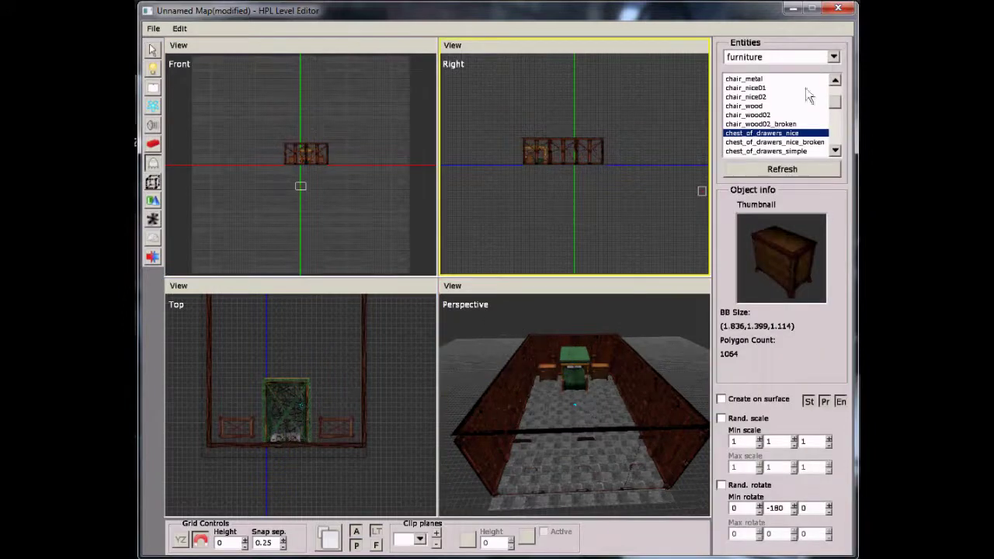
click(782, 97)
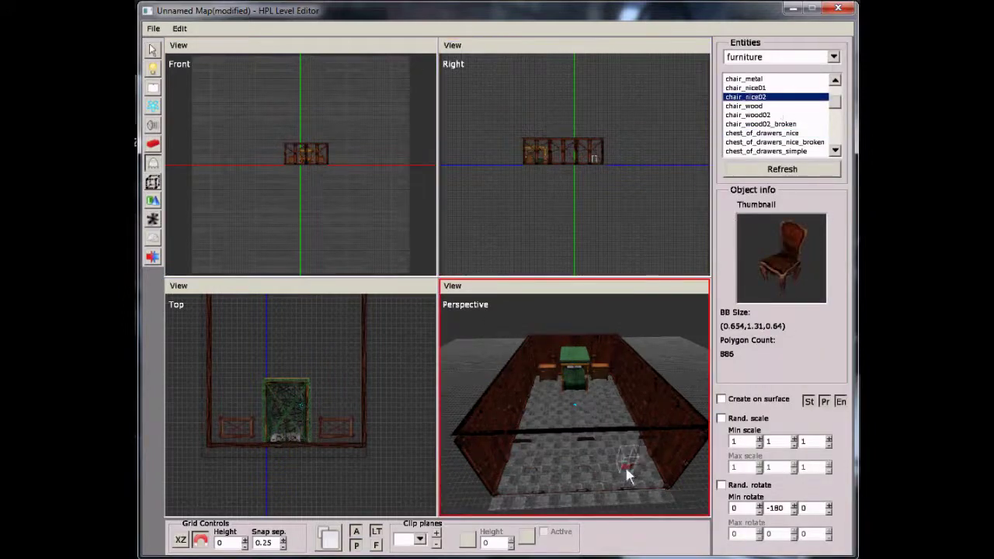
scroll(649, 476, down, 12)
alt+drag(638, 403, 627, 441)
alt+scroll(613, 431, up, 4)
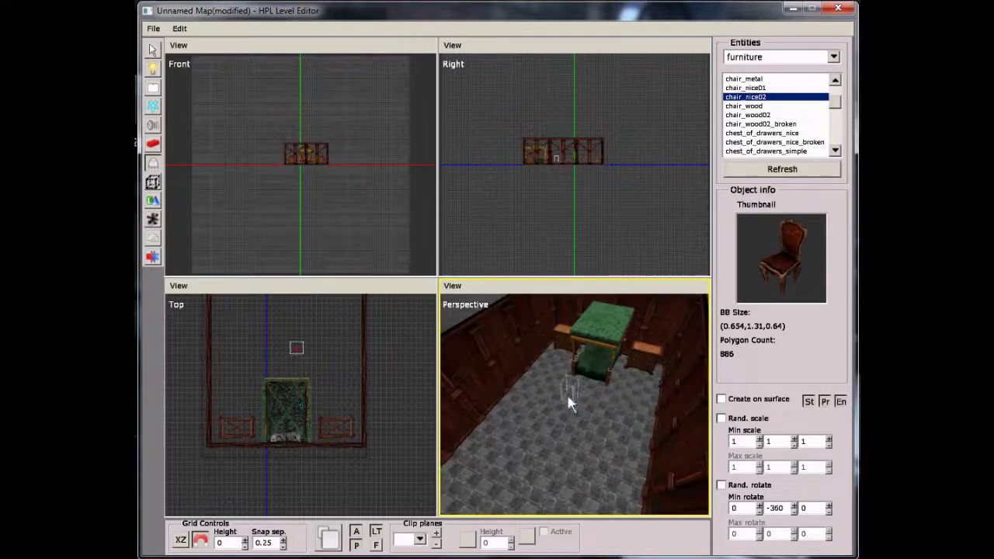
mouse_move(568, 397)
alt+mouse_down()
mouse_move(599, 407)
mouse_move(578, 401)
mouse_move(586, 394)
alt+mouse_up()
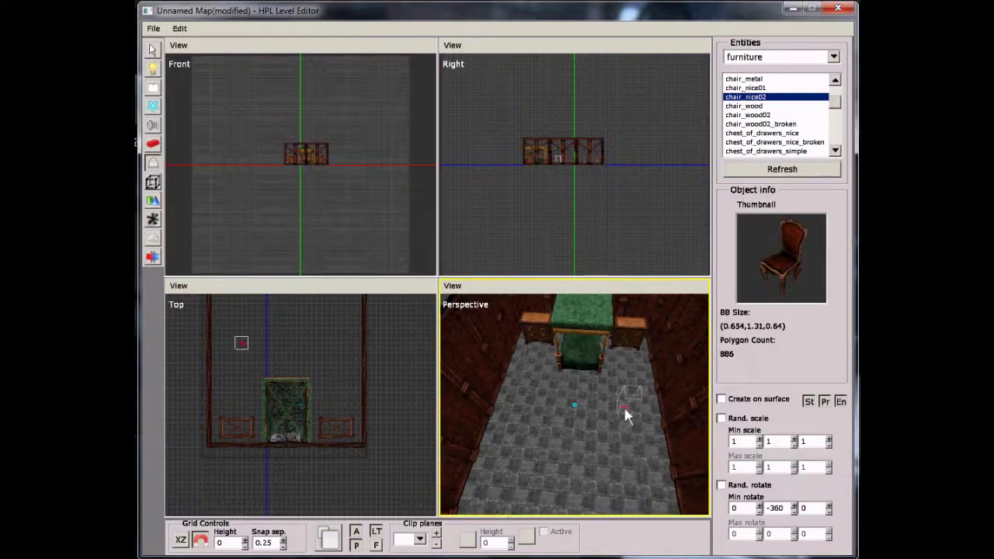
Switch the entity category from furniture to item and choose the lantern entity
click(834, 58)
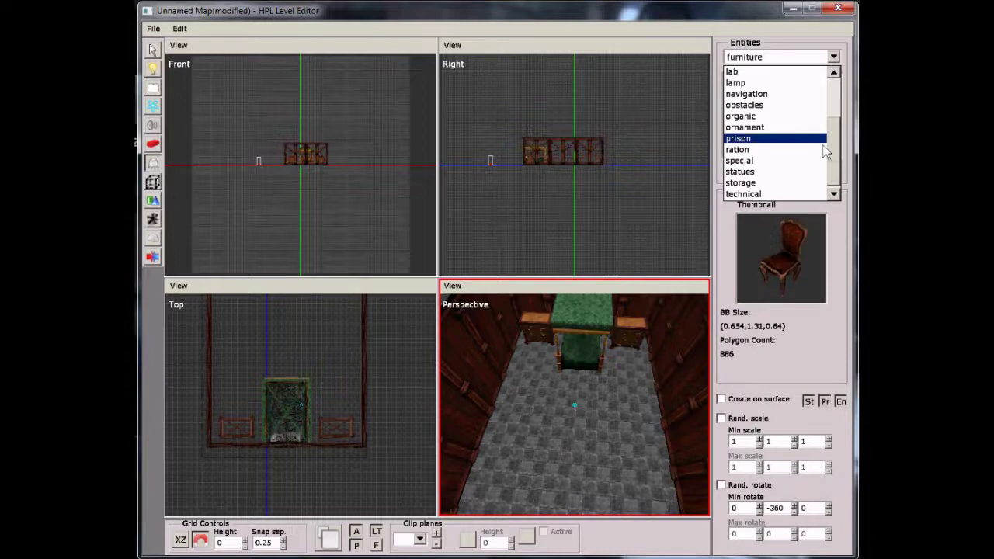
drag(833, 132, 833, 120)
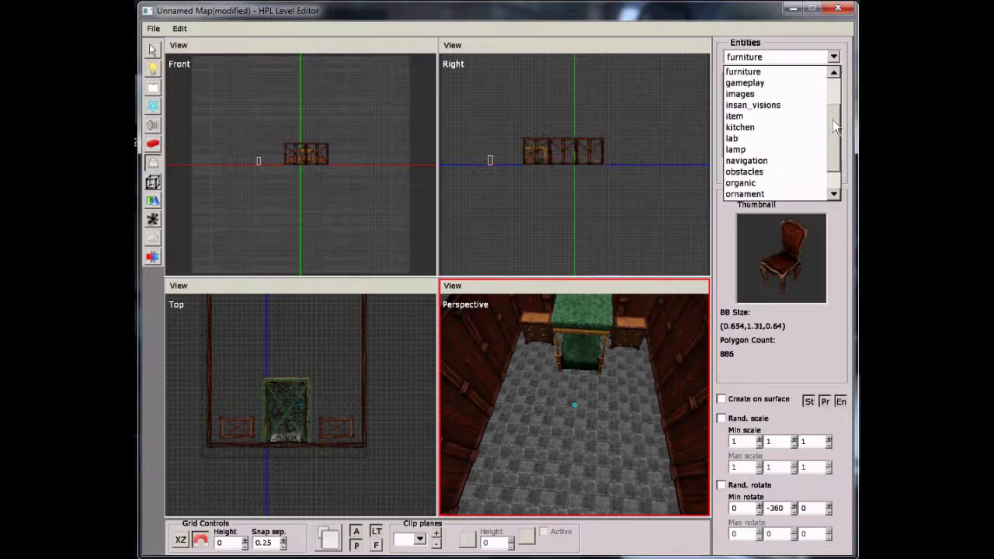
click(807, 123)
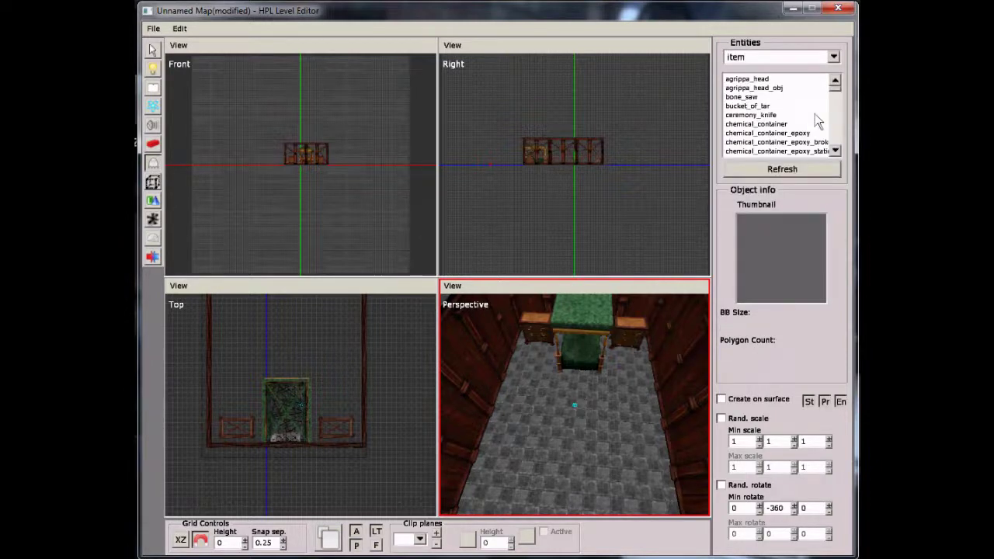
click(814, 114)
scroll(814, 116, down, 5)
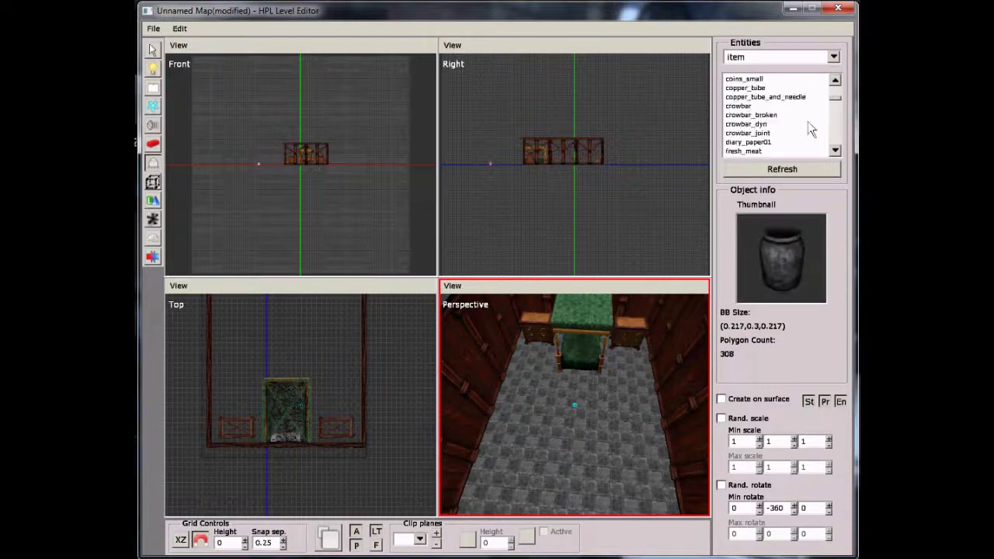
scroll(809, 124, down, 20)
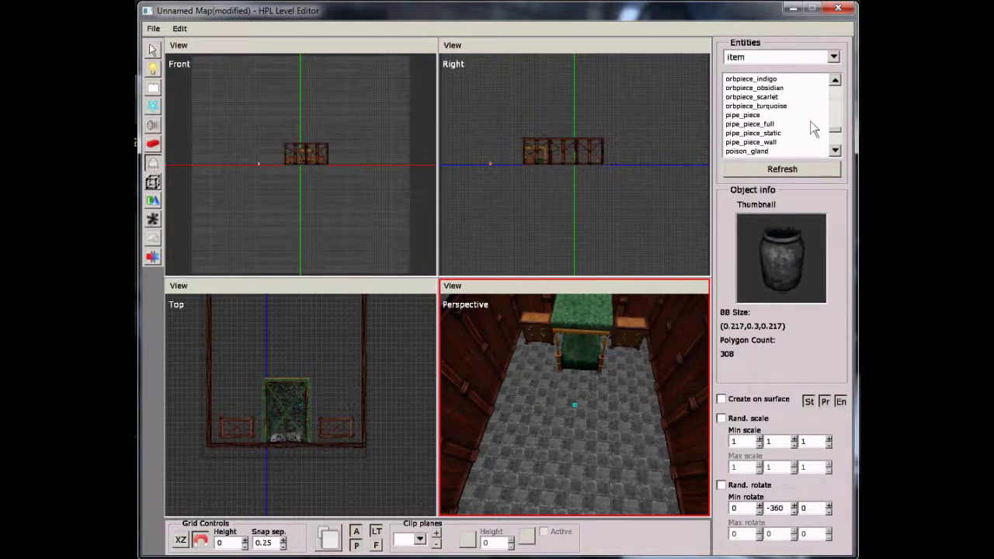
scroll(808, 130, up, 3)
click(746, 97)
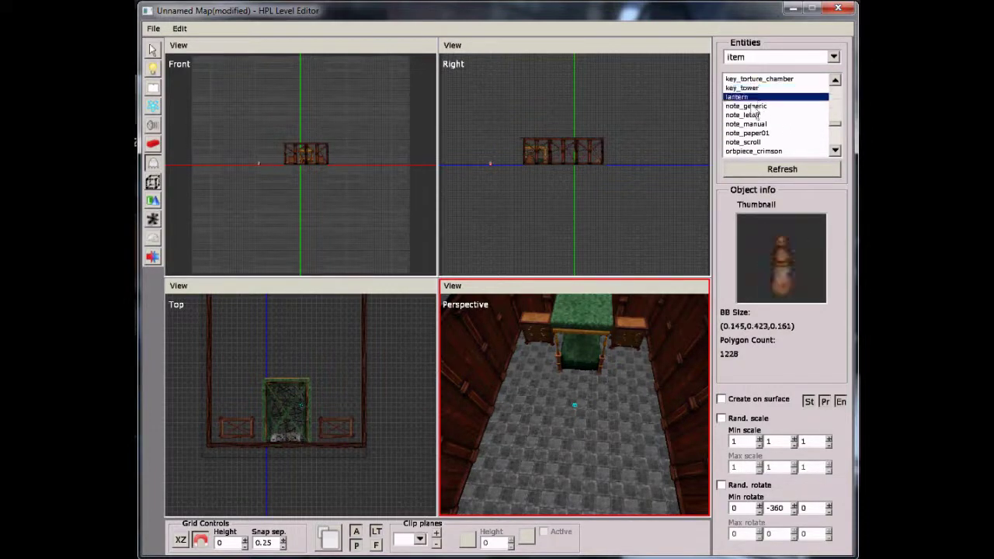
Enable Create on surface and place the lantern on top of the chest of drawers on the negative X side of the bed
scroll(529, 380, up, 4)
mouse_move(528, 372)
middle_down()
mouse_move(606, 391)
mouse_move(655, 432)
middle_up()
mouse_move(563, 402)
middle_down()
mouse_move(650, 366)
mouse_move(564, 339)
mouse_move(642, 377)
mouse_move(645, 465)
mouse_move(521, 457)
middle_up()
scroll(646, 465, up, 3)
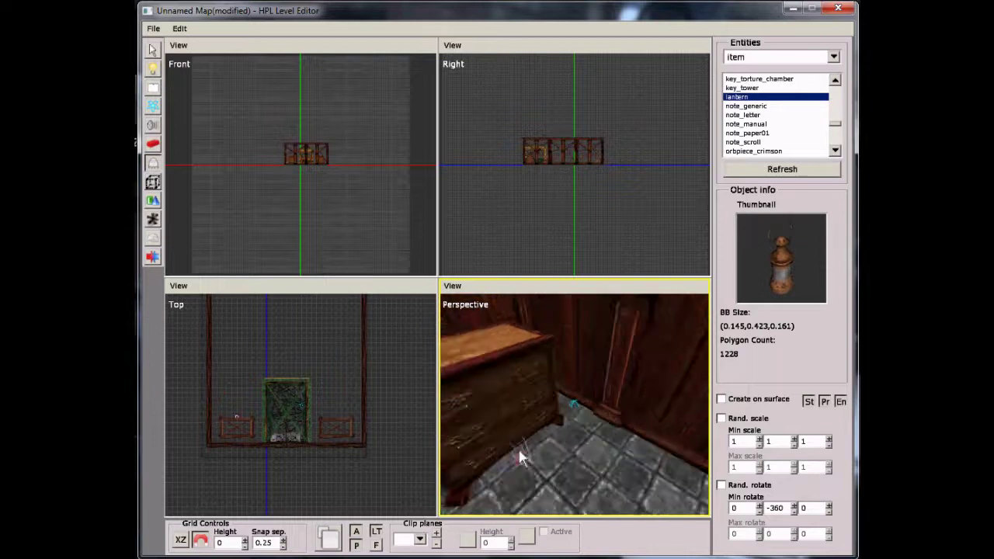
scroll(534, 432, up, 3)
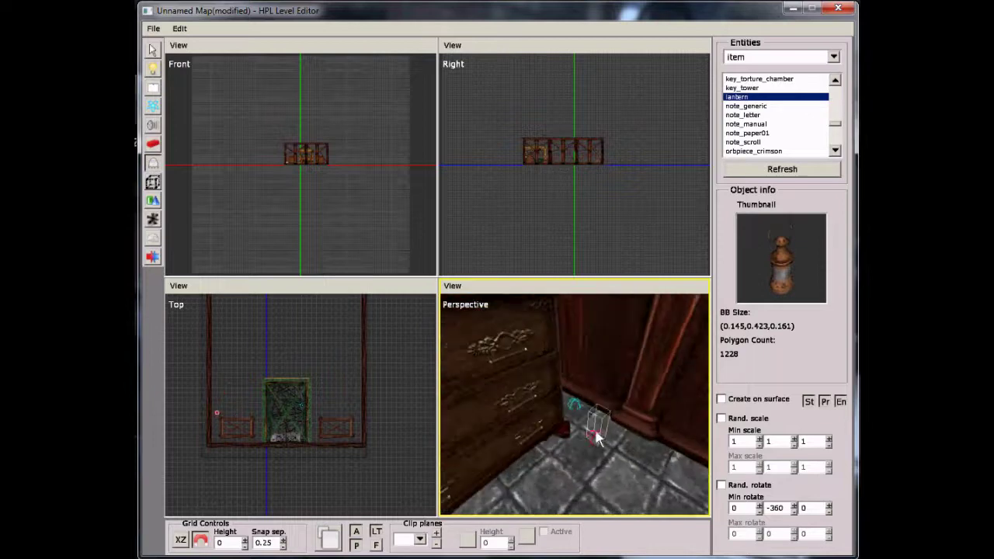
middle_drag(598, 439, 643, 458)
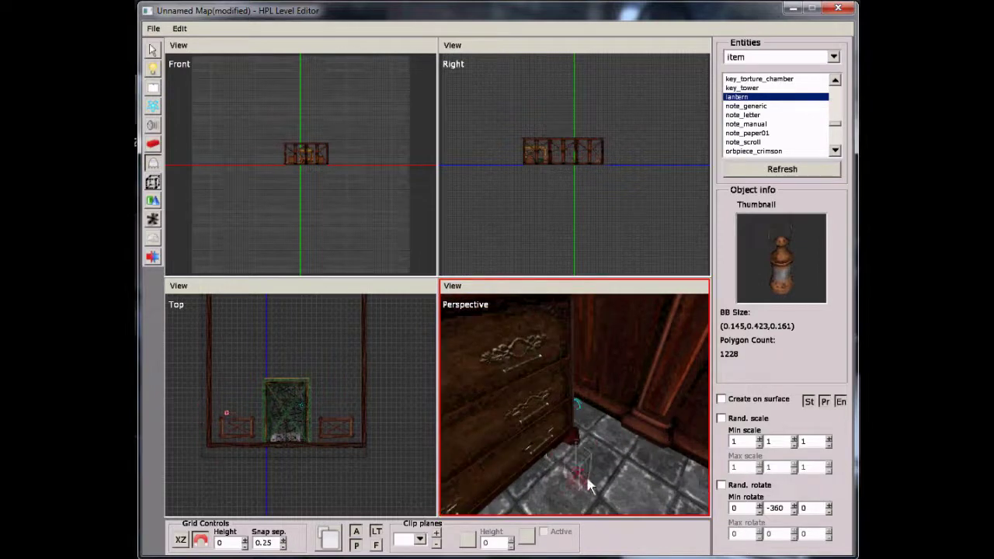
click(721, 401)
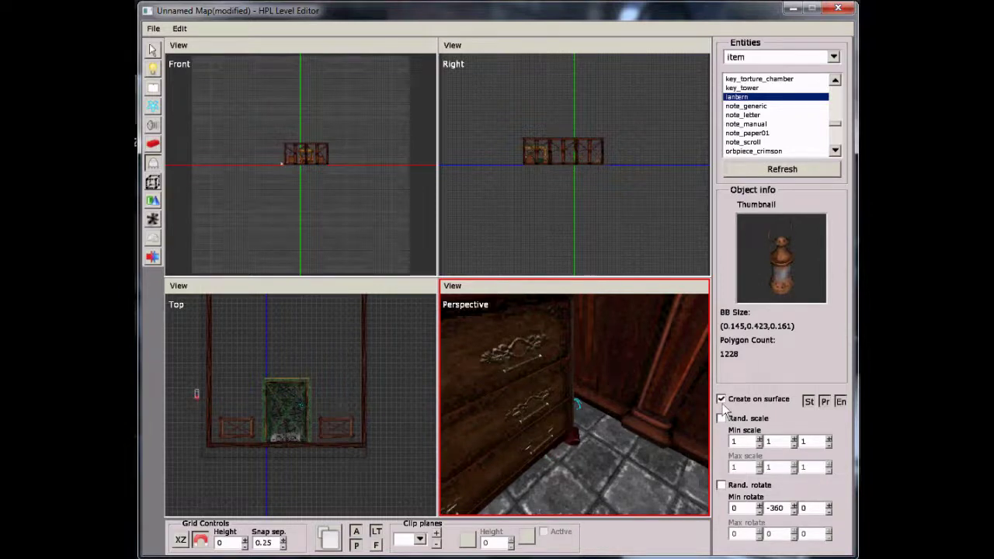
middle_drag(589, 360, 627, 401)
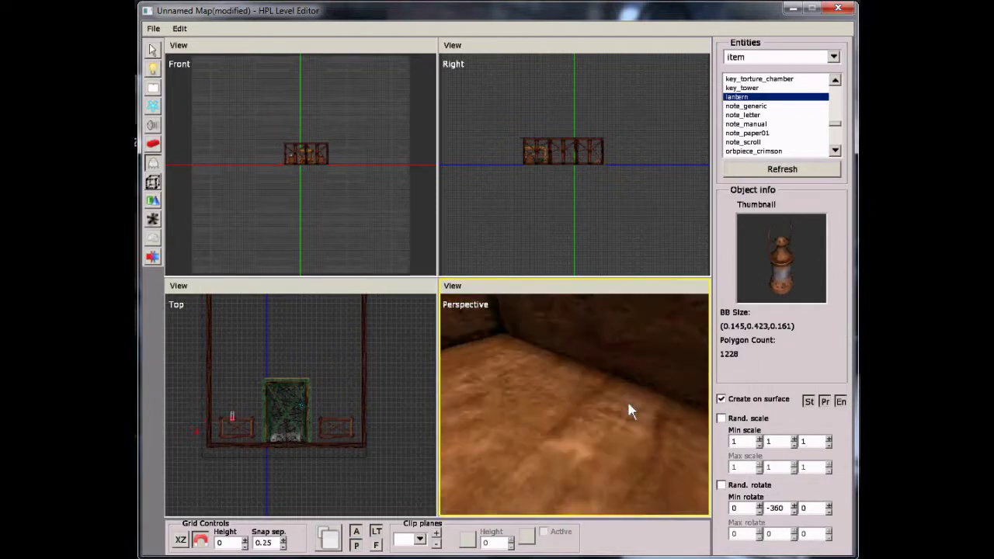
click(570, 442)
mouse_move(570, 442)
middle_down()
mouse_move(588, 428)
mouse_move(570, 431)
mouse_move(581, 446)
mouse_move(575, 437)
mouse_move(595, 443)
mouse_move(570, 422)
mouse_move(603, 396)
middle_up()
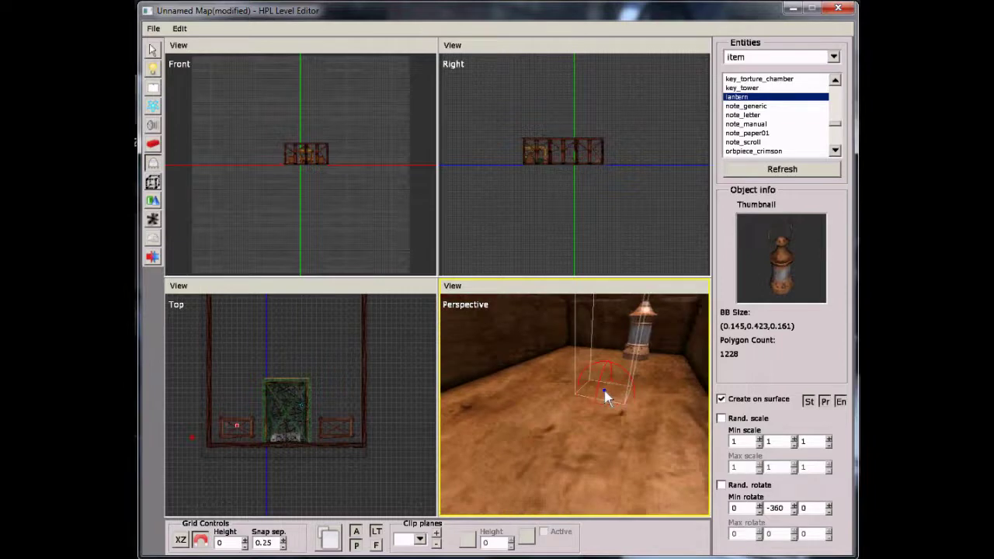
Select the placed lantern and rotate it to 90 degrees about X so it lies on its side
click(379, 154)
click(153, 49)
click(564, 342)
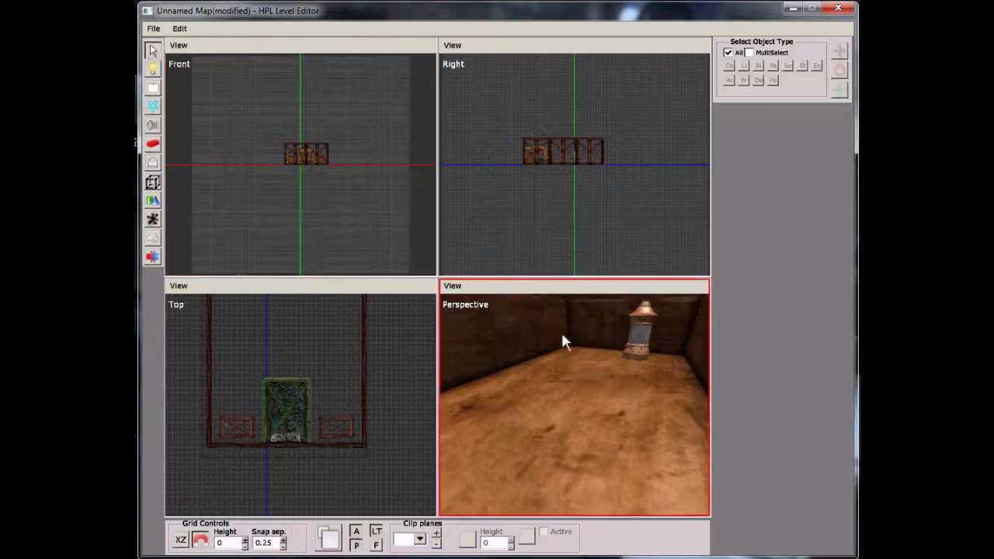
click(631, 342)
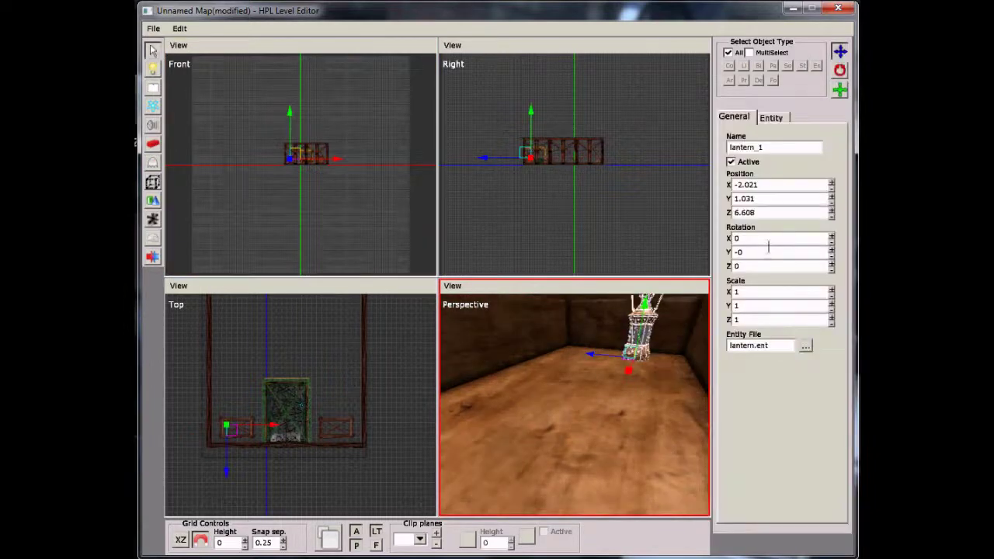
click(831, 235)
click(831, 235)
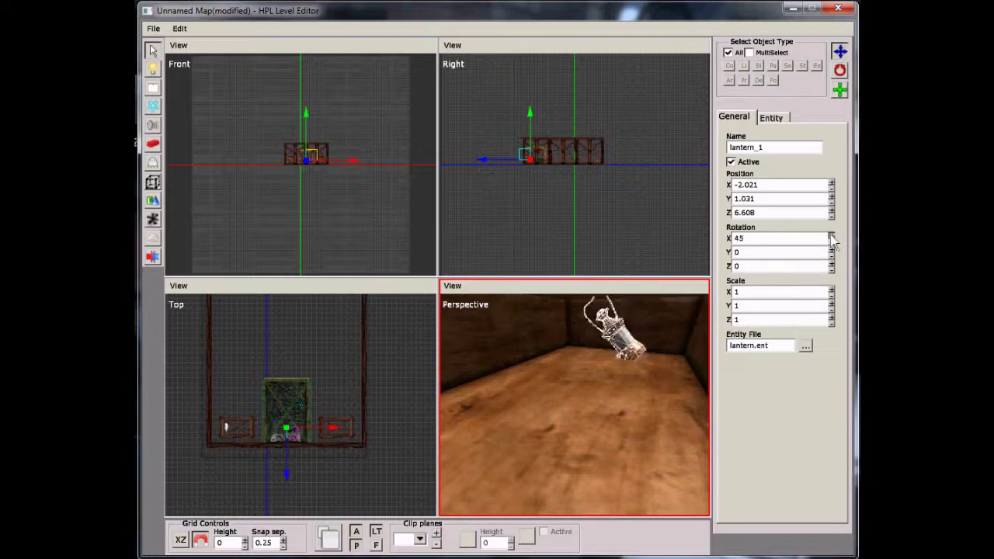
click(832, 236)
click(832, 235)
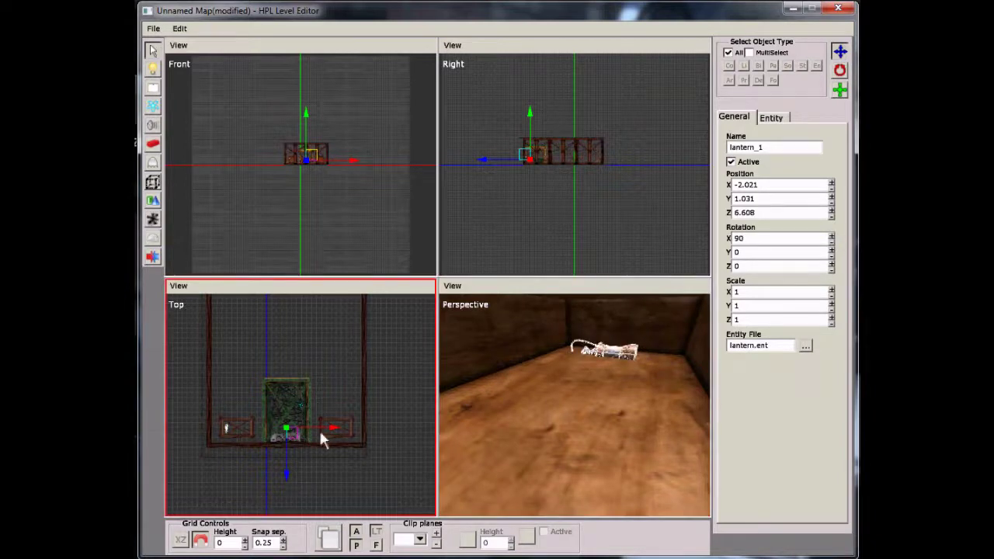
Raise the lantern to Y 1.25 with grid snapping, at X -2 and Z 6.5
scroll(305, 153, up, 2)
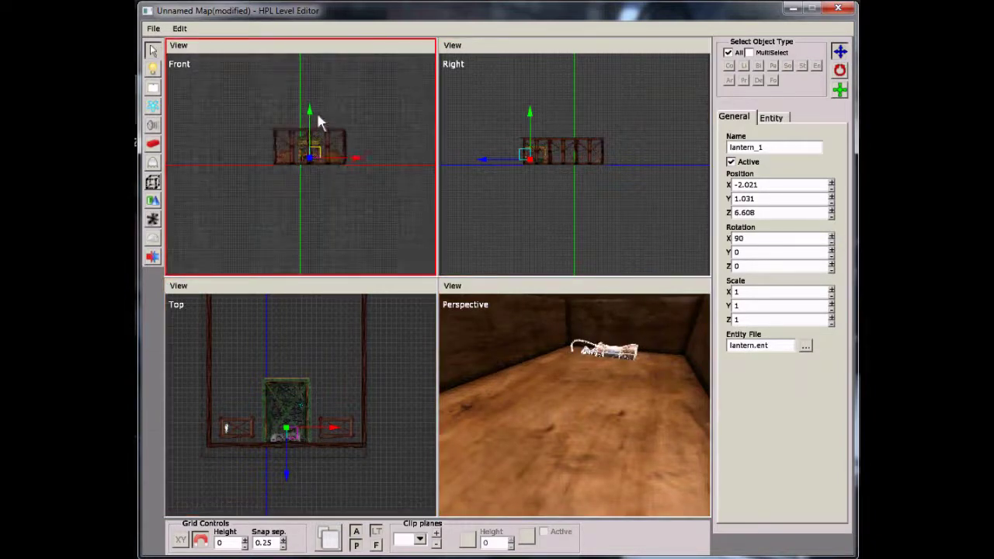
drag(309, 113, 313, 111)
alt+drag(559, 357, 626, 397)
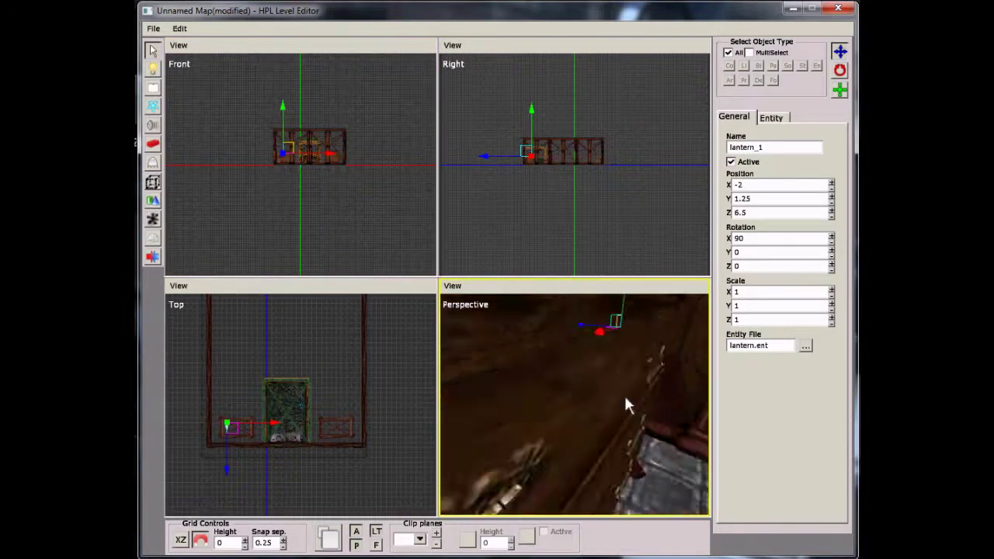
middle_drag(627, 406, 628, 296)
scroll(170, 172, up, 1)
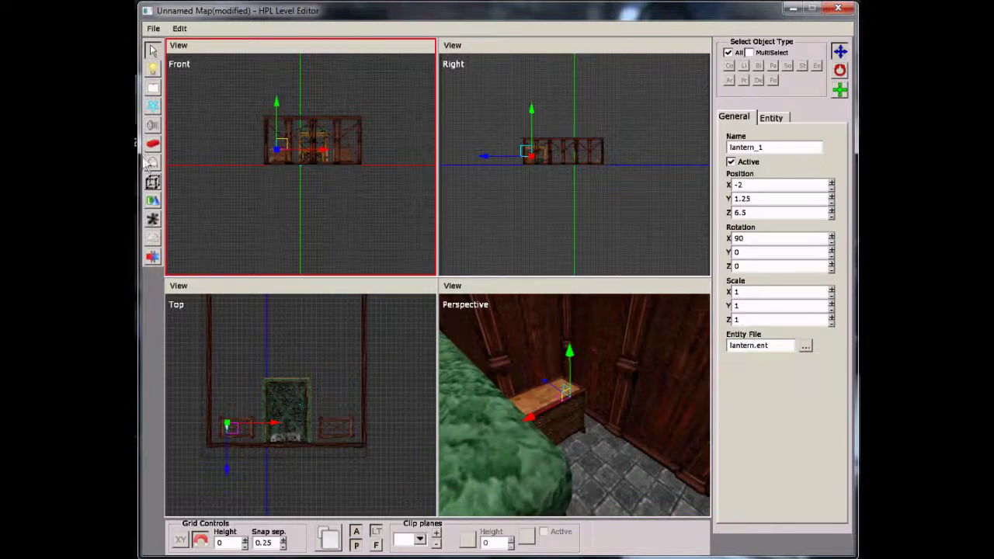
Choose the potion_oil item and place one on the same chest of drawers, near its front edge in front of the lantern
click(152, 163)
scroll(796, 138, down, 10)
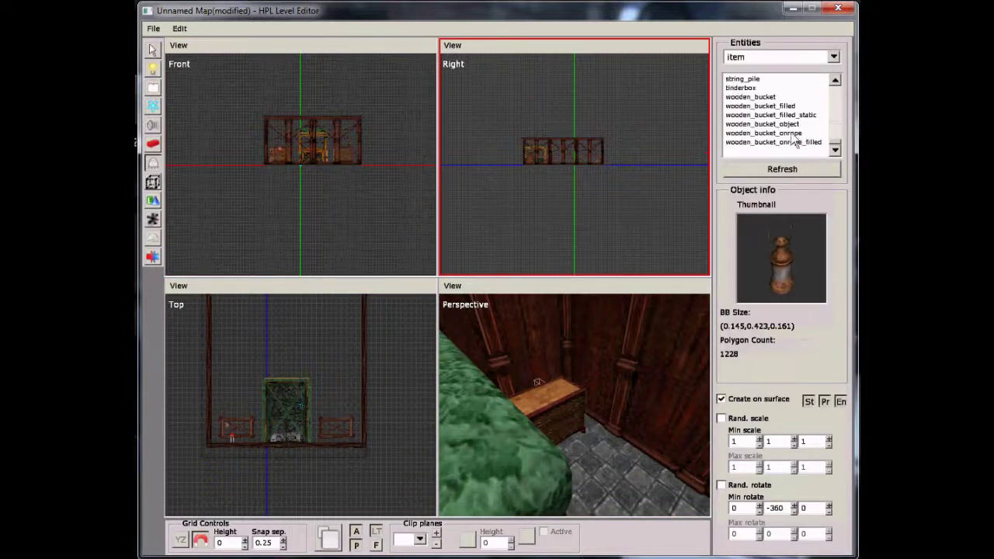
scroll(796, 138, up, 3)
scroll(769, 128, up, 5)
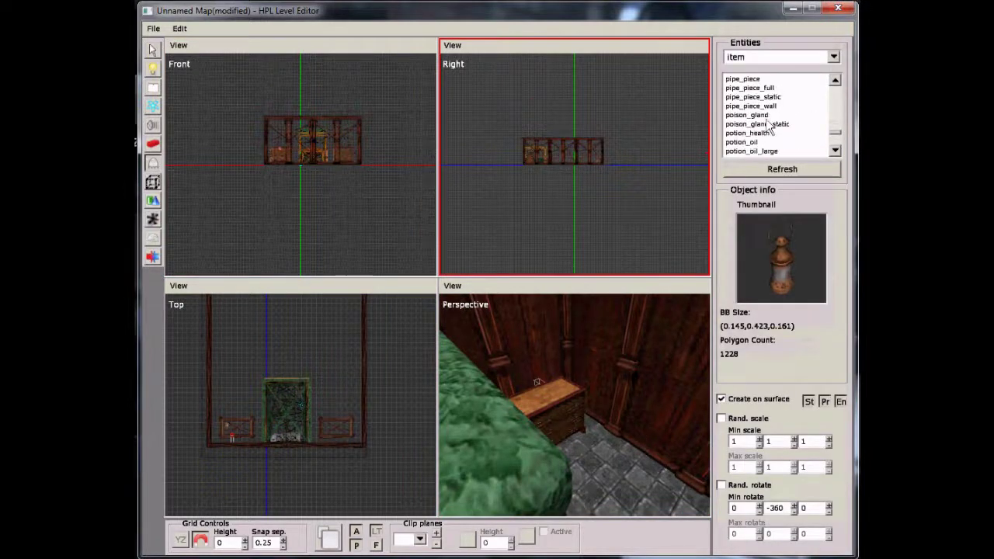
click(753, 142)
scroll(601, 413, up, 4)
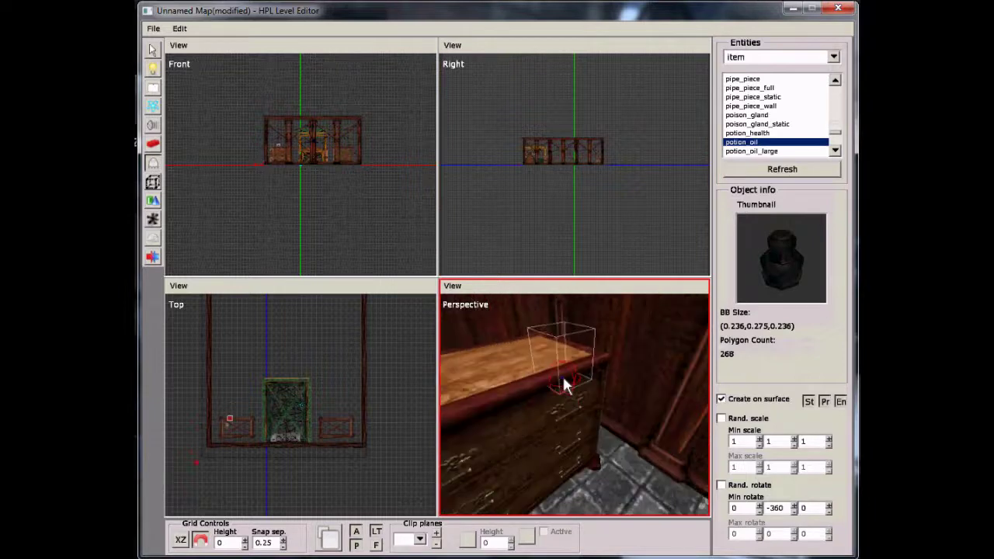
click(561, 354)
middle_drag(562, 352, 647, 313)
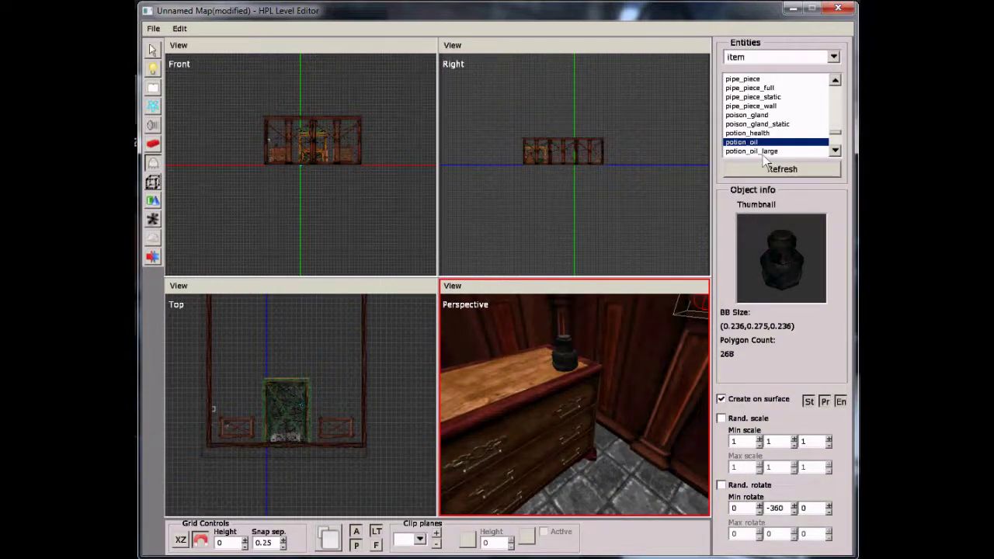
Switch the entity category to gameplay and choose the chest_small entity
scroll(763, 155, up, 3)
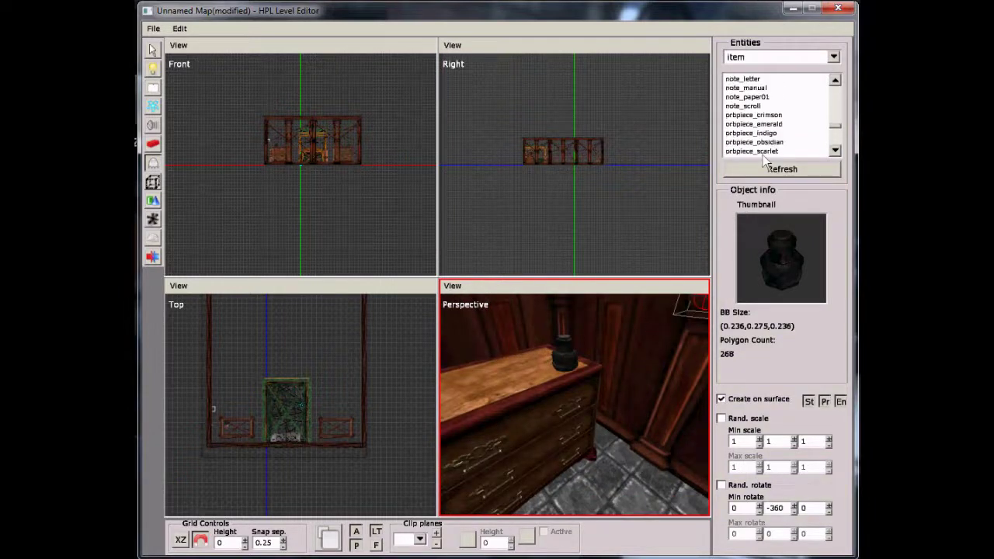
click(832, 59)
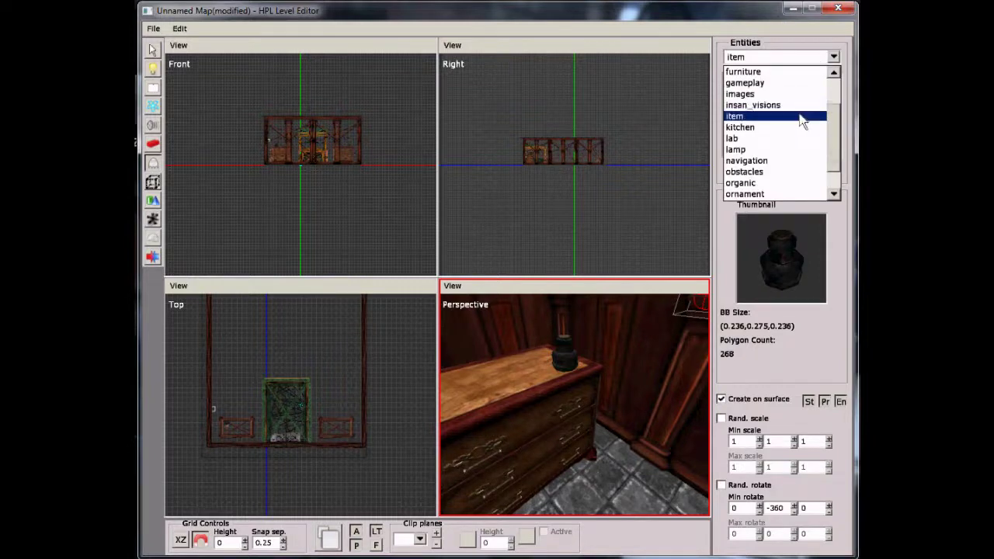
scroll(802, 122, up, 3)
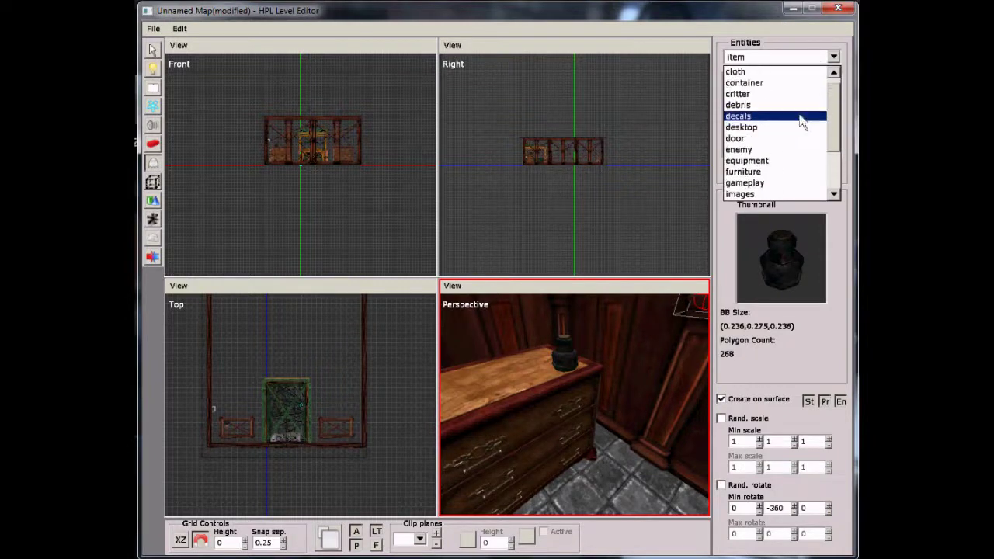
click(786, 183)
click(767, 124)
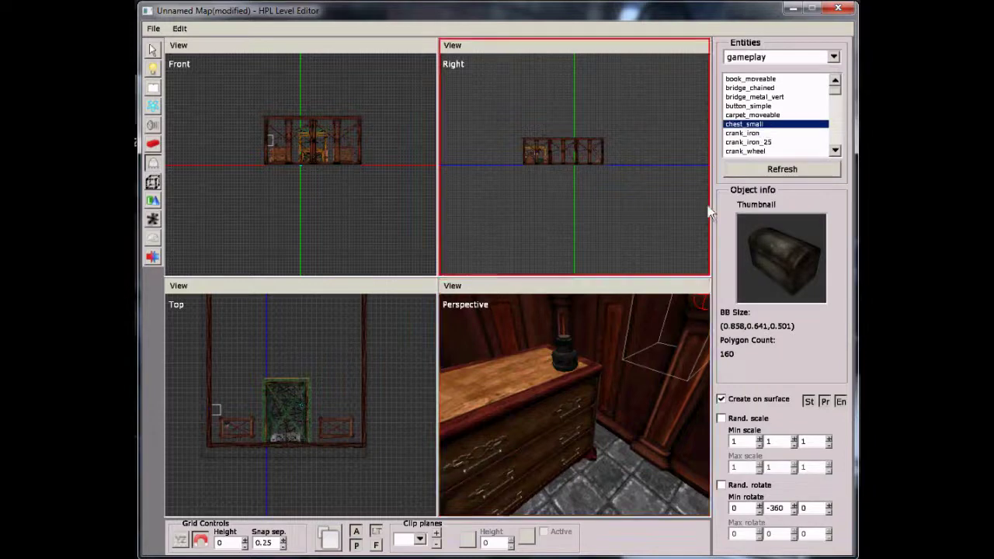
Place the small chest on the floor beside the two chairs at the end of the room opposite the bed
scroll(624, 372, down, 7)
alt+drag(632, 410, 622, 362)
scroll(618, 485, up, 4)
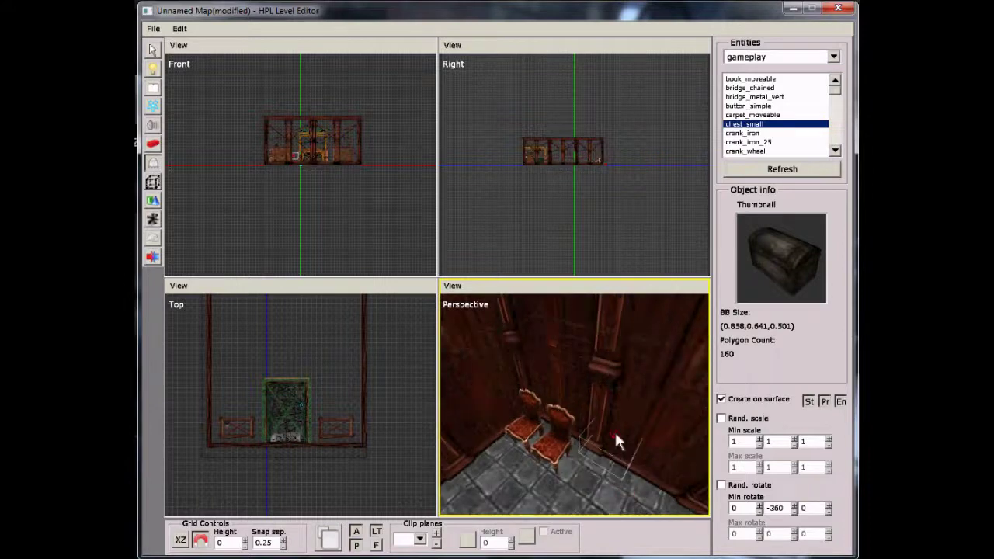
alt+drag(614, 441, 614, 482)
click(602, 477)
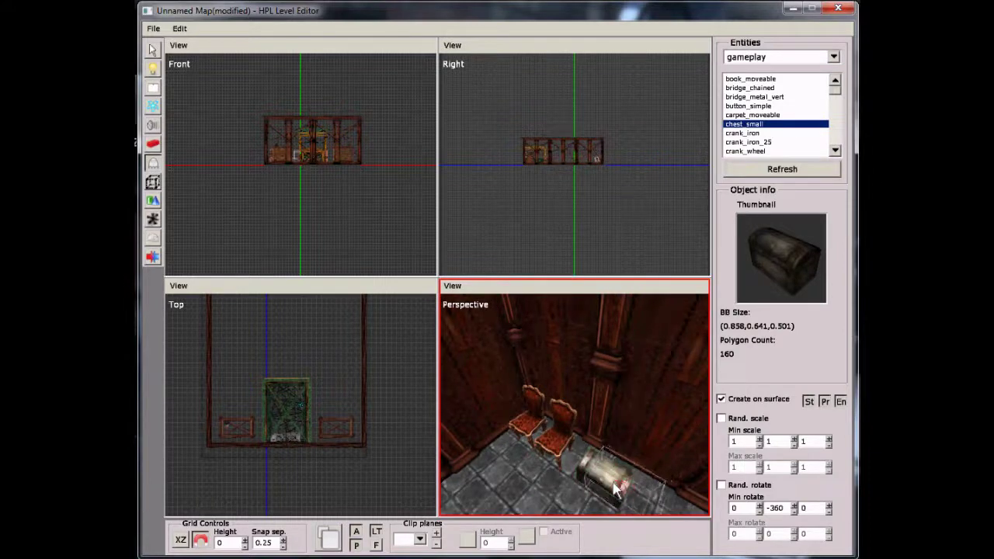
alt+drag(609, 478, 567, 398)
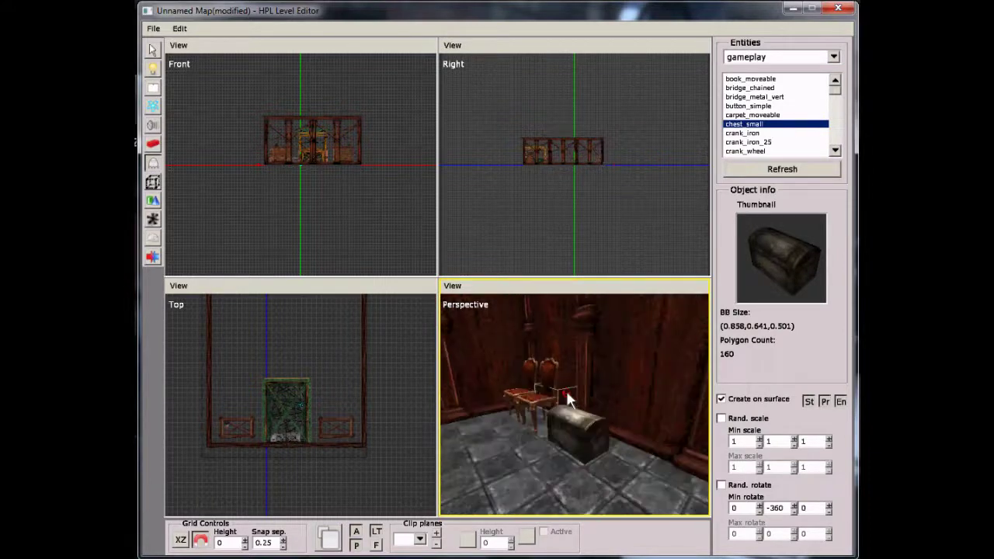
Switch the entity category to item and choose the tinderbox entity
click(834, 57)
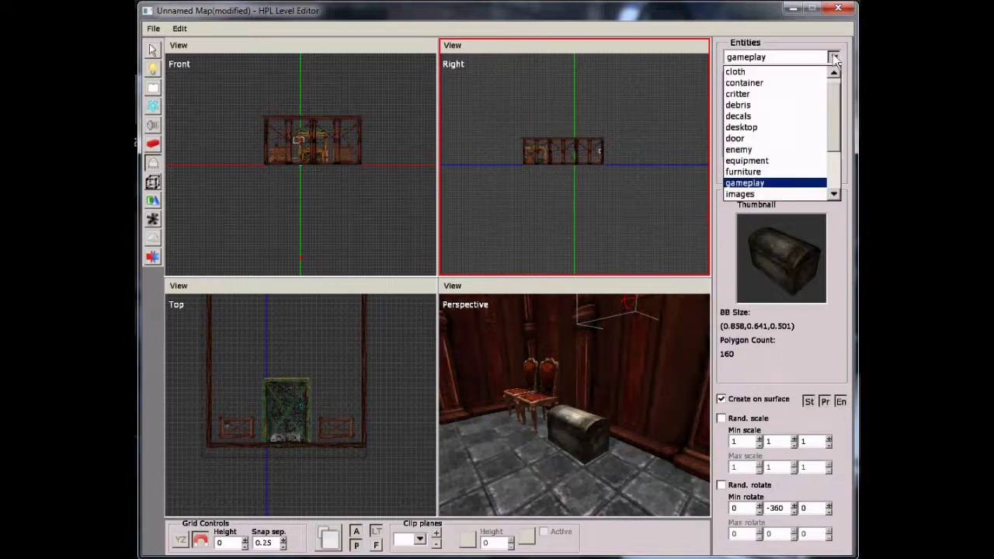
scroll(808, 116, down, 1)
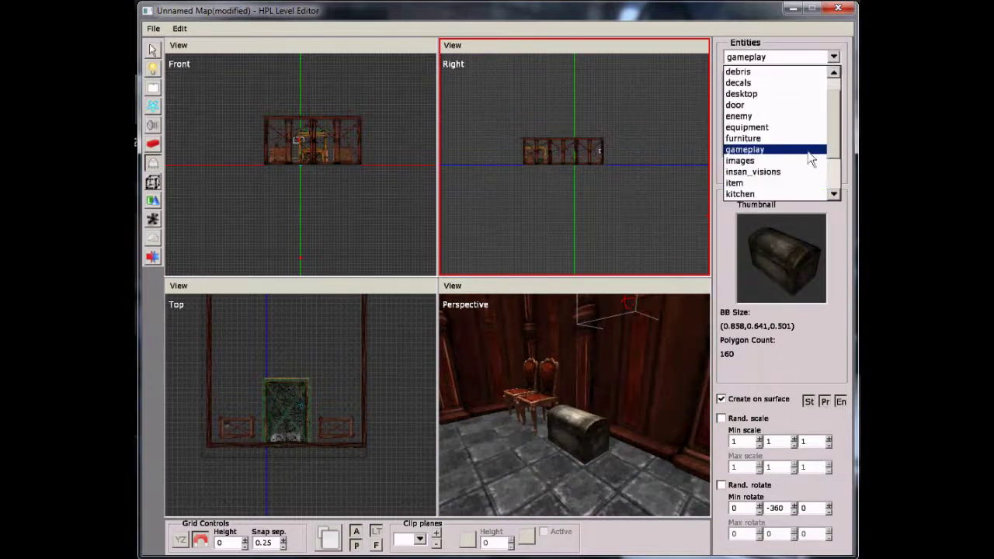
click(771, 184)
scroll(758, 107, down, 10)
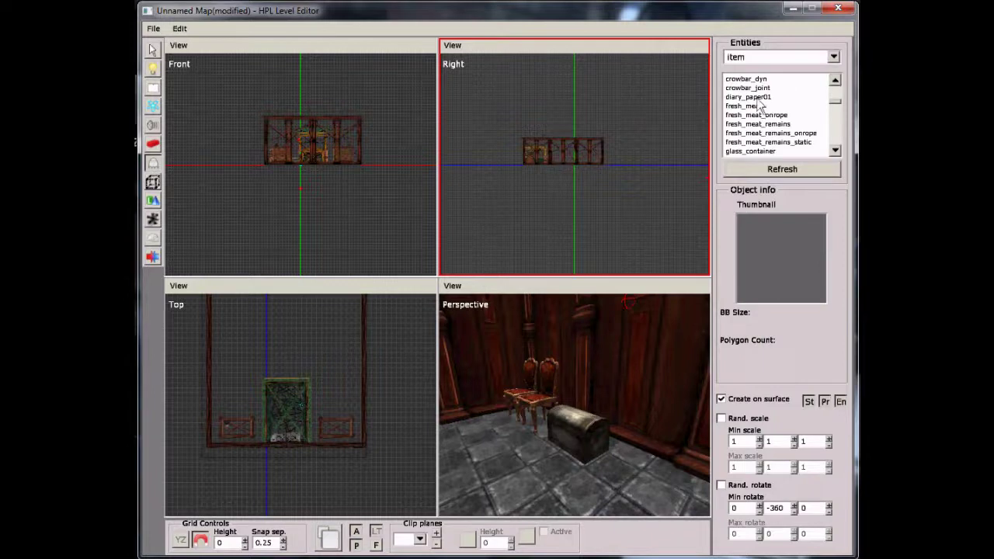
scroll(800, 118, down, 5)
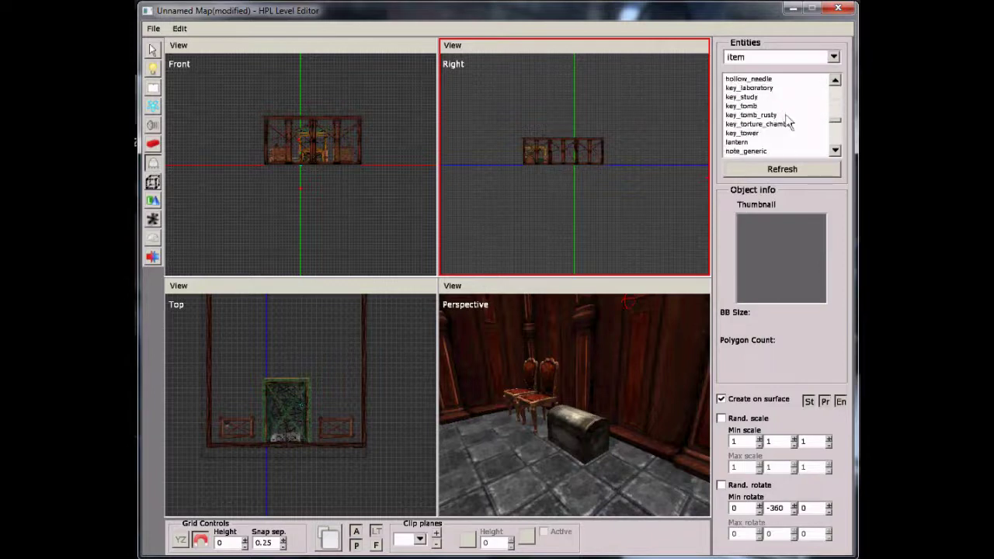
scroll(787, 124, down, 10)
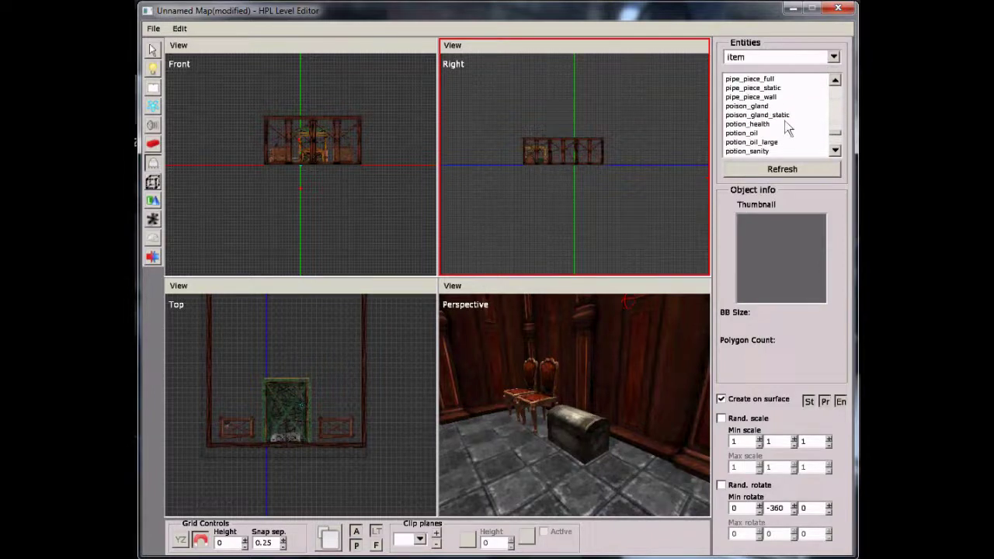
scroll(788, 128, down, 10)
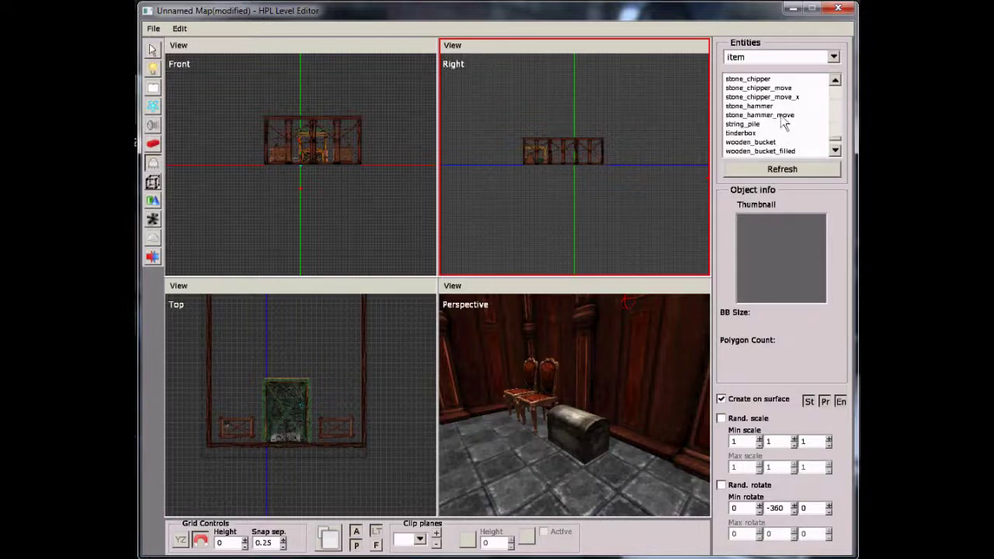
click(761, 127)
click(757, 136)
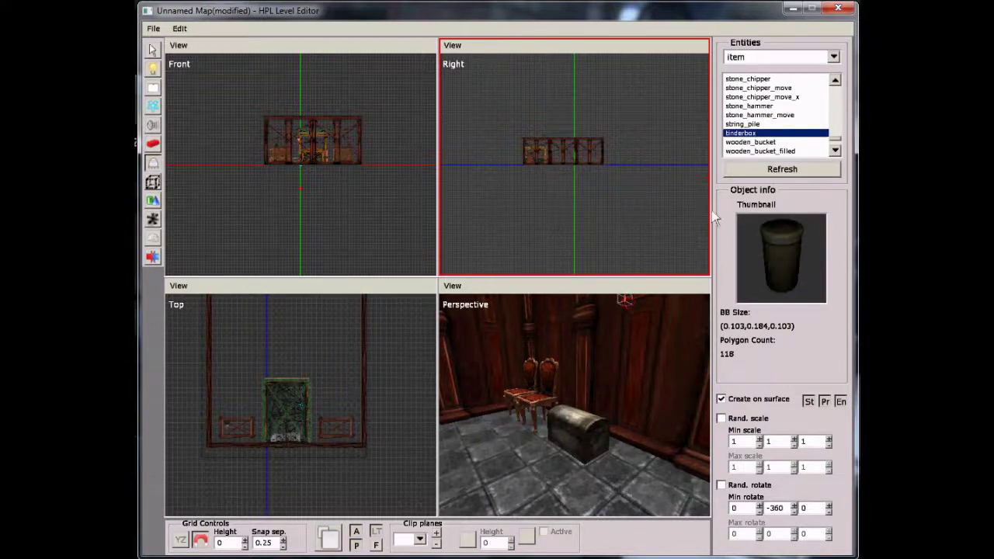
Place three tinderboxes close together on the floor inside the small chest
alt+middle_drag(631, 404, 602, 535)
scroll(573, 426, up, 2)
alt+drag(574, 427, 603, 430)
scroll(605, 430, up, 4)
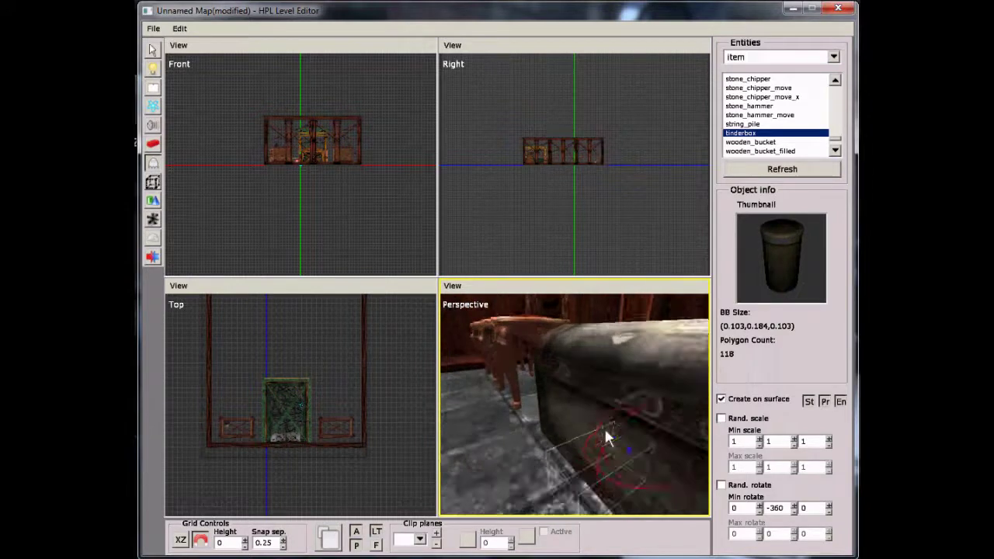
scroll(571, 441, down, 5)
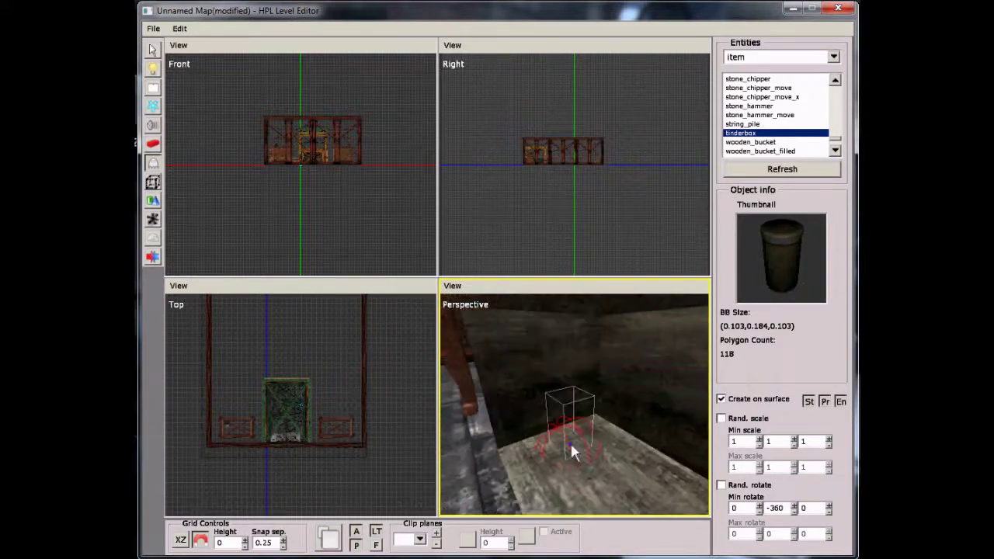
click(570, 442)
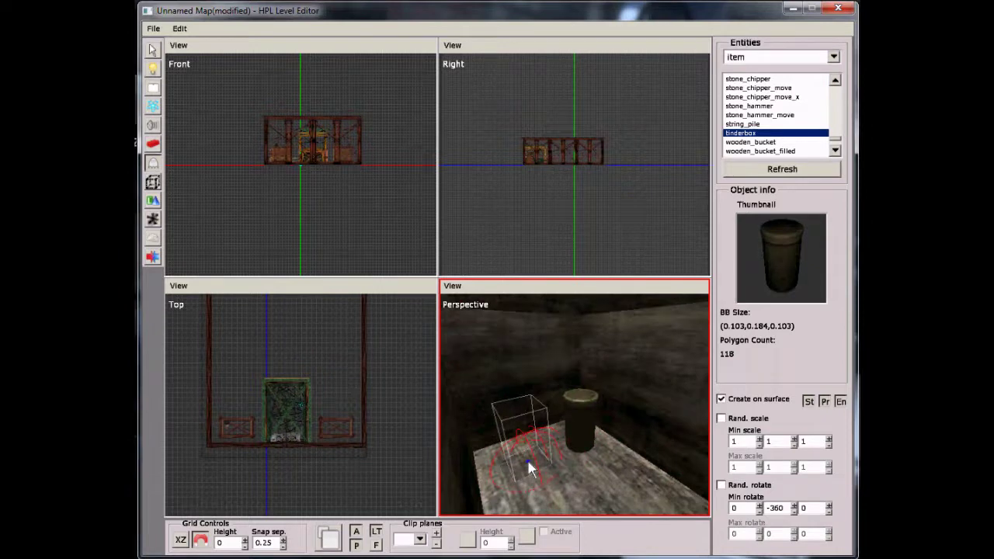
click(524, 457)
click(575, 482)
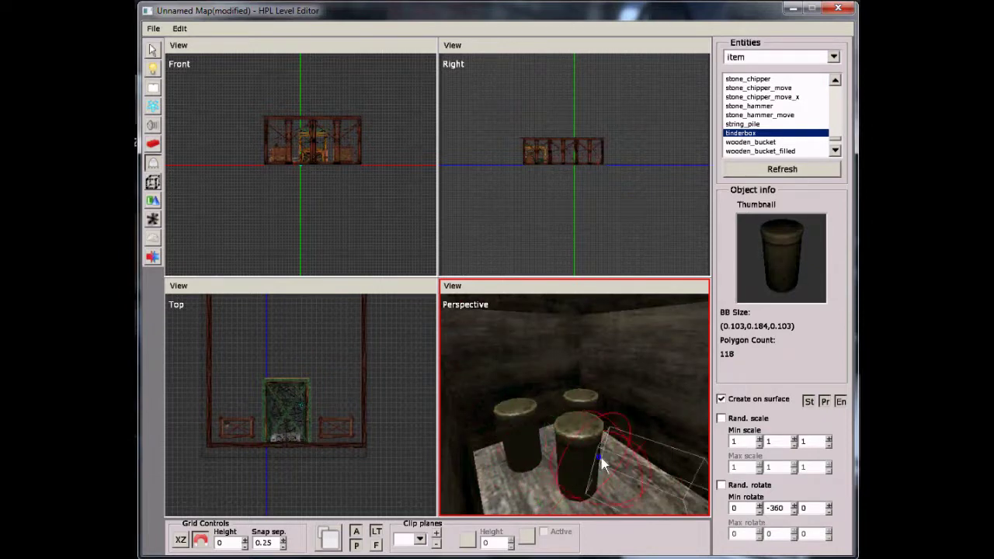
Switch the entity category to lamp and choose the candlestick_tri entity
scroll(625, 480, down, 6)
scroll(660, 421, down, 5)
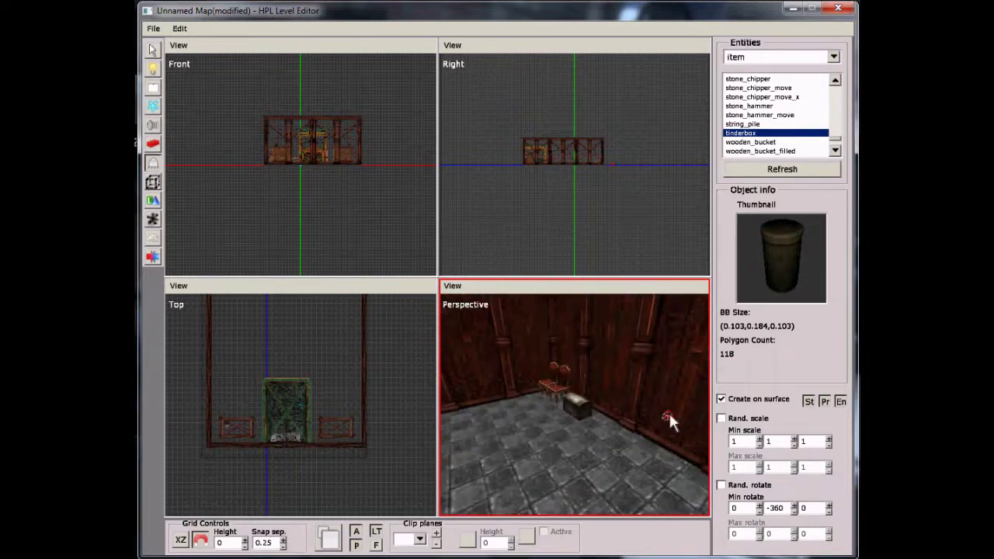
alt+drag(645, 396, 433, 456)
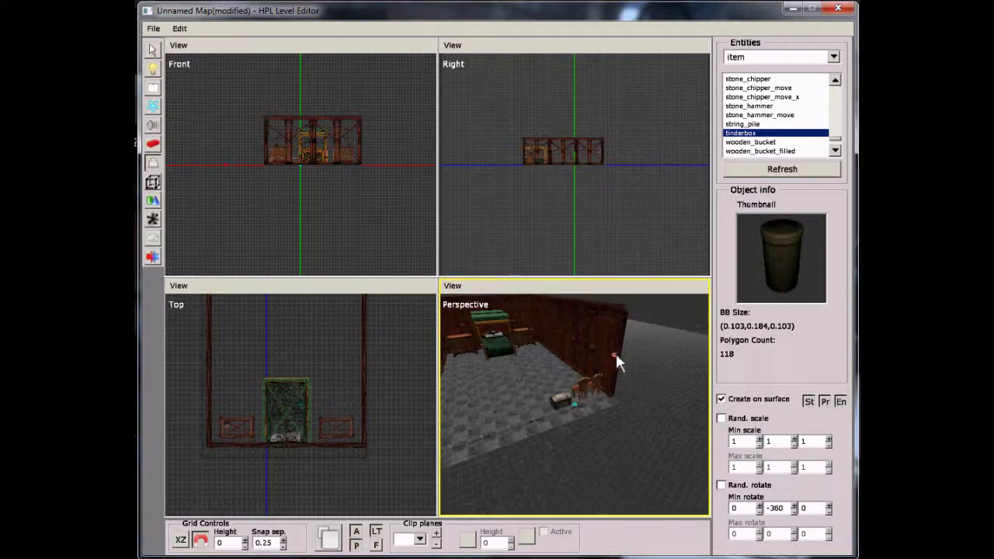
scroll(616, 355, up, 8)
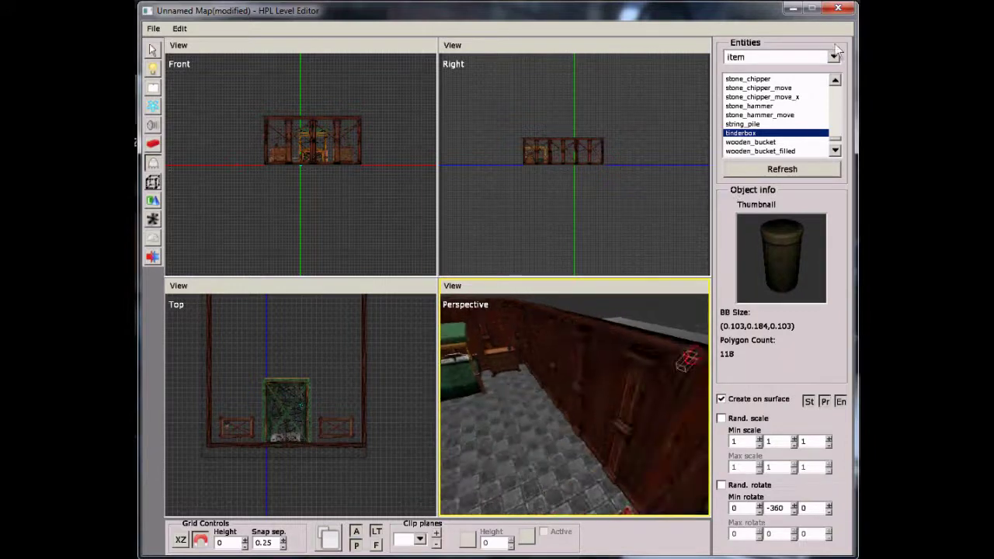
click(834, 55)
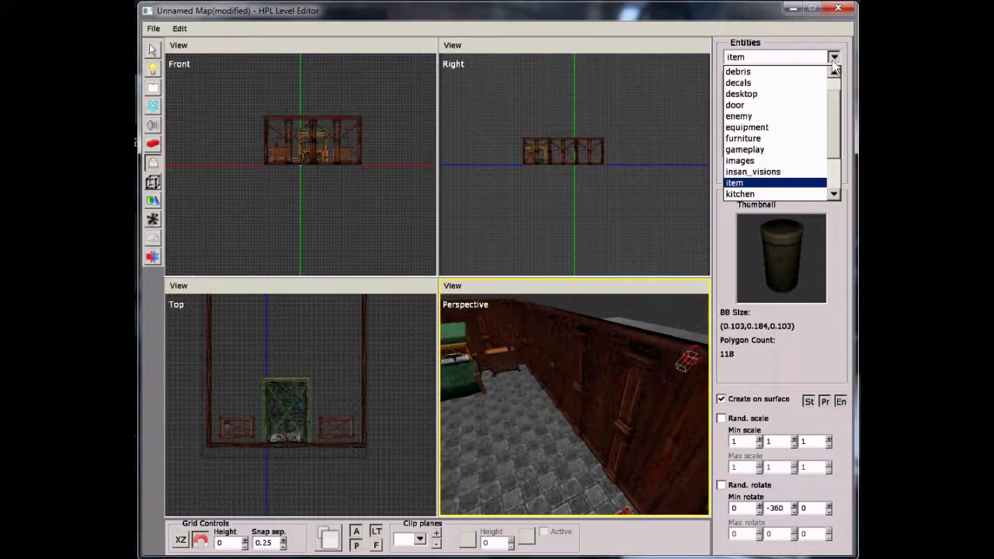
scroll(777, 151, down, 2)
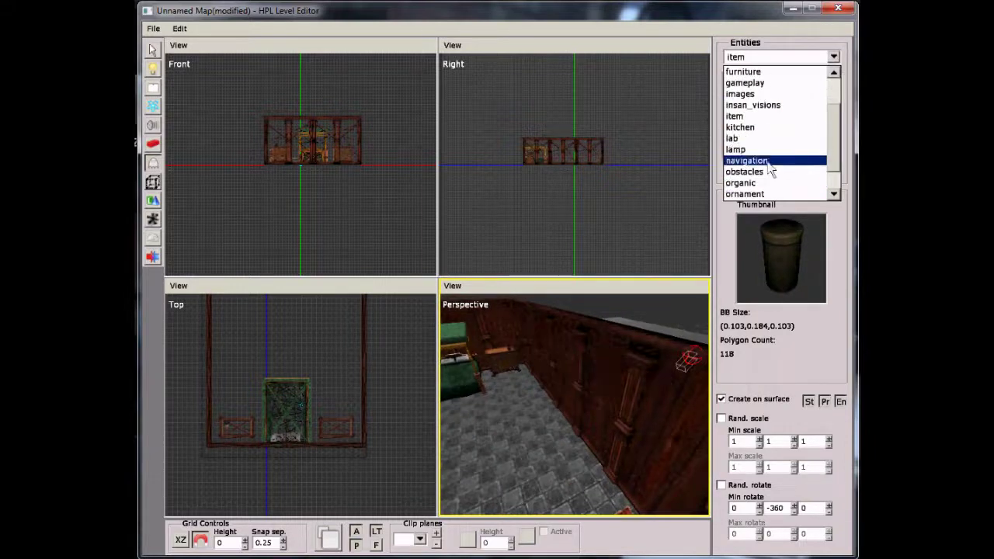
scroll(773, 145, down, 2)
scroll(777, 146, up, 1)
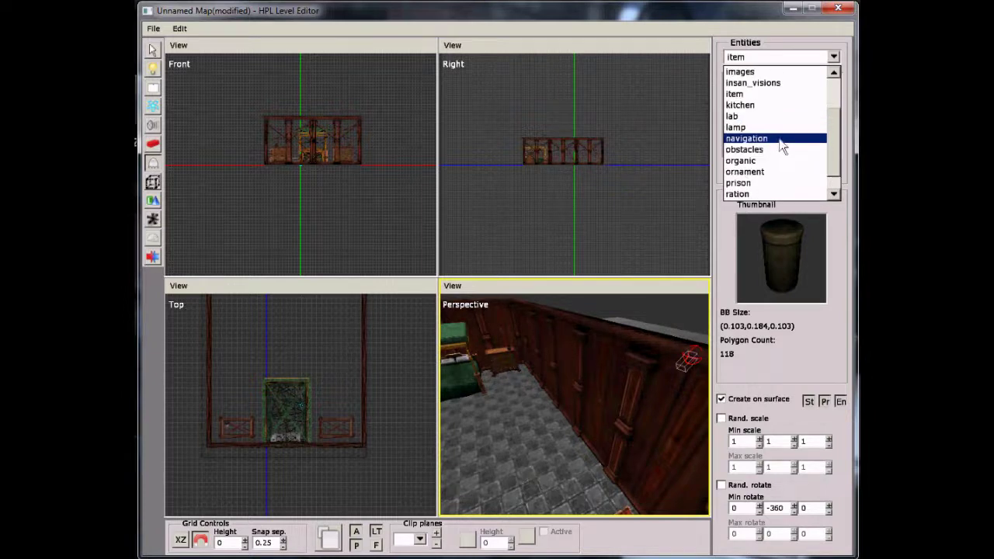
click(769, 127)
click(747, 106)
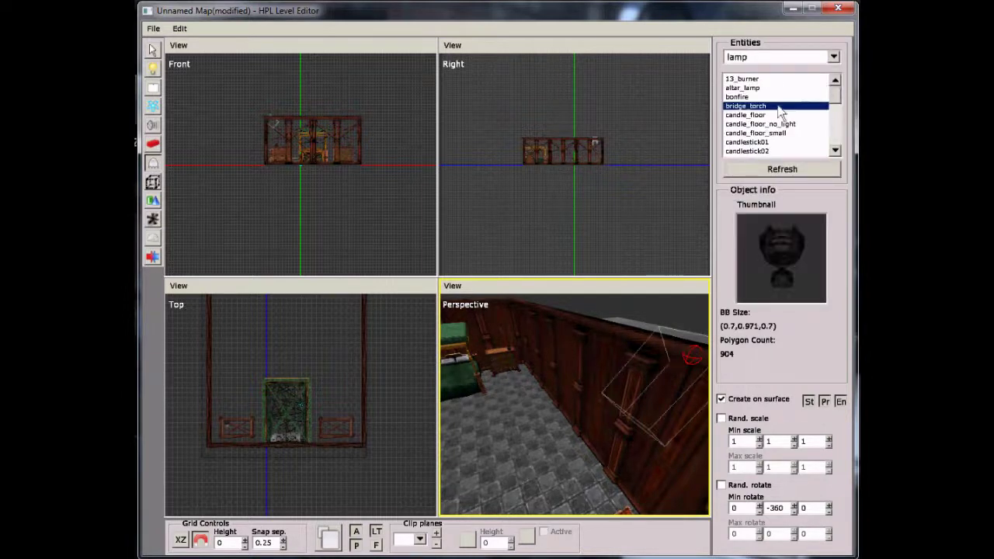
click(775, 115)
scroll(835, 101, down, 3)
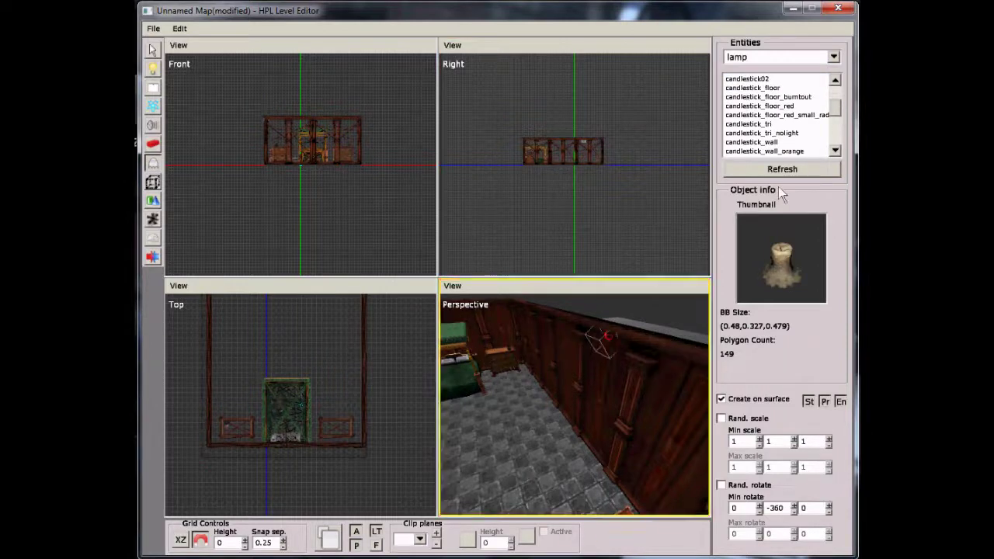
click(777, 115)
click(783, 125)
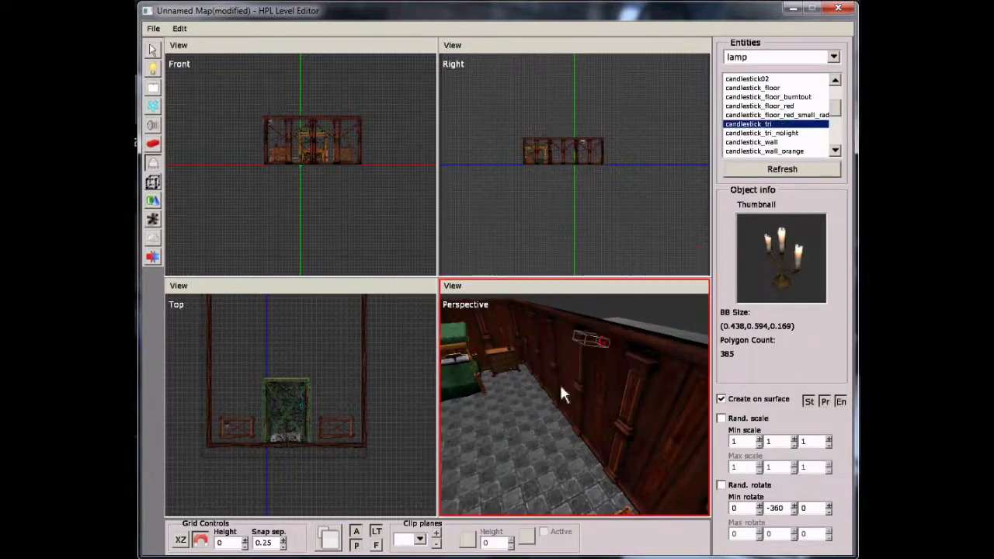
Place one candlestick_tri on the chest of drawers holding the lantern, near the edge closest to the bed
mouse_move(560, 395)
middle_down()
mouse_move(513, 373)
mouse_move(533, 366)
mouse_move(561, 377)
middle_up()
middle_drag(597, 429, 618, 439)
middle_drag(629, 368, 594, 362)
middle_drag(548, 420, 628, 383)
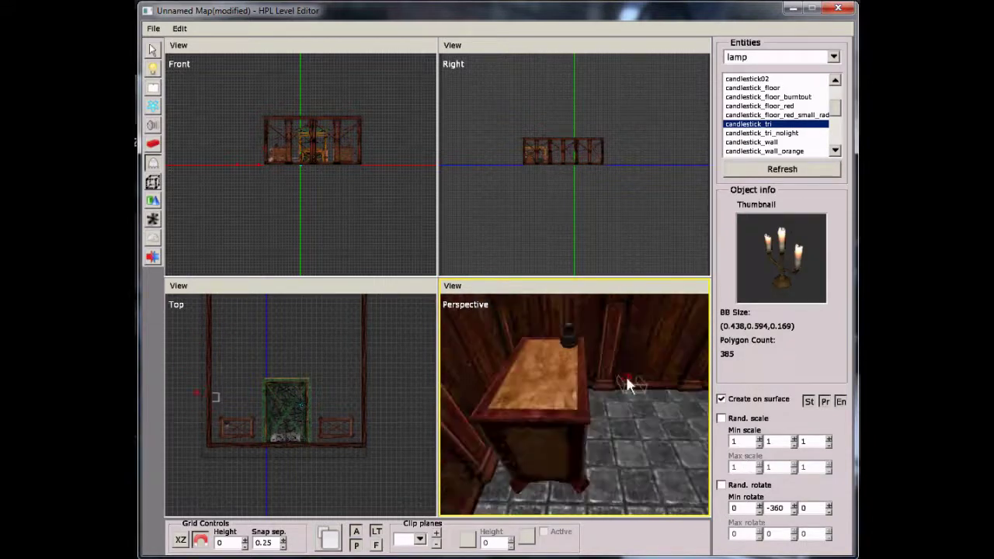
click(569, 403)
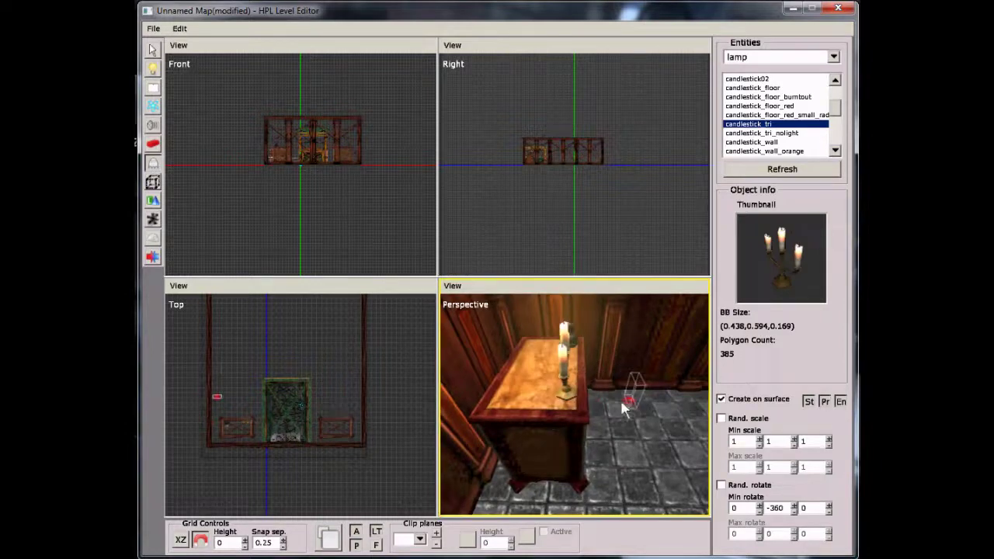
Place a second candlestick_tri on the chest of drawers on the other side of the bed
mouse_move(628, 399)
middle_down()
mouse_move(549, 445)
mouse_move(626, 405)
middle_up()
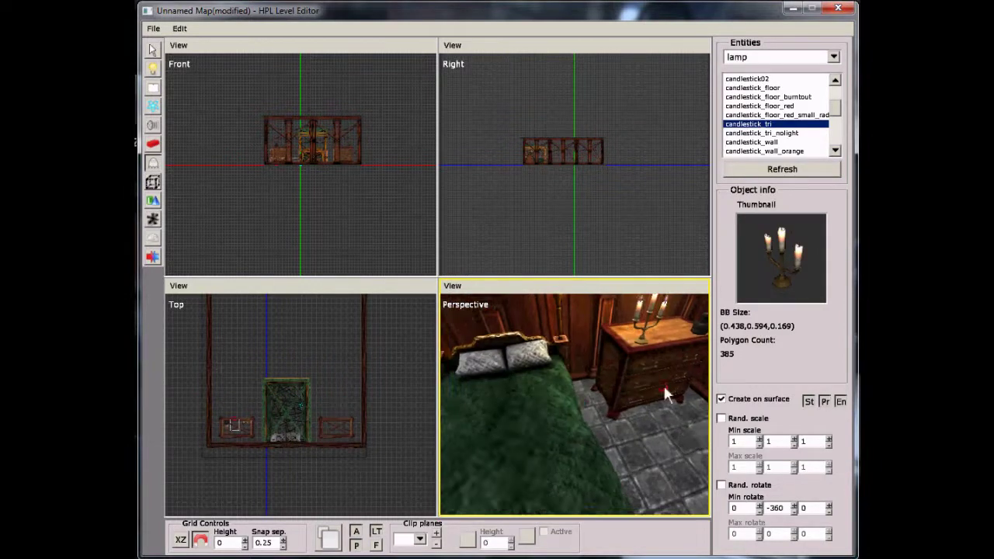
middle_drag(520, 437, 605, 412)
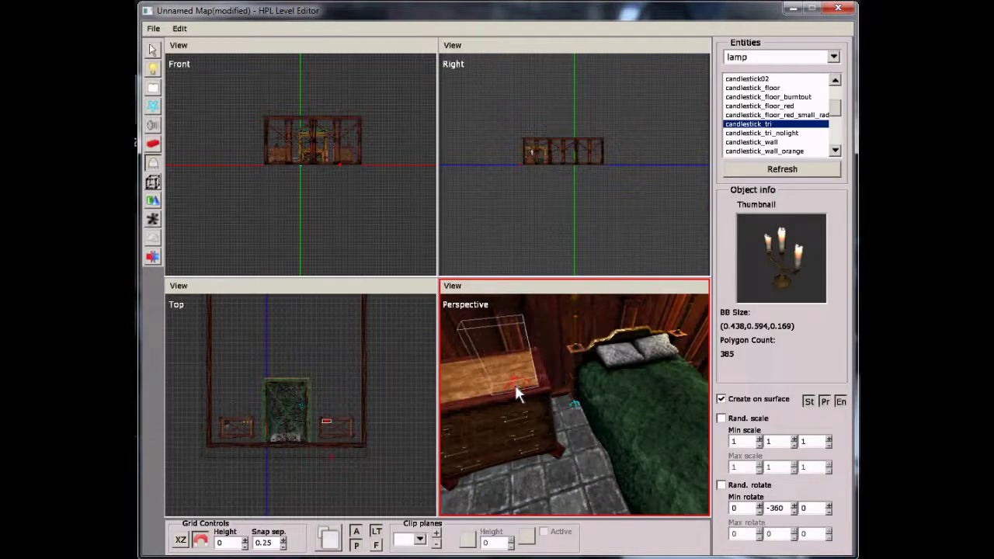
click(519, 390)
Turn off the Lit property of the candlestick on the chest of drawers without the lantern, and deselect it
alt+middle_drag(578, 399, 650, 363)
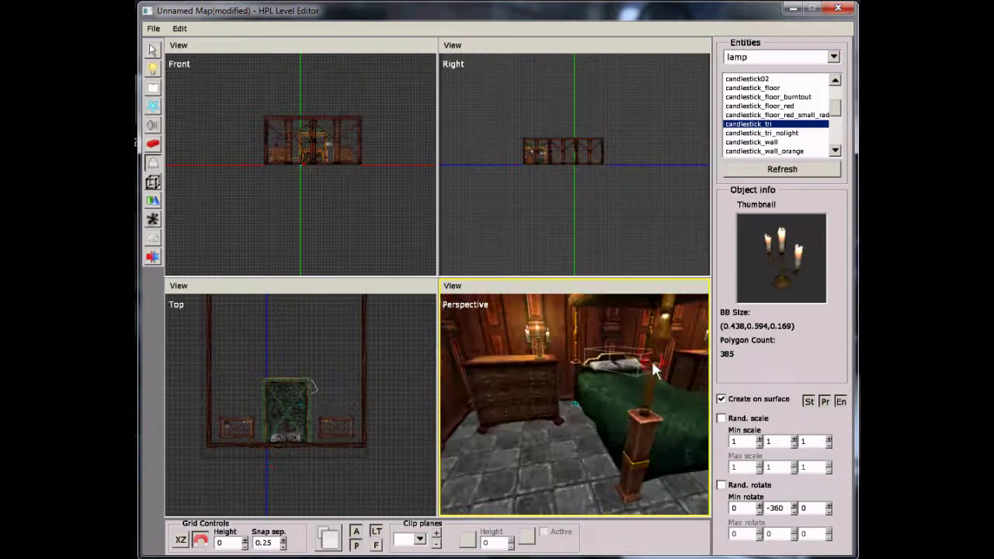
scroll(635, 362, down, 5)
alt+drag(634, 358, 452, 304)
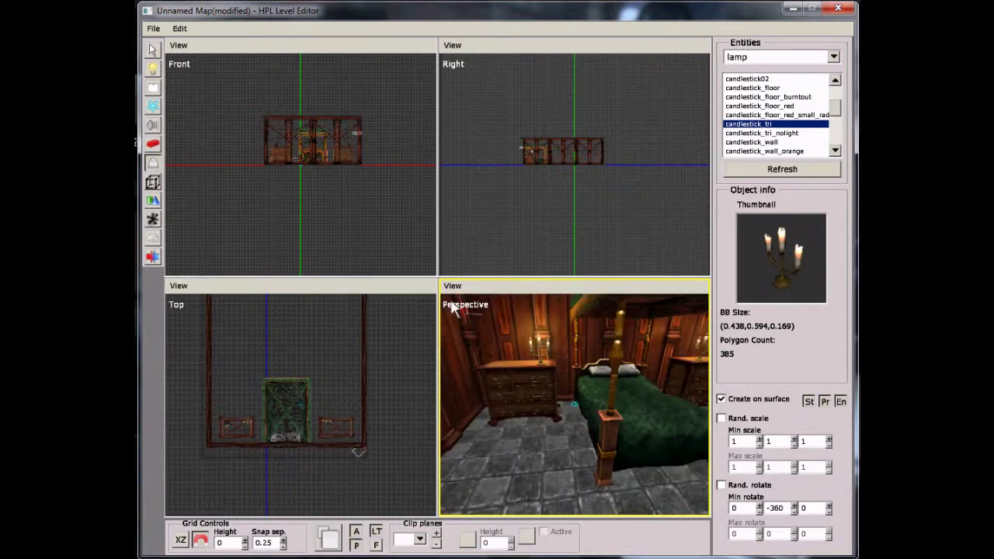
click(153, 50)
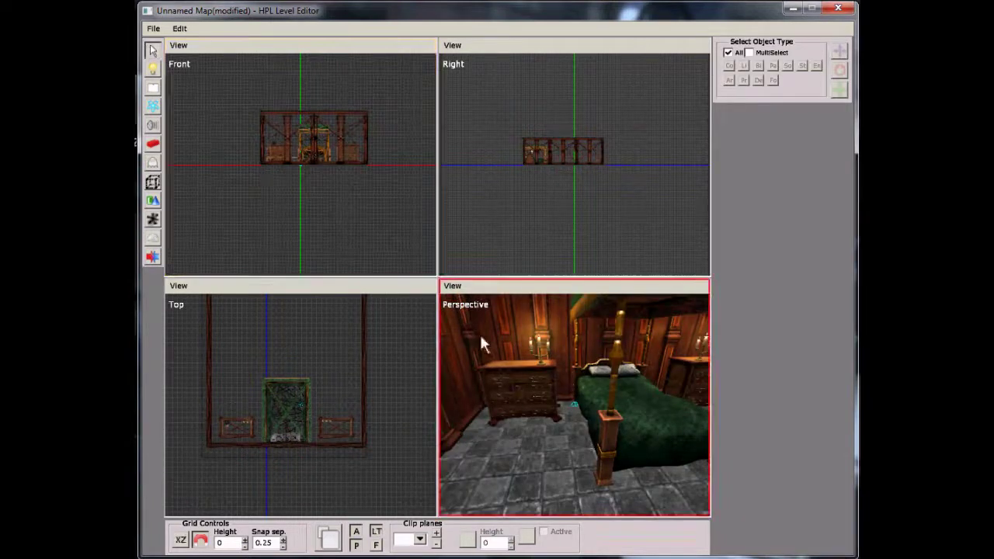
click(541, 360)
alt+drag(541, 359, 550, 421)
click(536, 400)
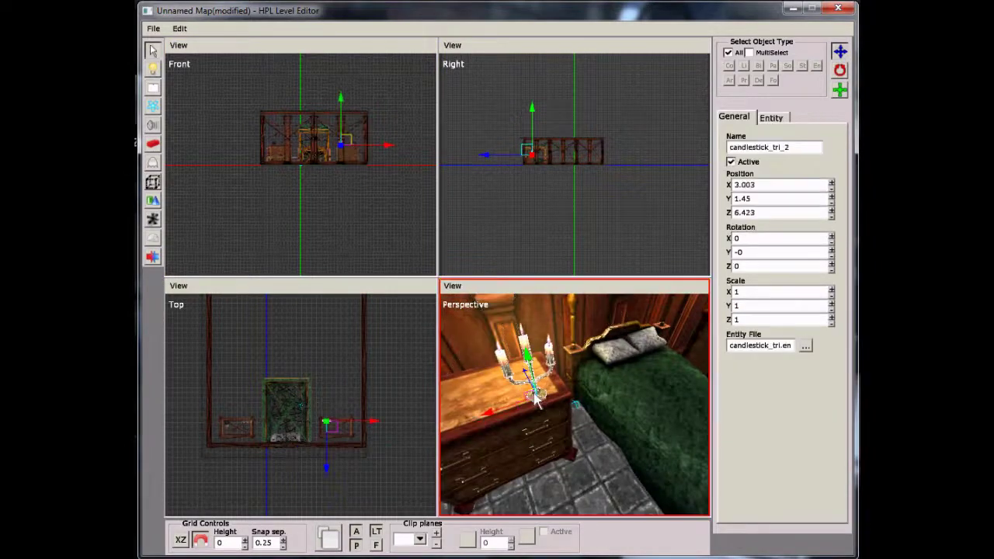
click(772, 118)
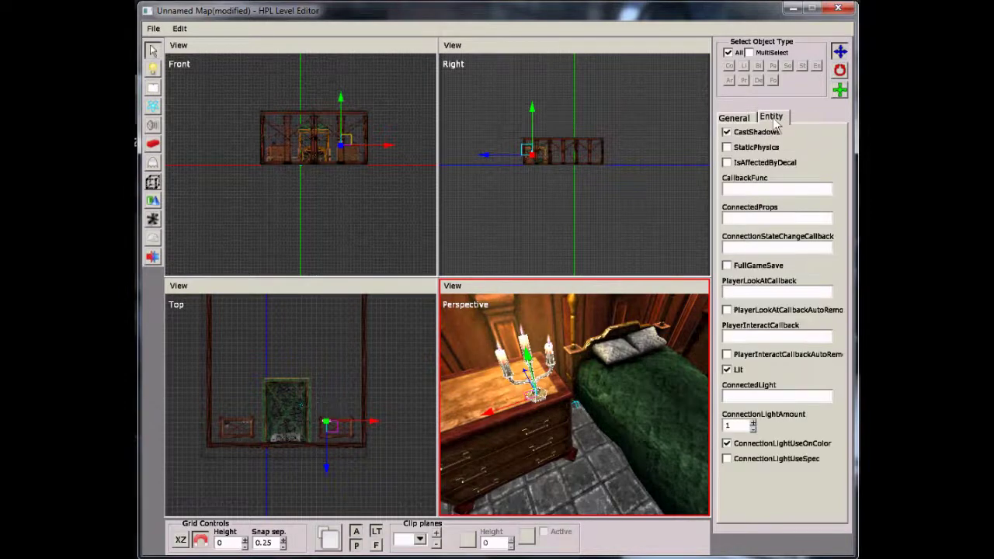
click(728, 370)
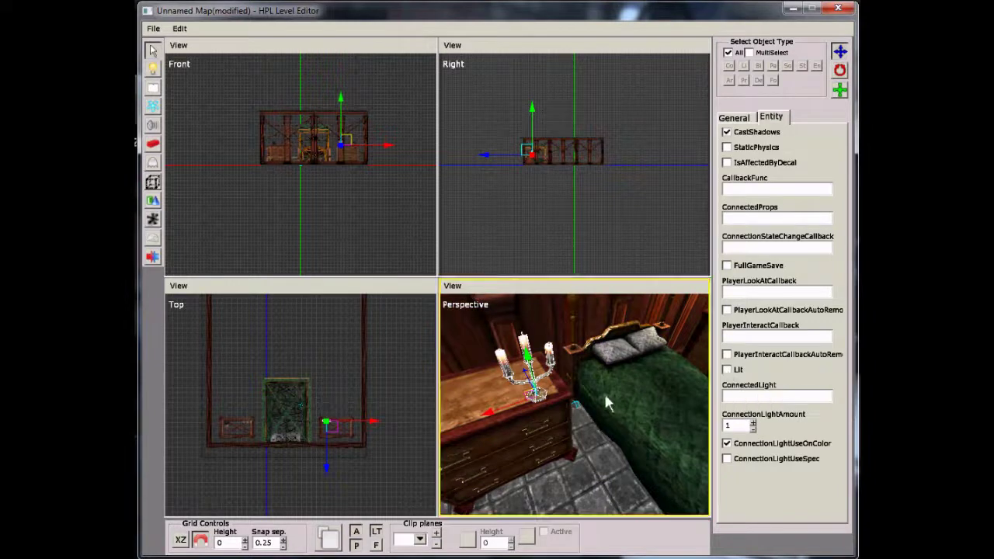
alt+drag(603, 391, 562, 474)
scroll(678, 378, down, 6)
click(499, 497)
alt+drag(621, 398, 684, 402)
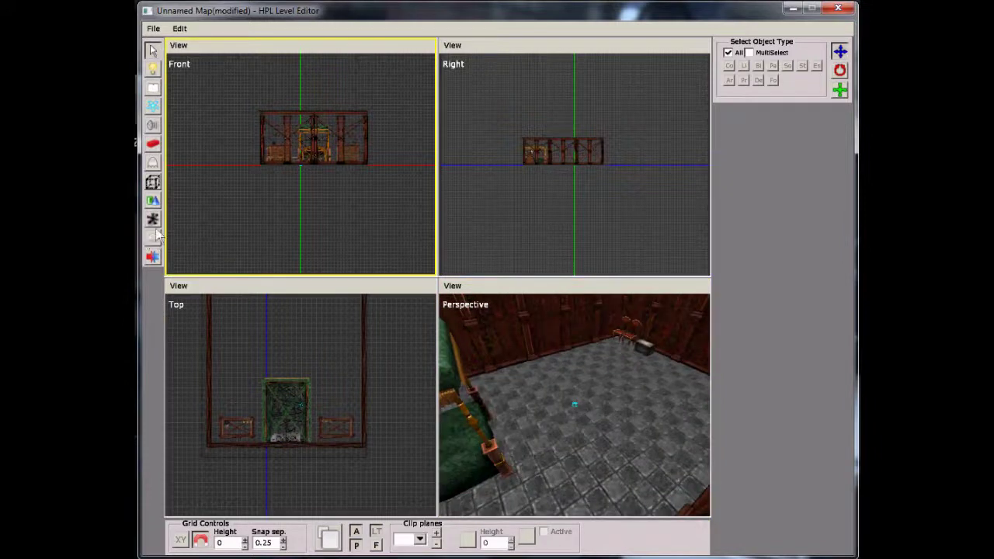
click(581, 406)
mouse_move(581, 406)
alt+mouse_down()
mouse_move(693, 408)
mouse_move(590, 431)
mouse_move(600, 388)
mouse_move(578, 377)
mouse_move(611, 382)
mouse_move(519, 379)
mouse_move(572, 389)
mouse_move(581, 402)
alt+mouse_up()
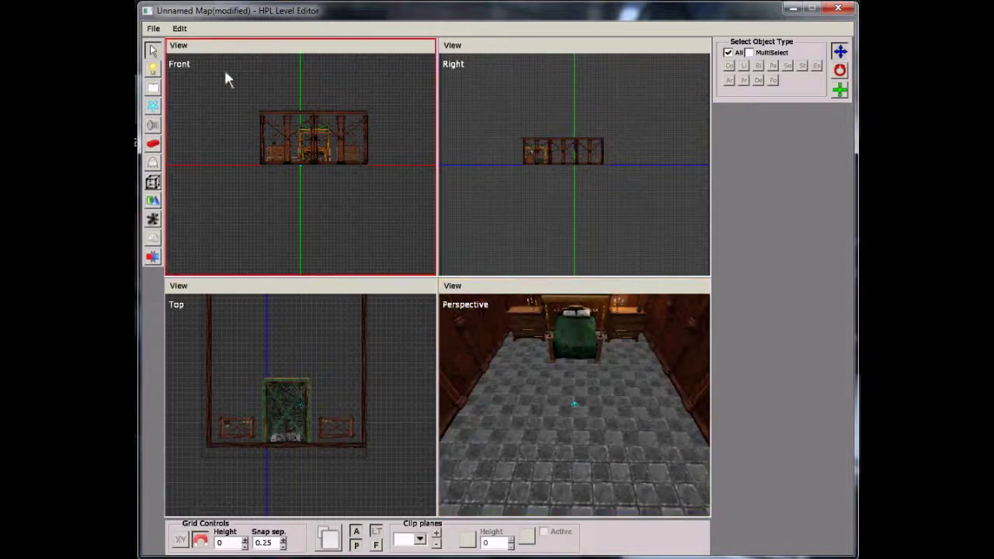
Save the map under the file name Tutorial
click(158, 32)
click(156, 73)
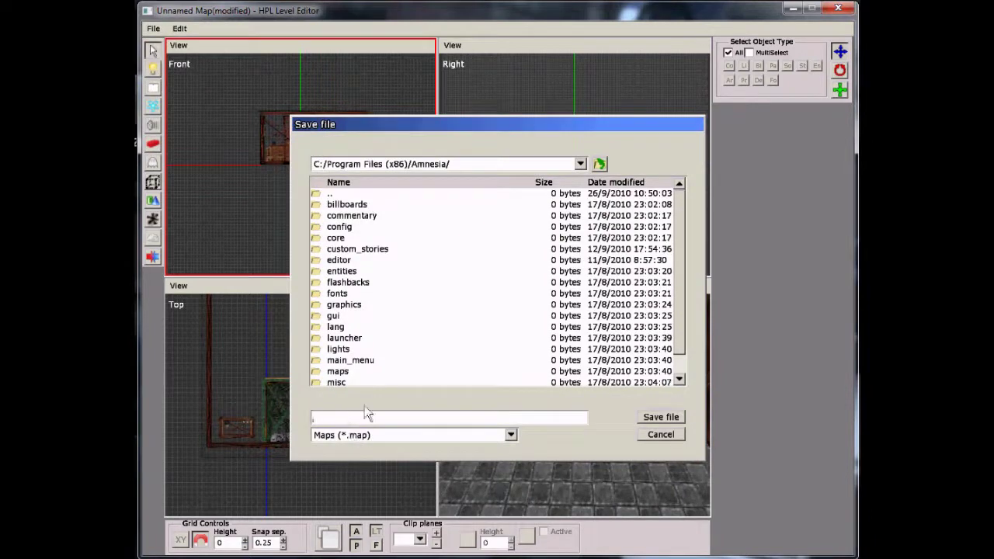
text(Tutorial)
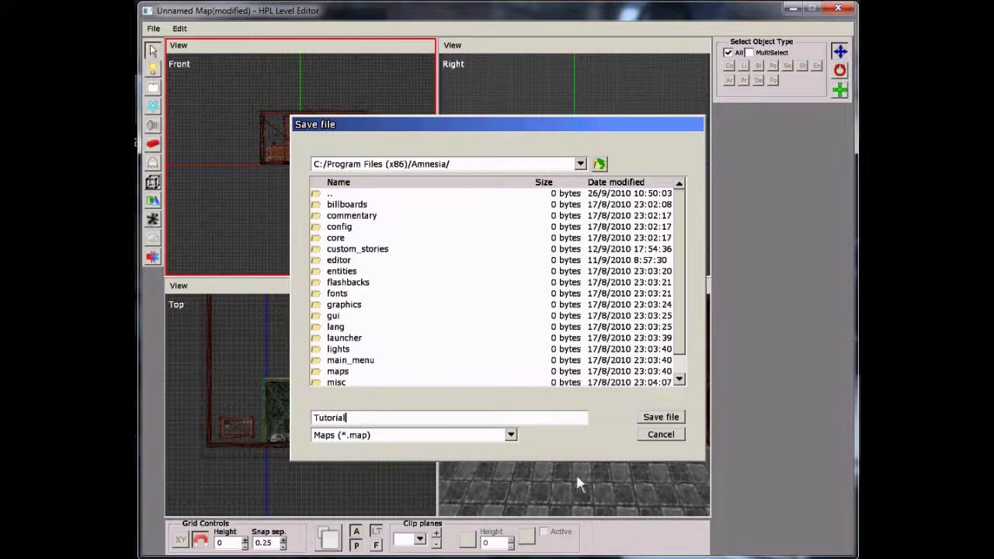